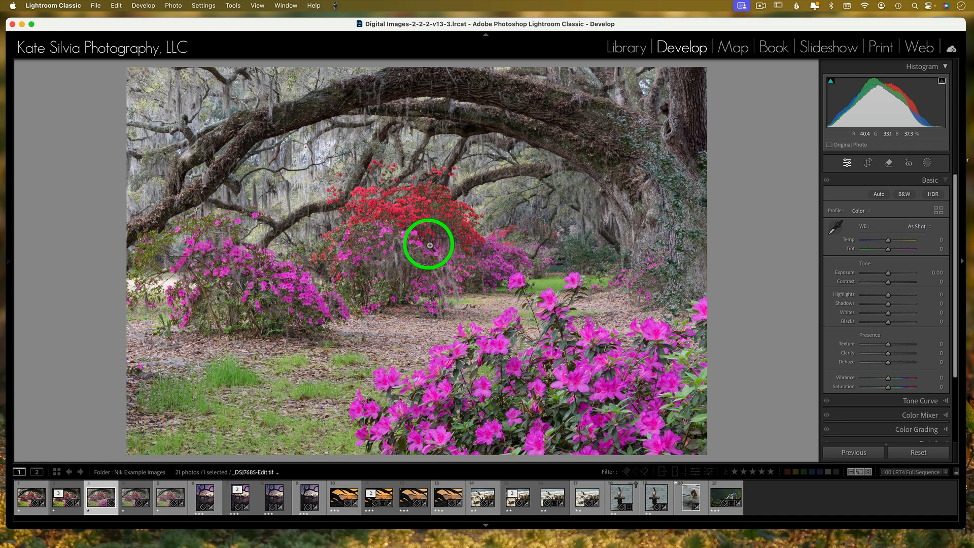
# Step: Open the azalea photo in Nik 7 Color Efex as a copy with Lightroom adjustments and dismiss the TIFF notice
pyautogui.rightClick(429, 244)
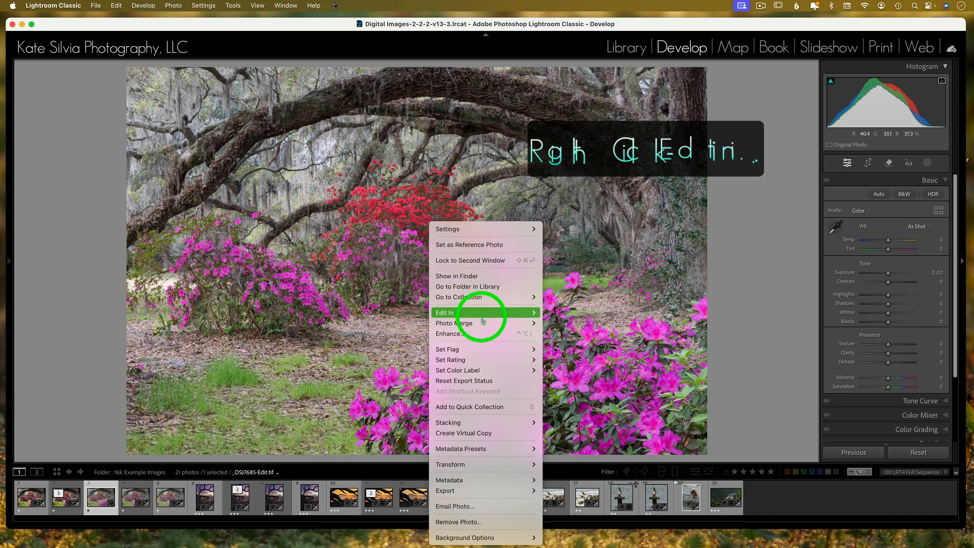
pyautogui.moveTo(485, 318)
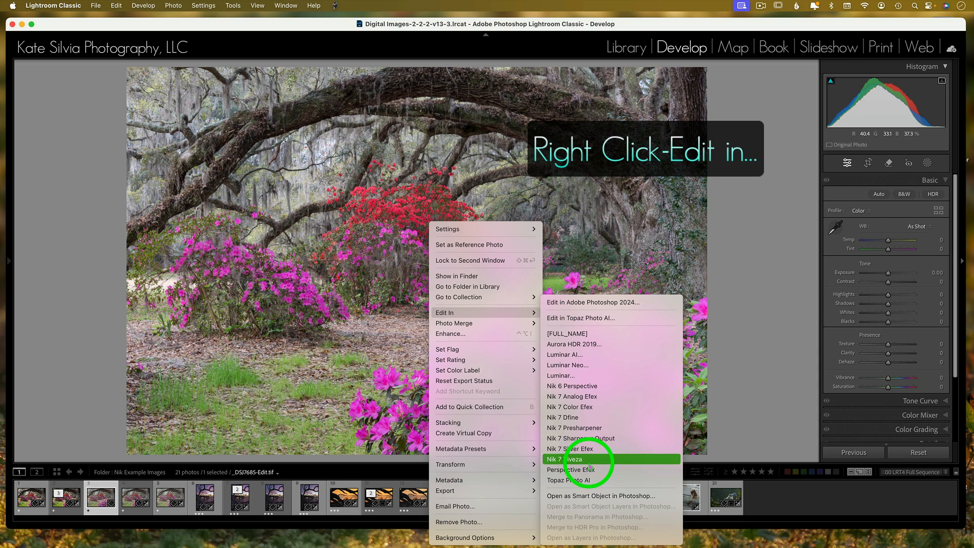
pyautogui.click(596, 409)
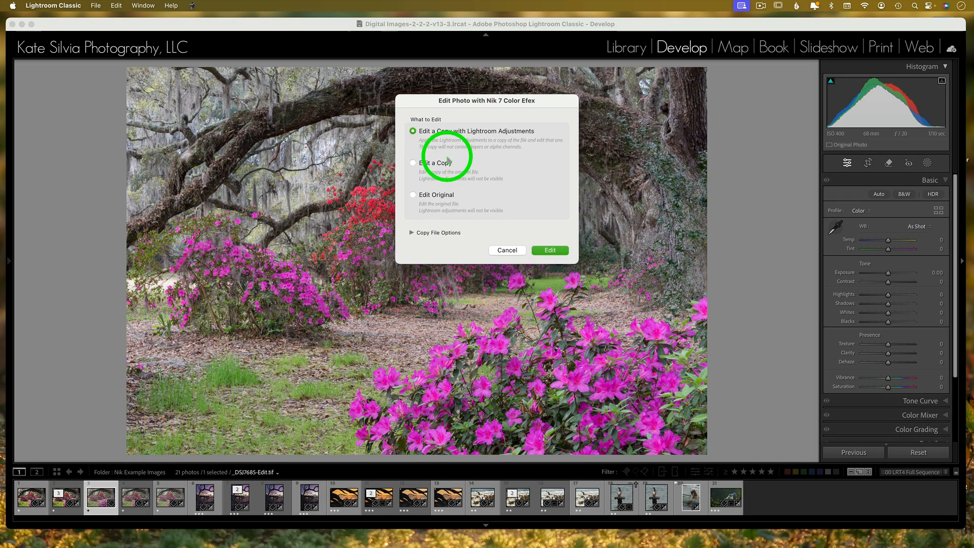
pyautogui.click(550, 250)
pyautogui.click(680, 428)
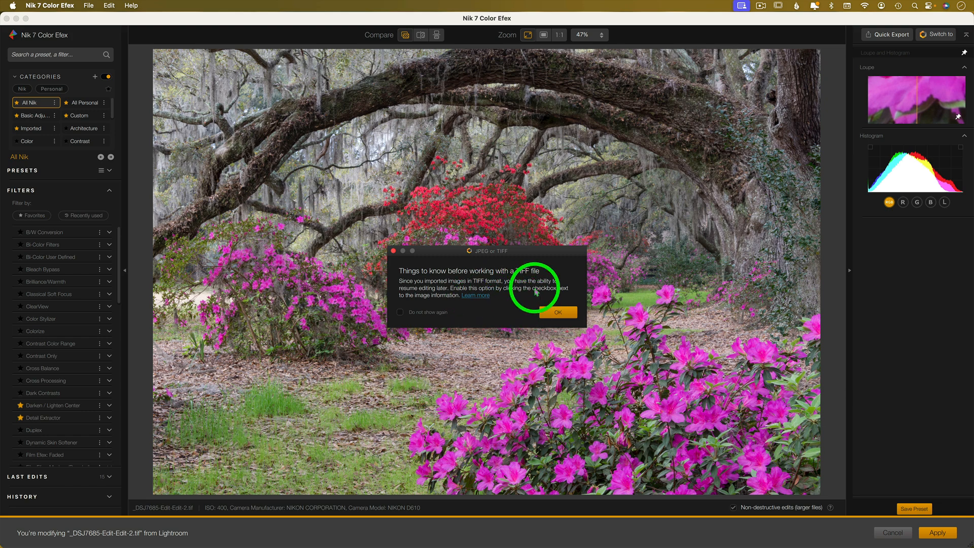
pyautogui.click(558, 313)
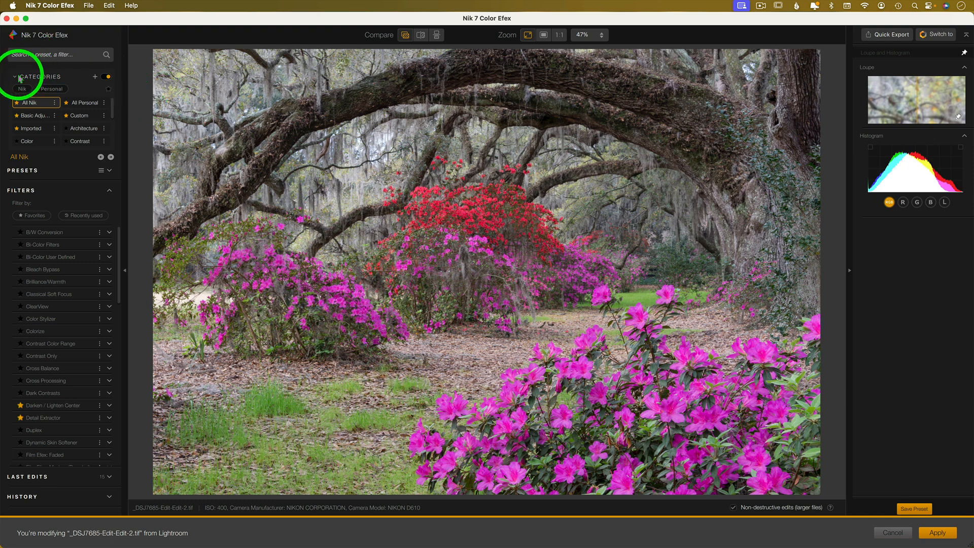
# Step: Browse the filters offered in the Wildlife, Portrait, Macro/Details, Landscape and Architecture categories
pyautogui.scroll(-5, 80, 117)
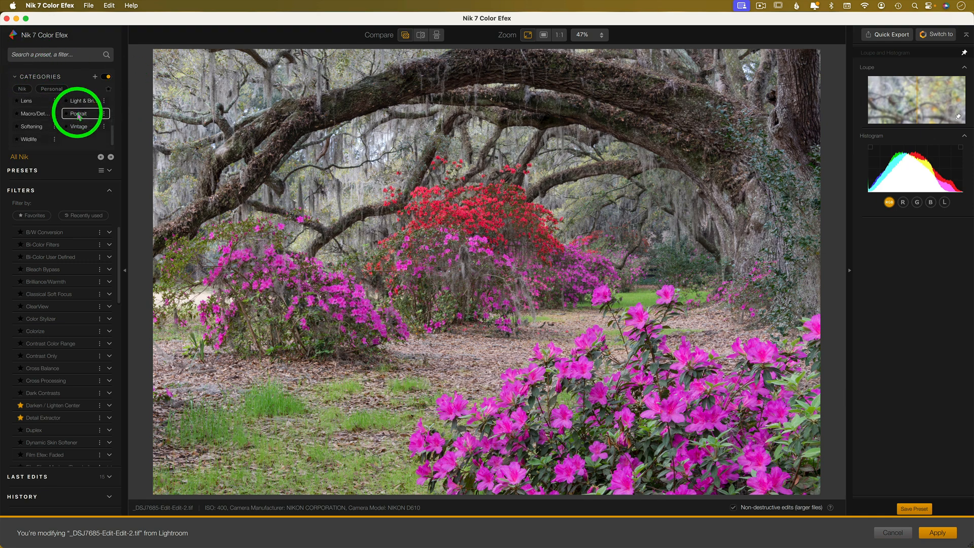
pyautogui.click(33, 140)
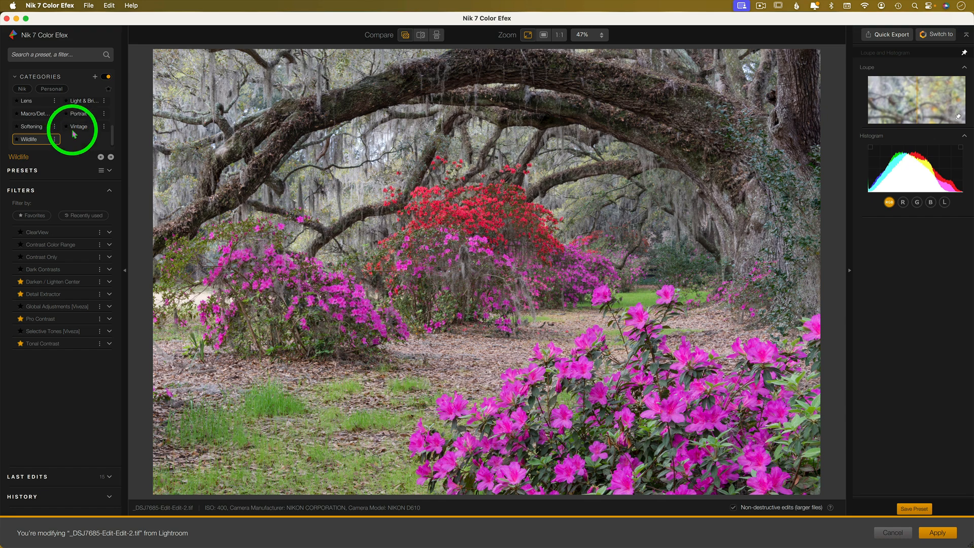
pyautogui.click(82, 114)
pyautogui.click(38, 114)
pyautogui.scroll(4, 70, 144)
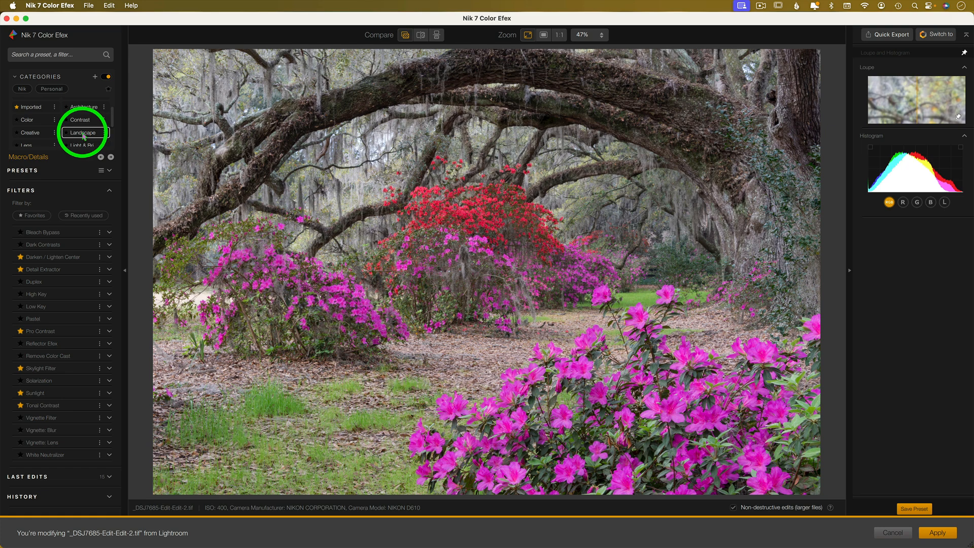
pyautogui.click(84, 134)
pyautogui.scroll(-1, 56, 261)
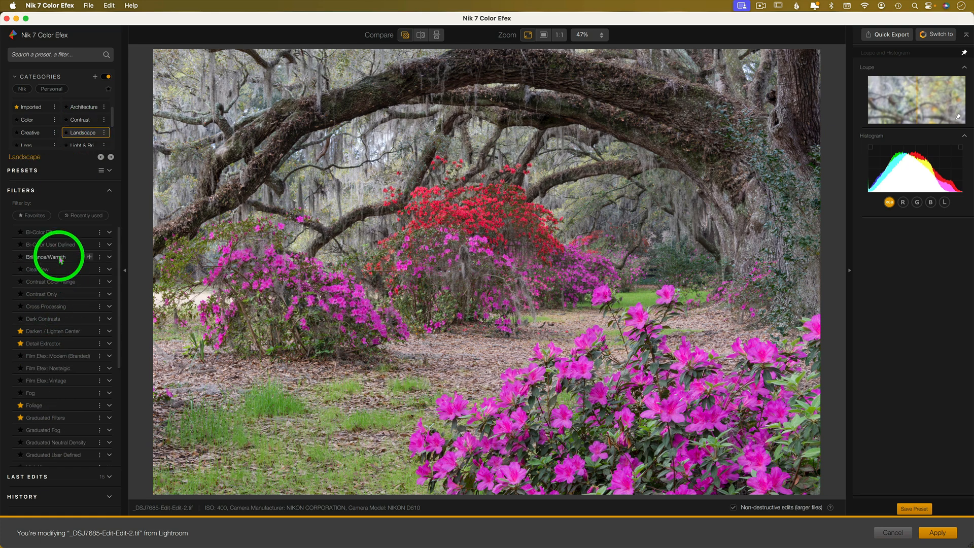
pyautogui.scroll(1, 60, 260)
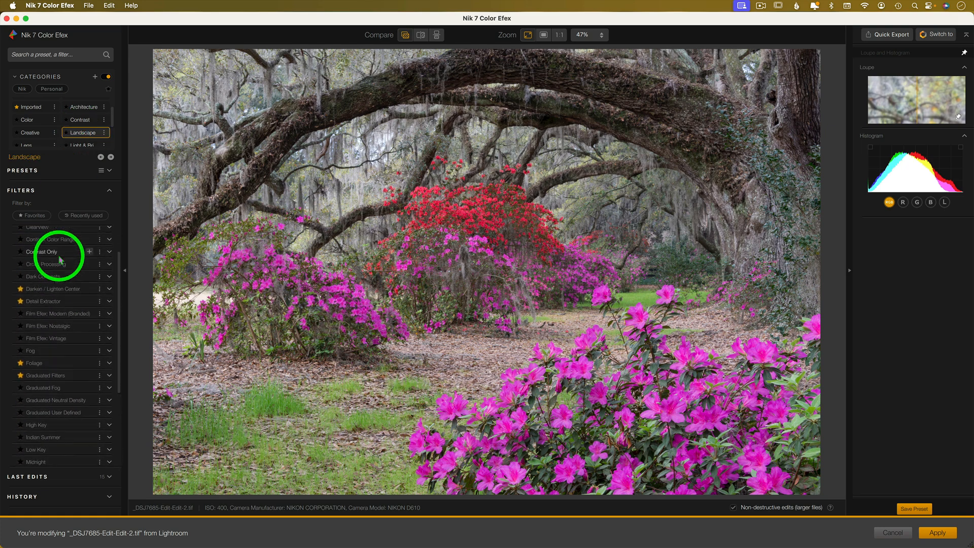
pyautogui.click(90, 109)
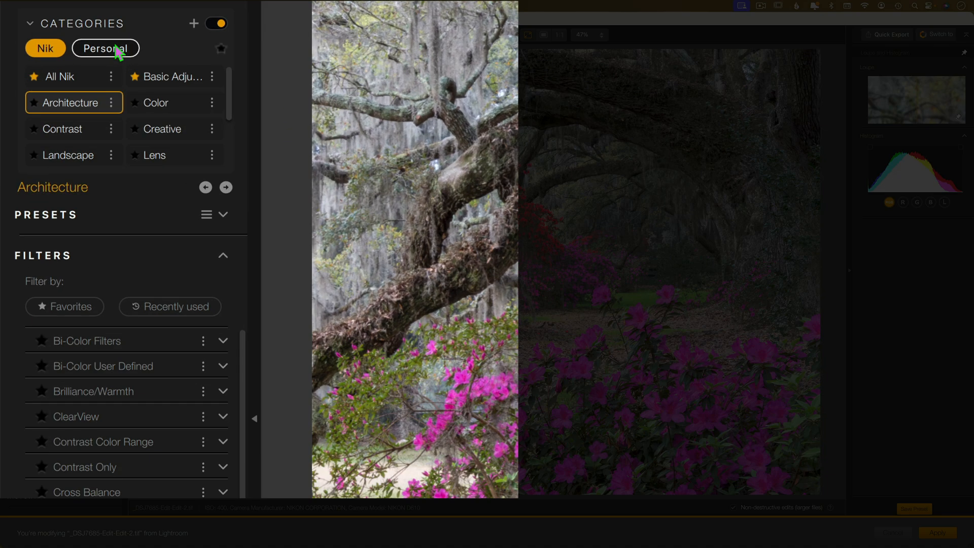
# Step: Check the options for creating a new category and managing the workspace
pyautogui.click(195, 24)
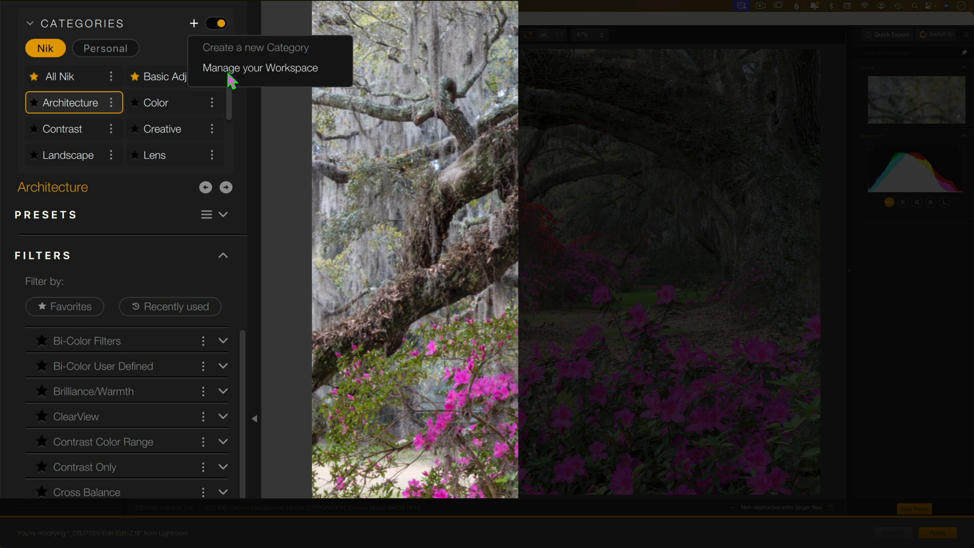
pyautogui.click(193, 24)
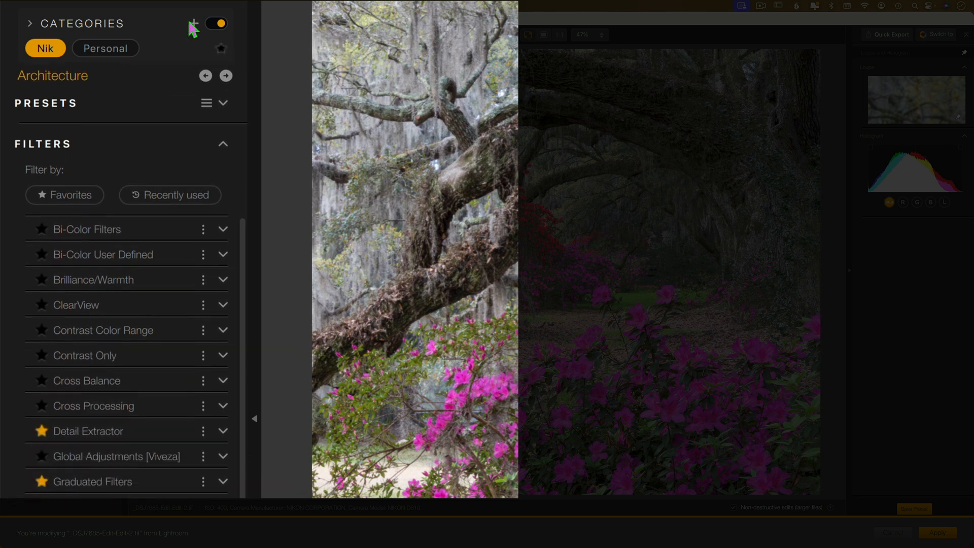
pyautogui.click(192, 27)
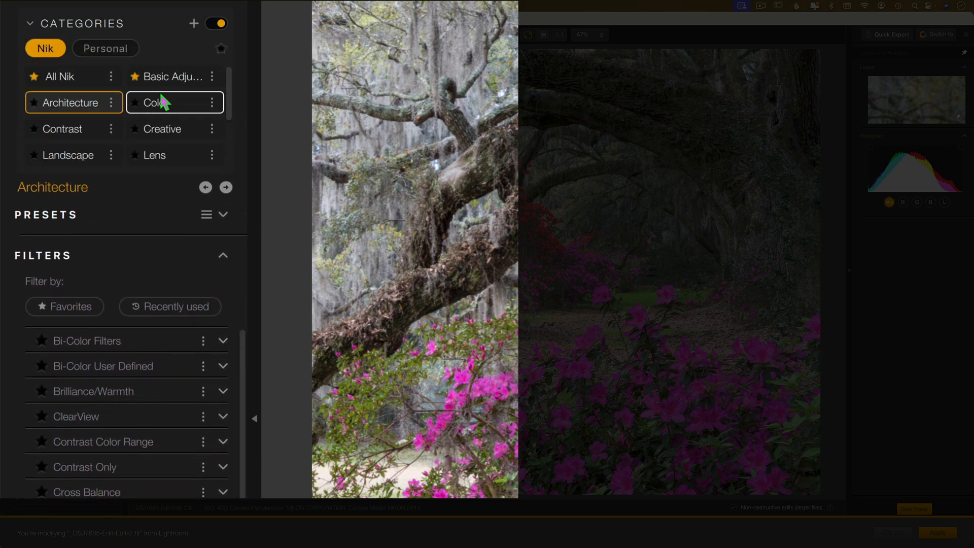
# Step: Check the options for copying the Lens category to another category or hiding it
pyautogui.scroll(-1, 162, 104)
pyautogui.click(212, 130)
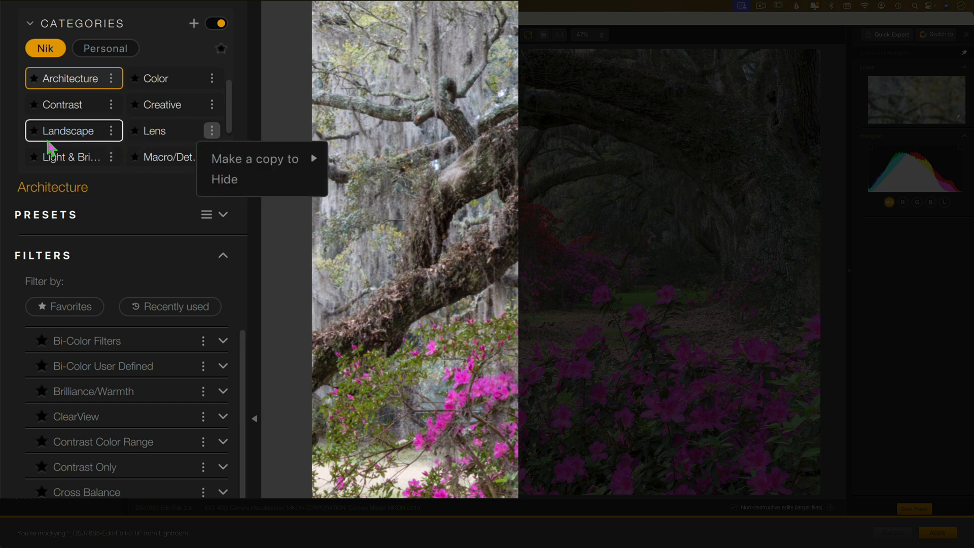
pyautogui.moveTo(248, 160)
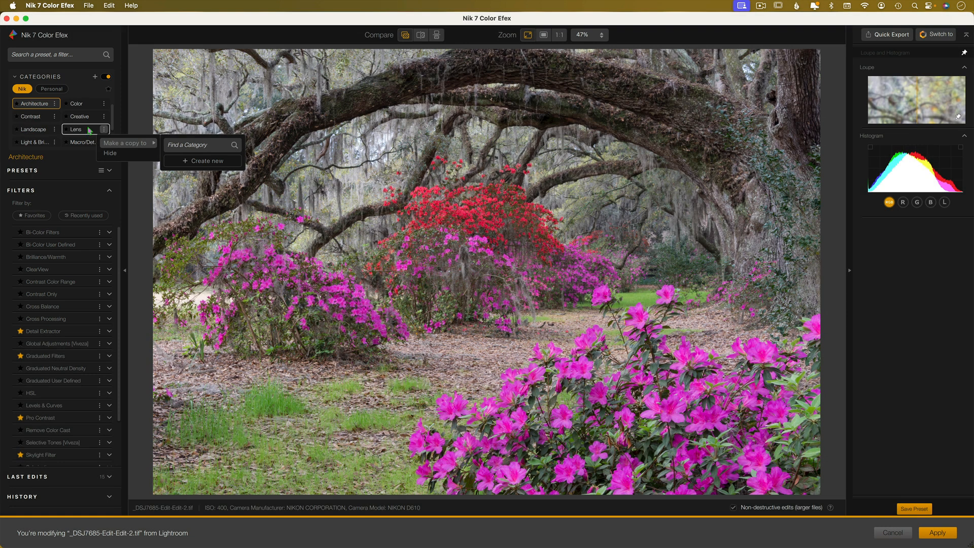
pyautogui.click(140, 111)
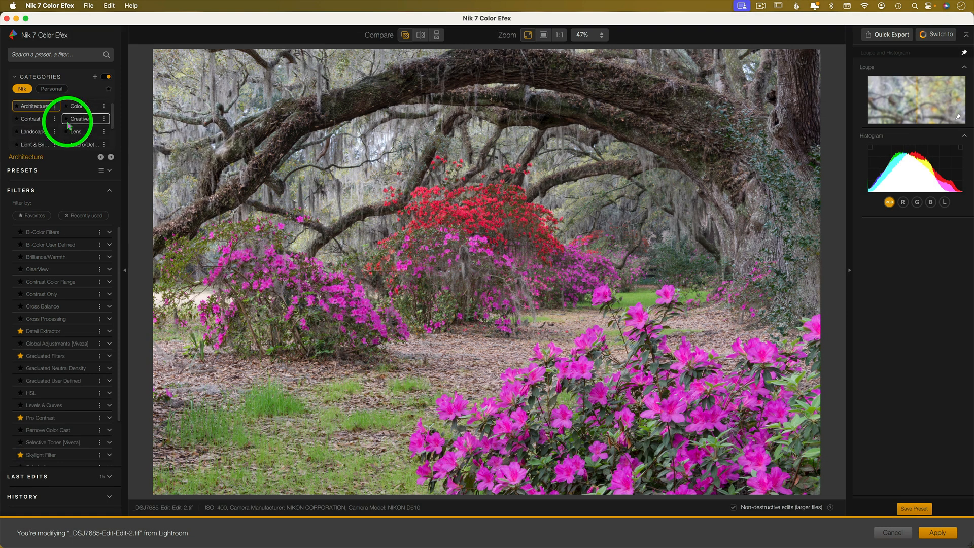
# Step: Browse the preset previews in the Color category and in the Creative category
pyautogui.scroll(-3, 54, 127)
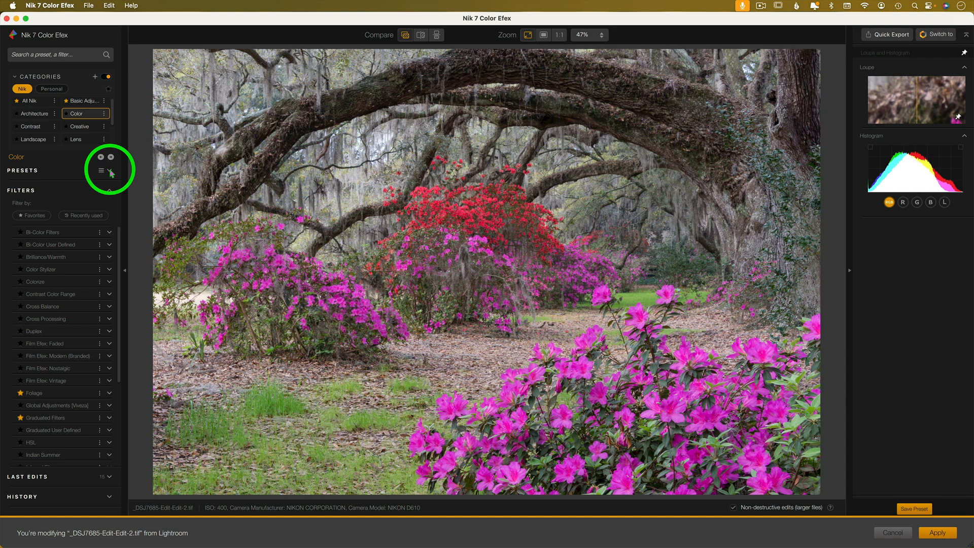
pyautogui.click(111, 173)
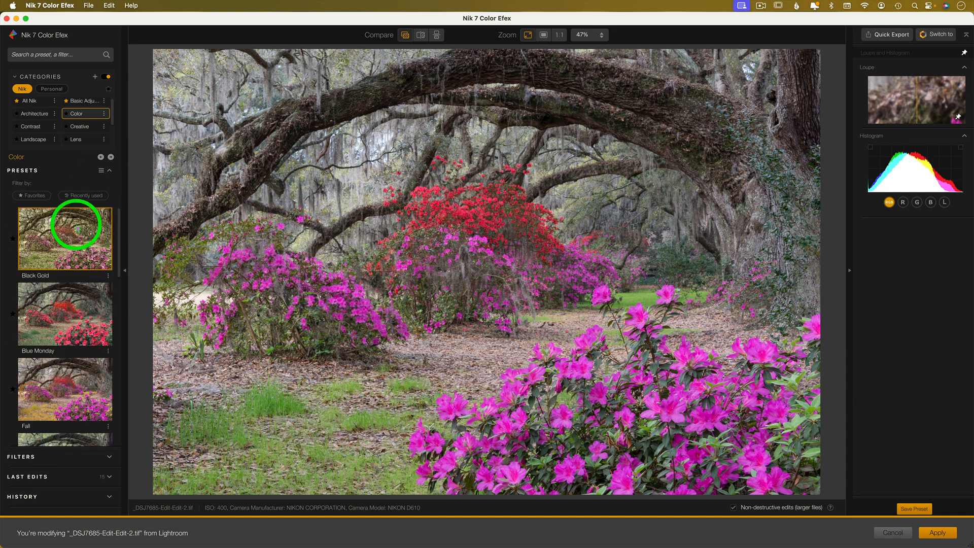
pyautogui.scroll(-5, 60, 283)
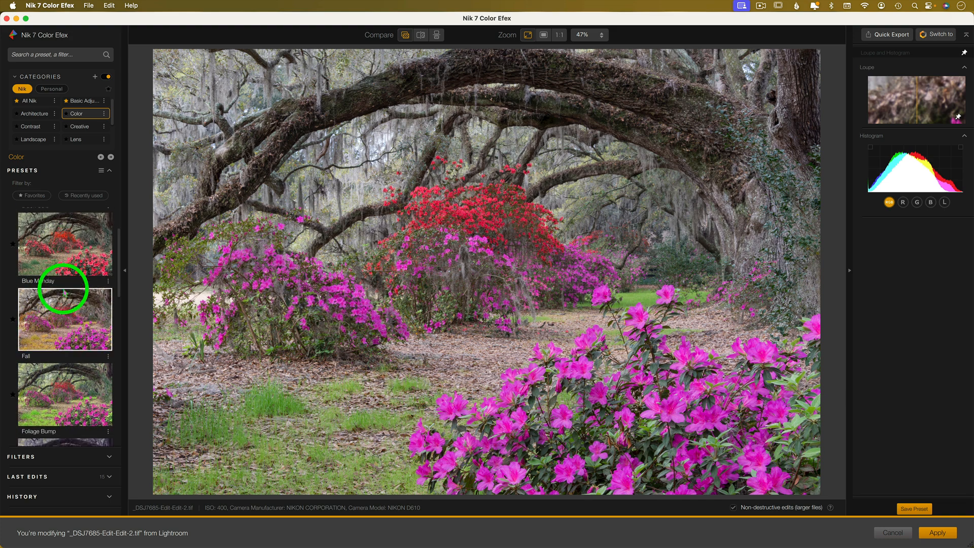
pyautogui.scroll(-8, 65, 293)
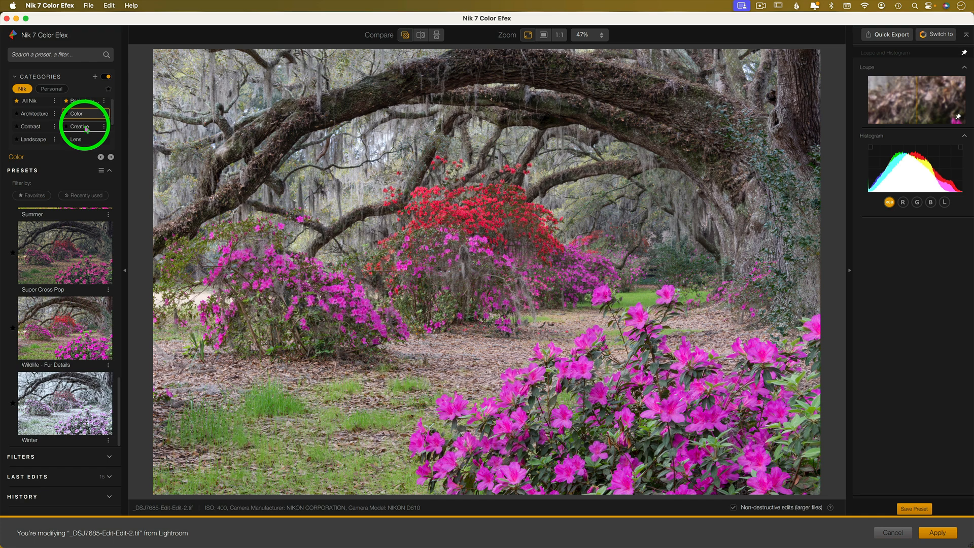
pyautogui.click(86, 128)
pyautogui.click(65, 319)
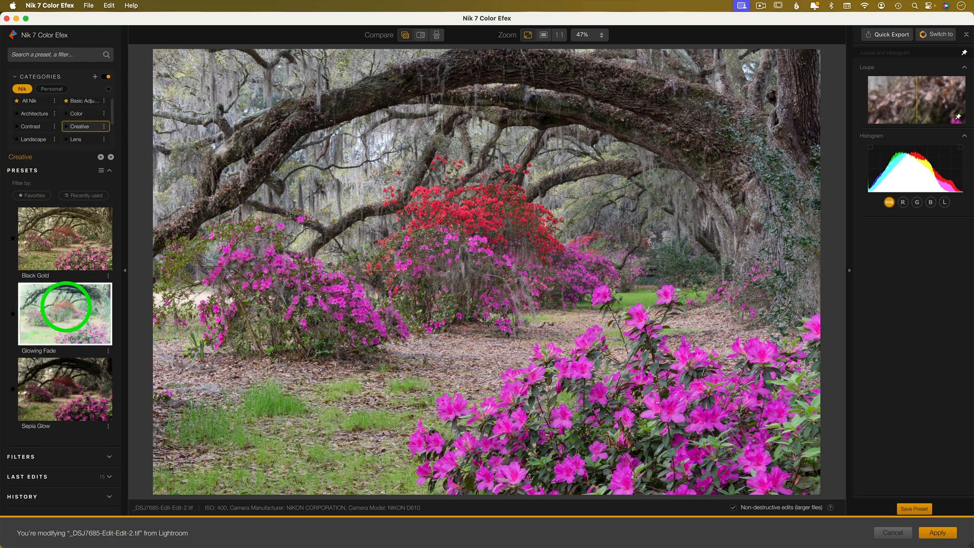
# Step: Apply the Wildlife - Cool Evening preset from the All Nik category to the photo, accepting replacement of the current parameters
pyautogui.click(29, 101)
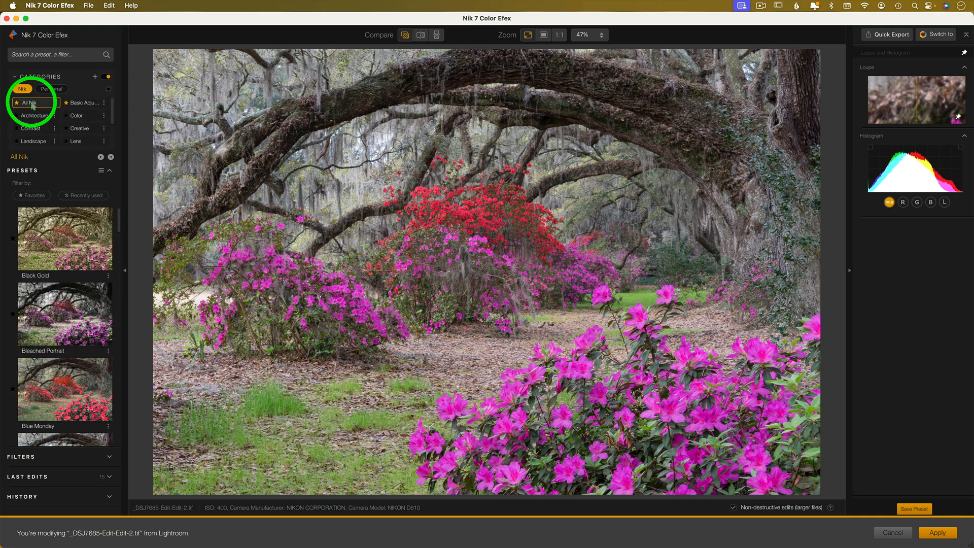
pyautogui.scroll(-10, 66, 233)
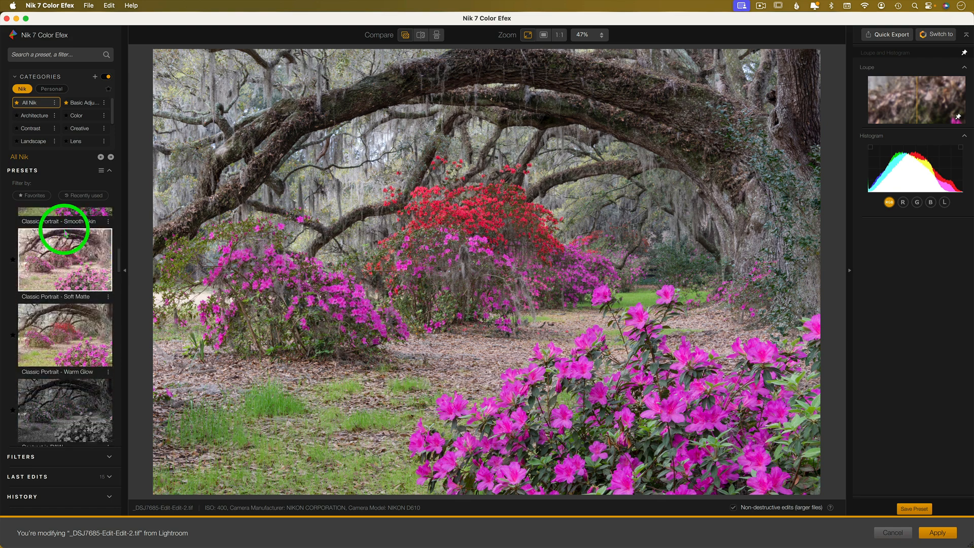
pyautogui.scroll(-15, 65, 235)
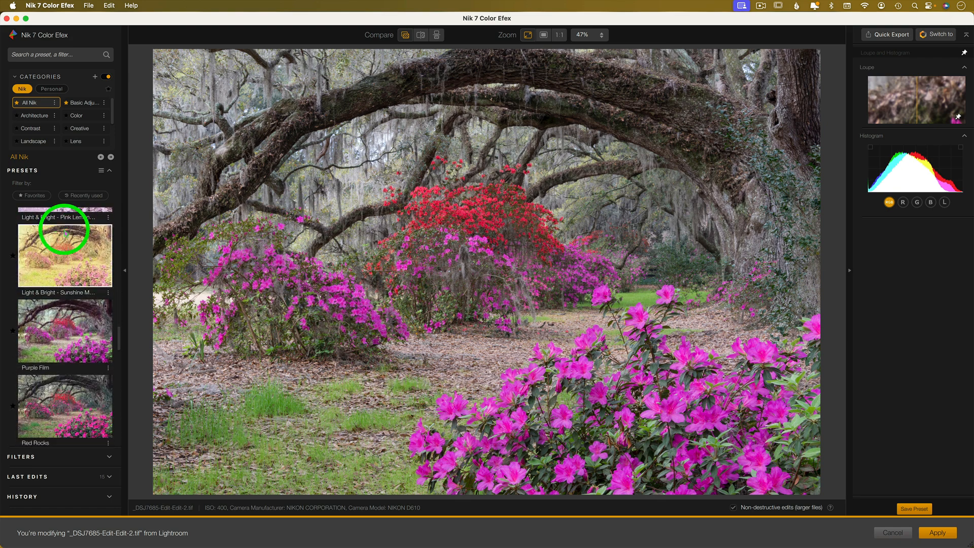
pyautogui.scroll(-15, 64, 234)
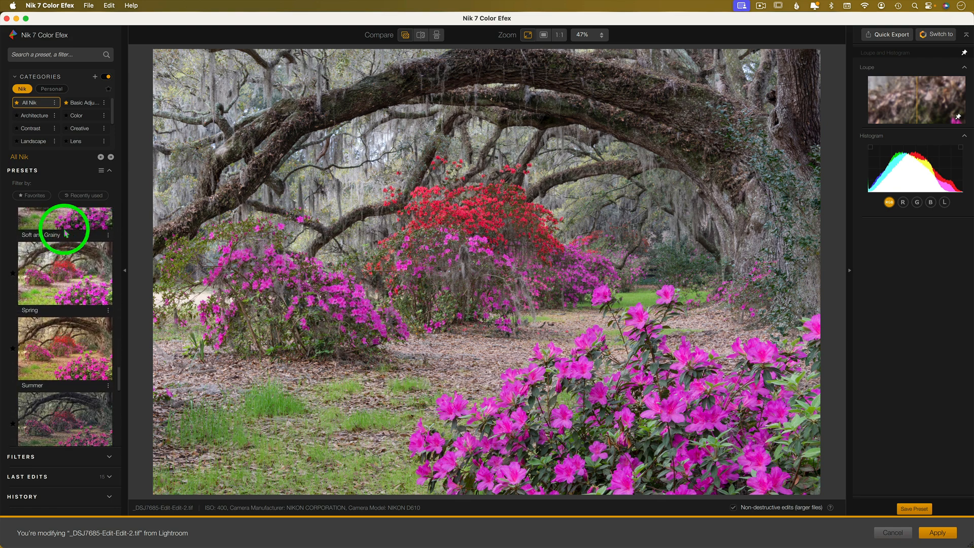
pyautogui.scroll(-15, 64, 230)
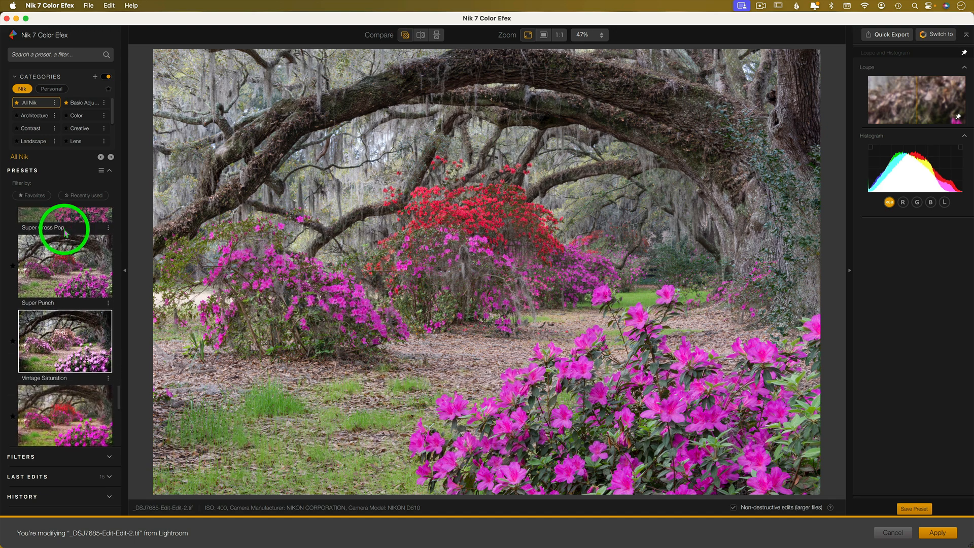
pyautogui.scroll(-3, 65, 234)
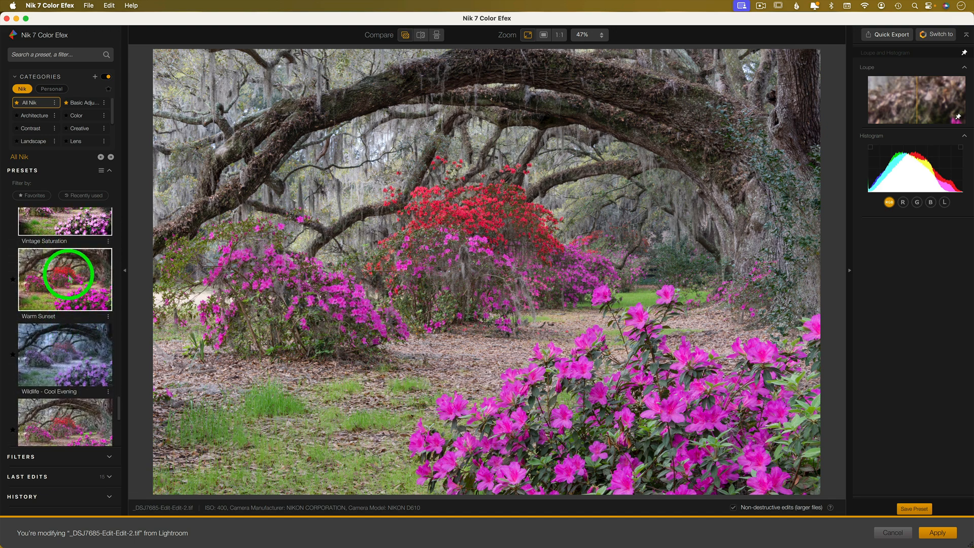
pyautogui.click(69, 355)
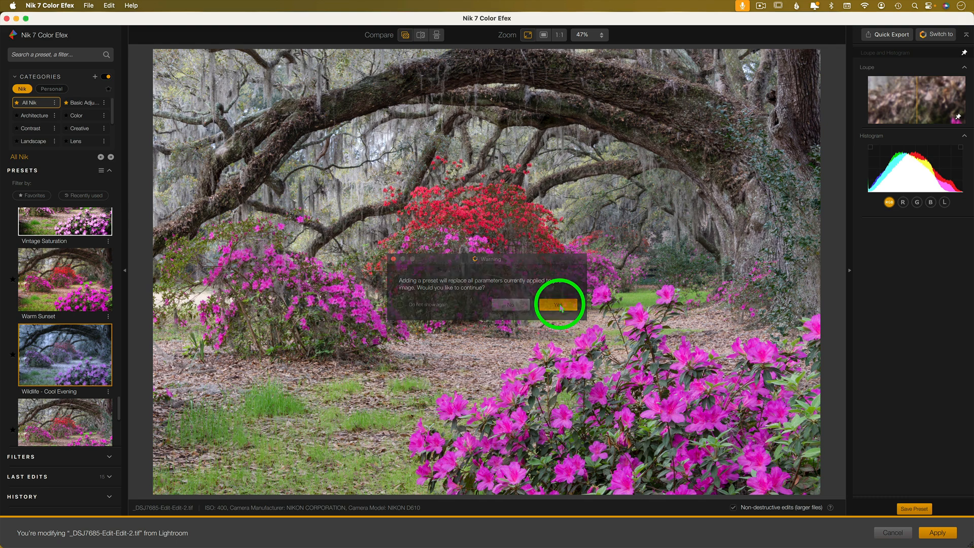
pyautogui.click(559, 306)
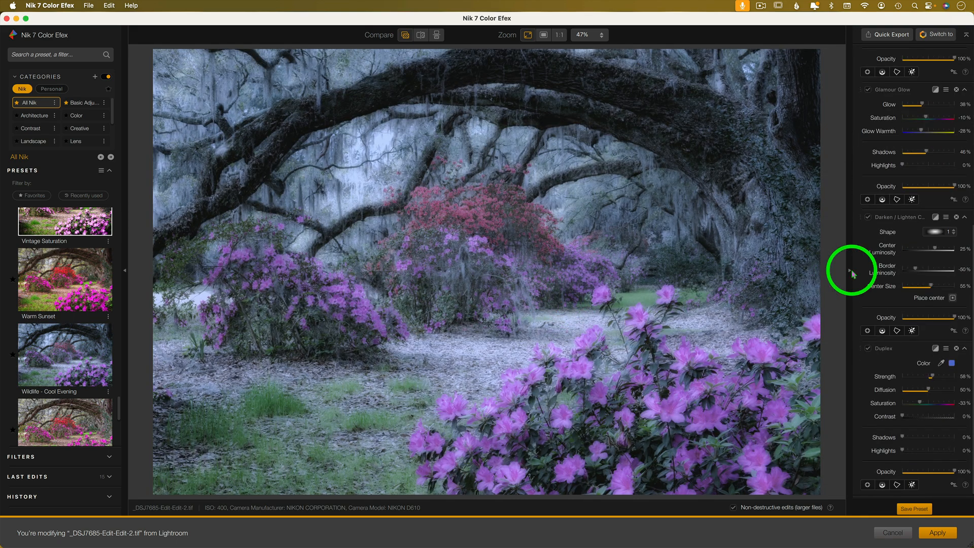
# Step: Collapse the applied Pro Contrast, Glamour Glow, Darken / Lighten Center and Duplex filters, and examine the Pro Contrast settings
pyautogui.scroll(5, 939, 322)
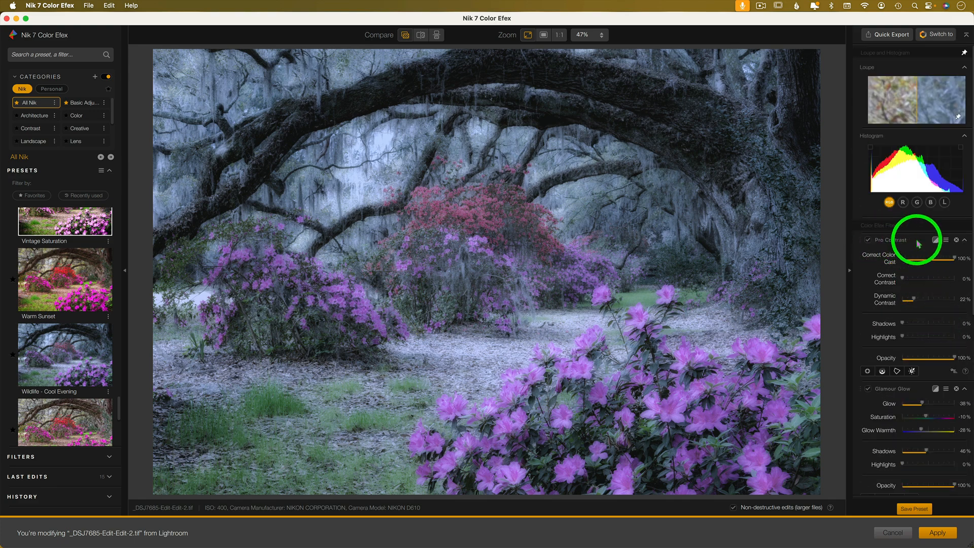
pyautogui.click(965, 241)
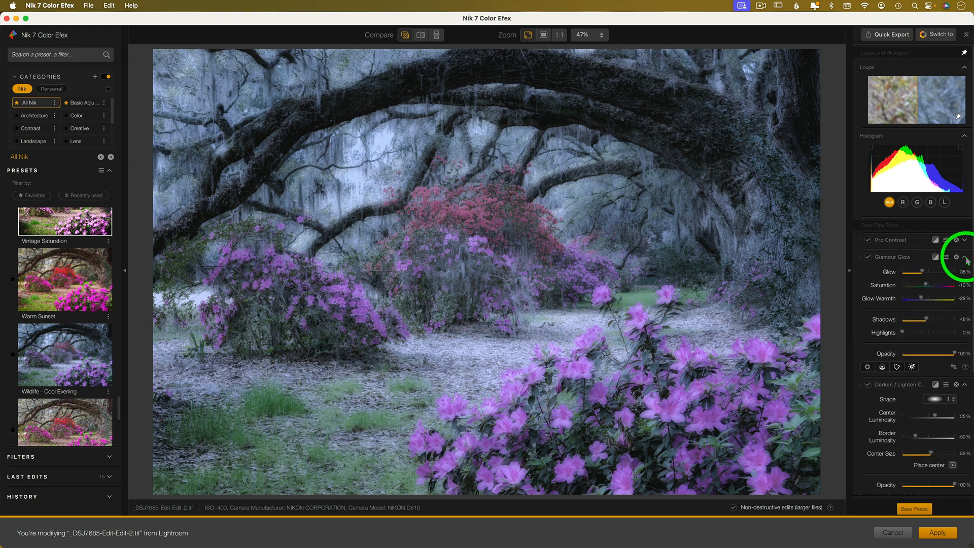
pyautogui.click(966, 258)
pyautogui.click(964, 275)
pyautogui.click(965, 293)
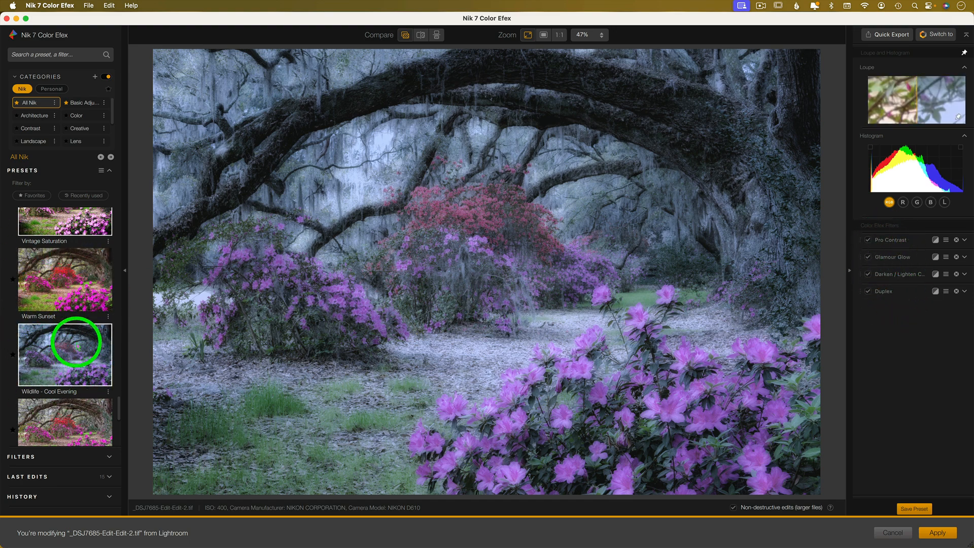
pyautogui.click(963, 239)
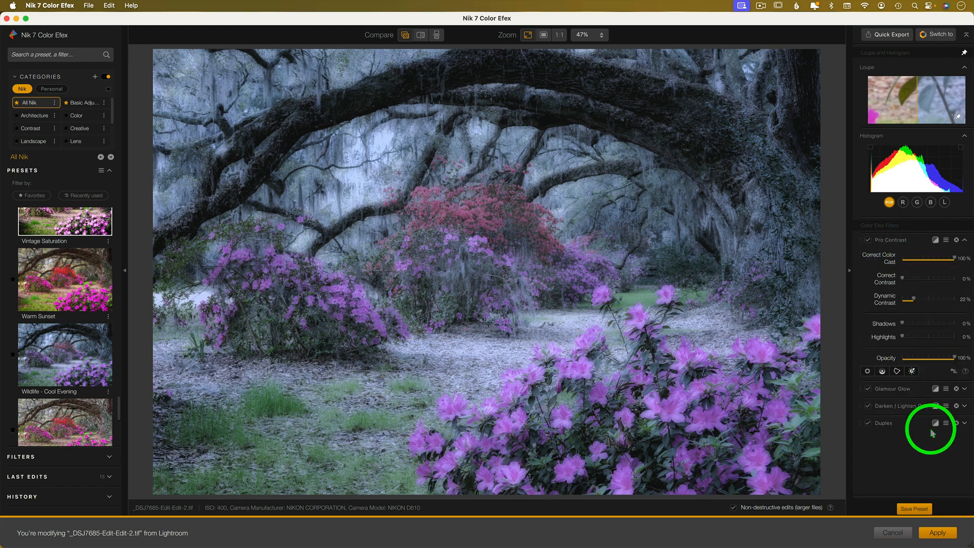
pyautogui.click(964, 240)
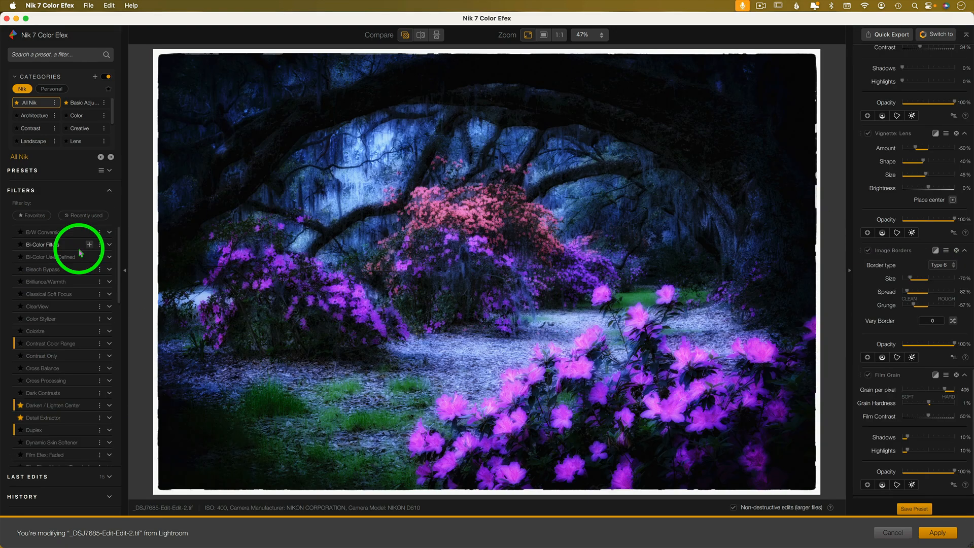
# Step: Return the photo to its Original Image state through the edit history
pyautogui.scroll(-1, 80, 252)
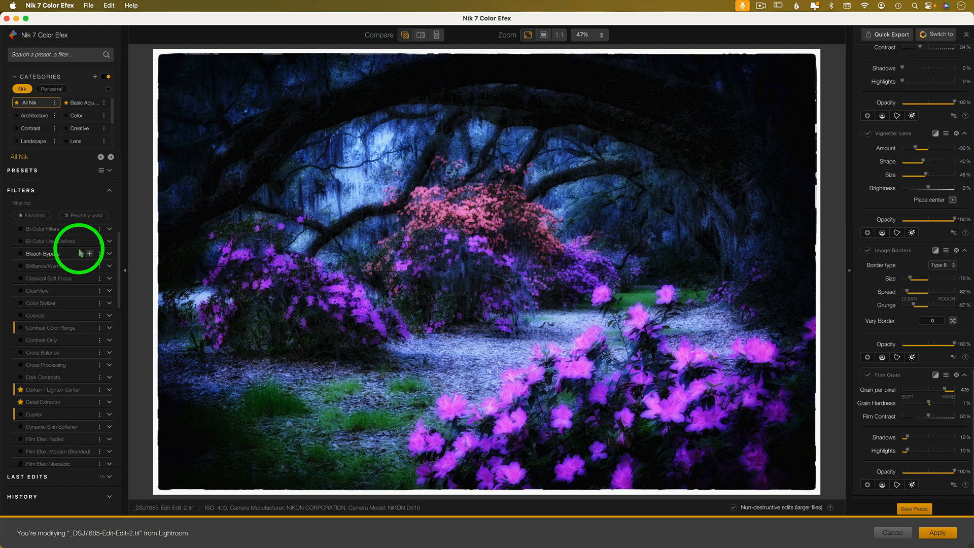
pyautogui.scroll(-10, 80, 253)
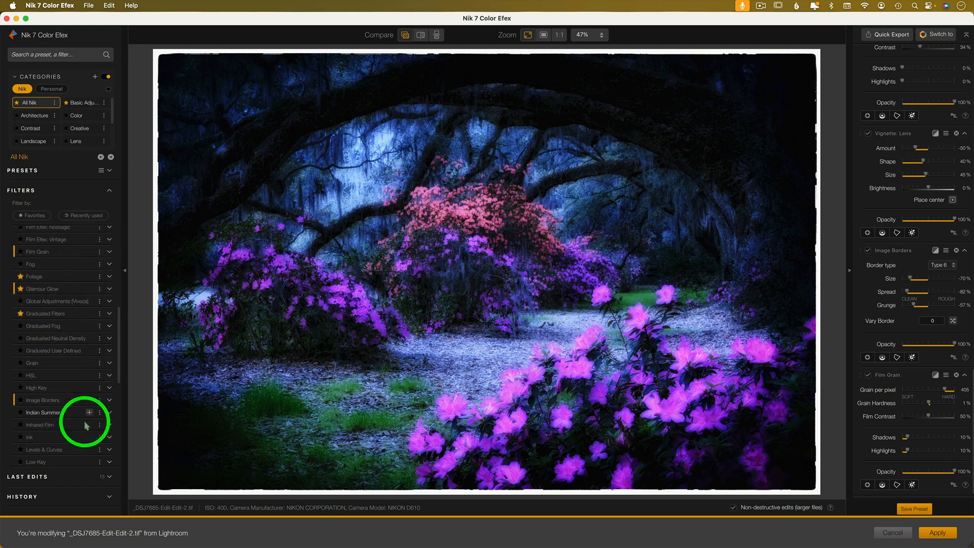
pyautogui.click(111, 499)
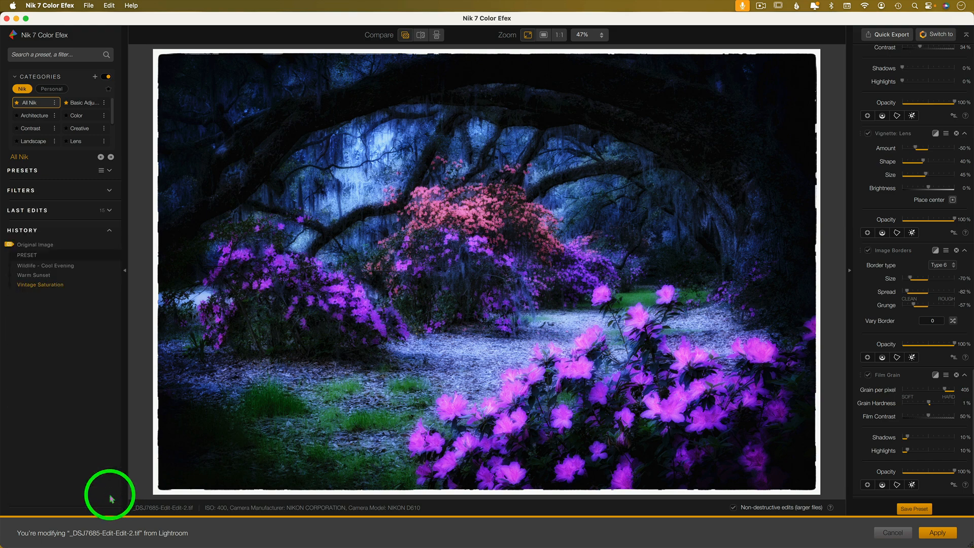
pyautogui.click(42, 248)
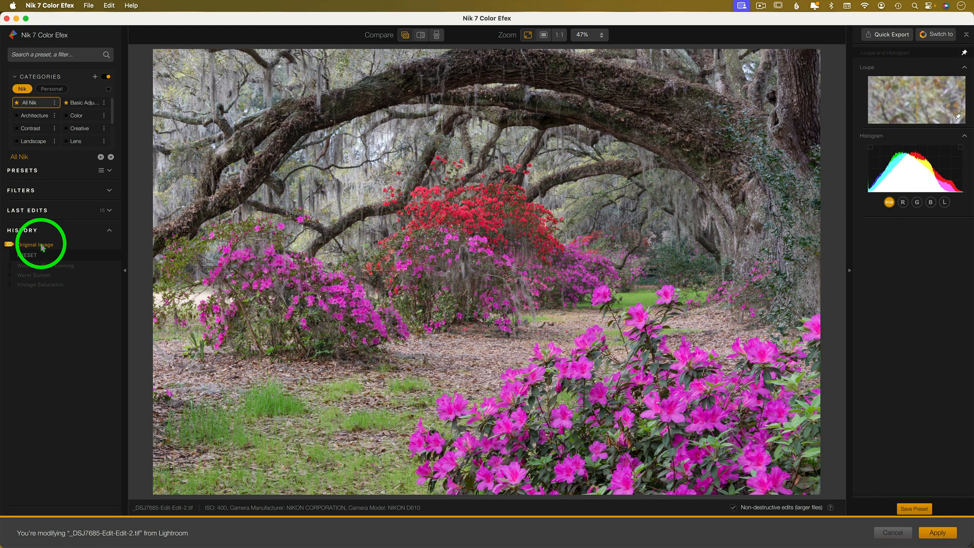
# Step: Look through the presets and the filters in the Contrast, Landscape and Creative categories, finishing with the All Nik filter list
pyautogui.click(108, 171)
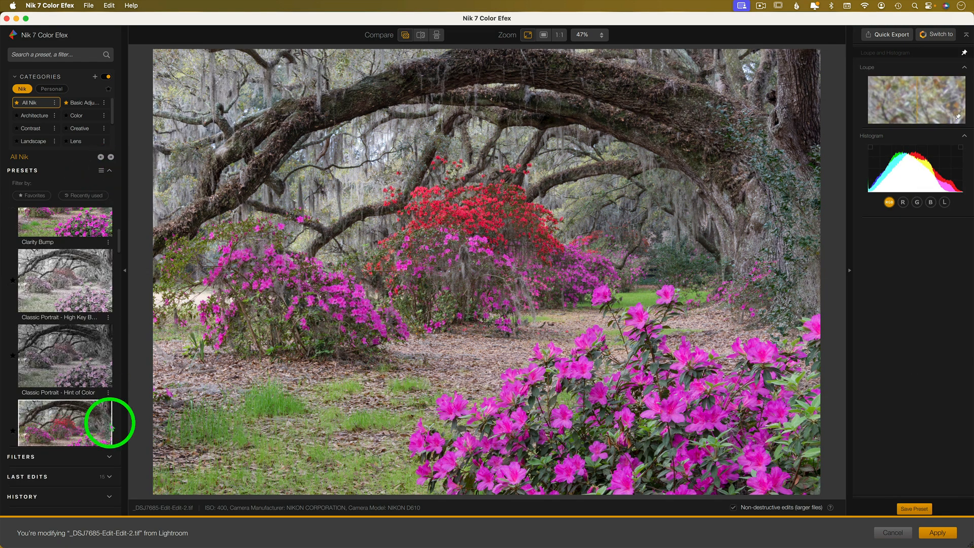
pyautogui.click(109, 458)
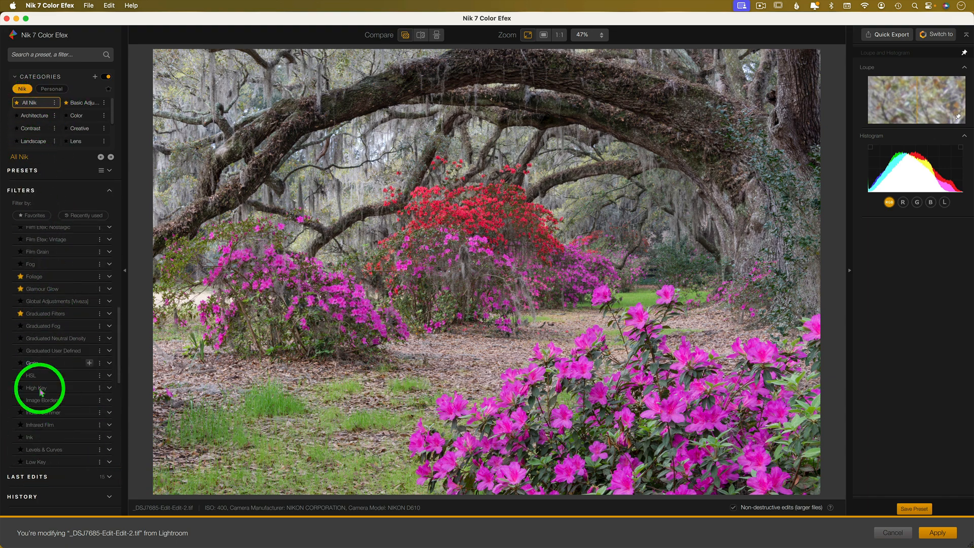
pyautogui.click(39, 117)
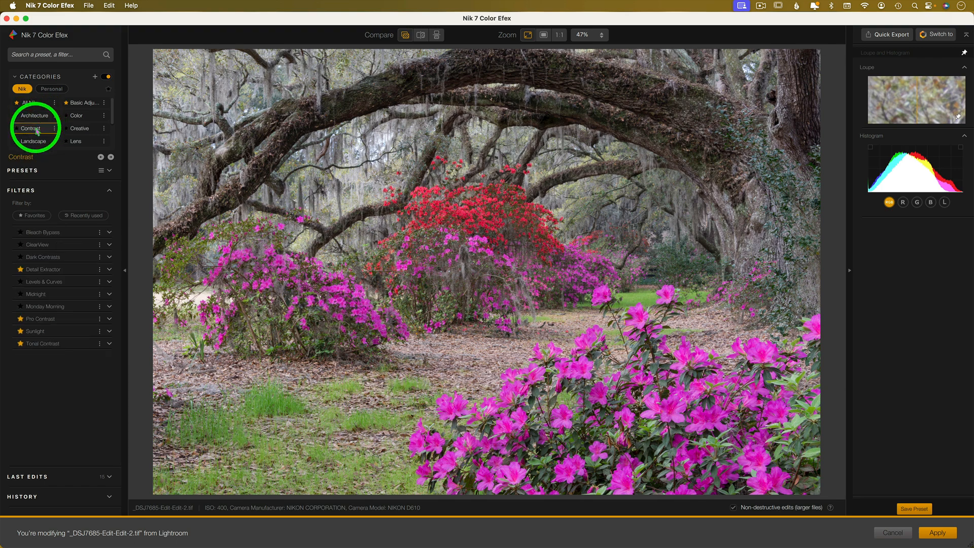
pyautogui.click(39, 141)
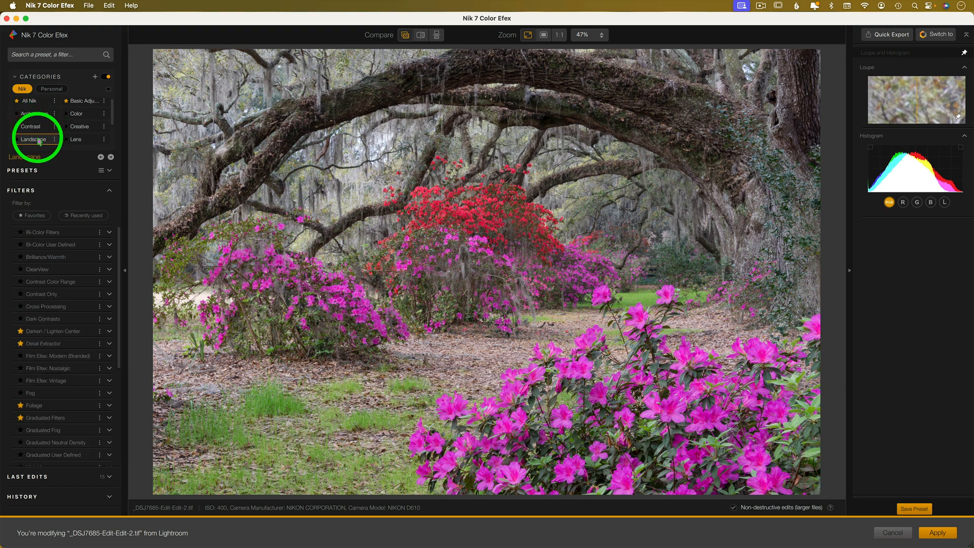
pyautogui.click(81, 127)
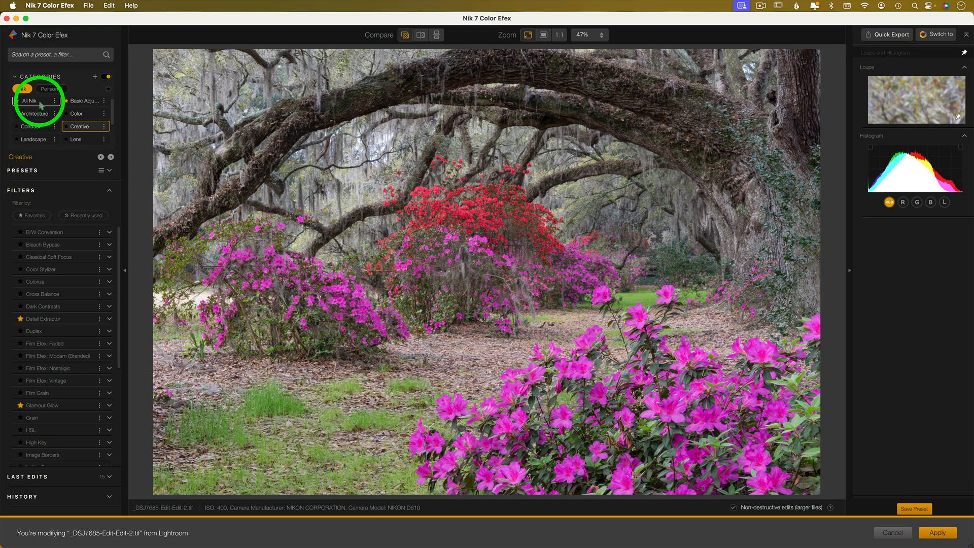
pyautogui.click(41, 104)
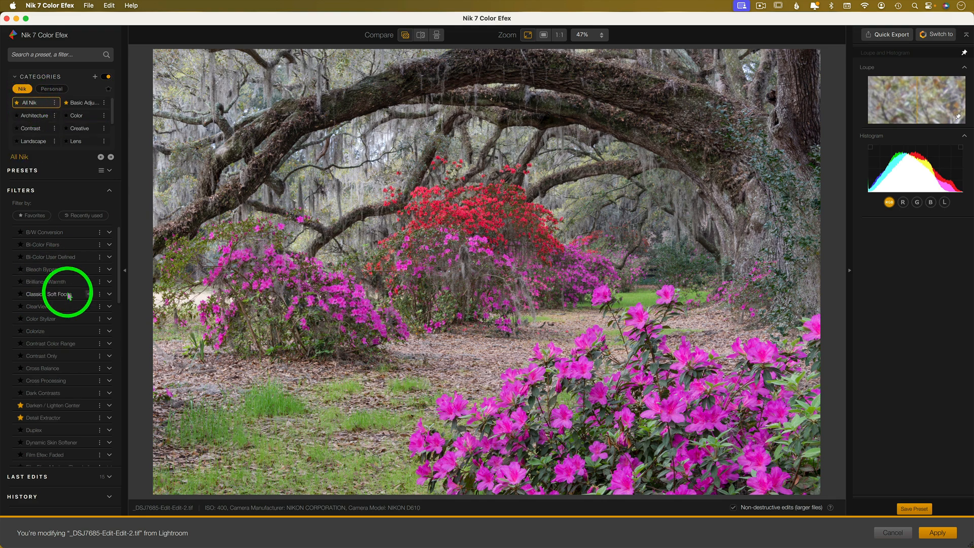
# Step: Try the B/W Conversion, Bi-Color Filters and Bi-Color User Defined filters on the photo one after another
pyautogui.click(64, 234)
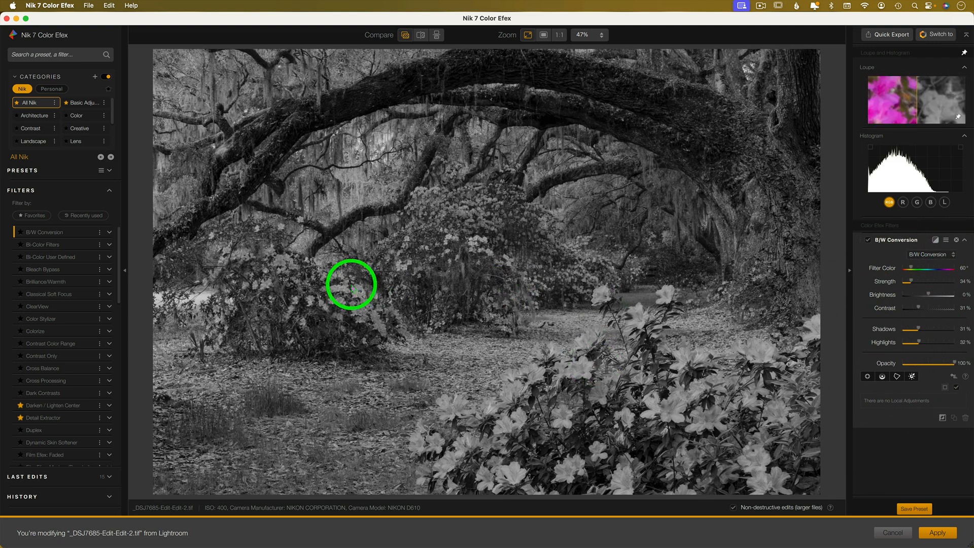
pyautogui.click(56, 246)
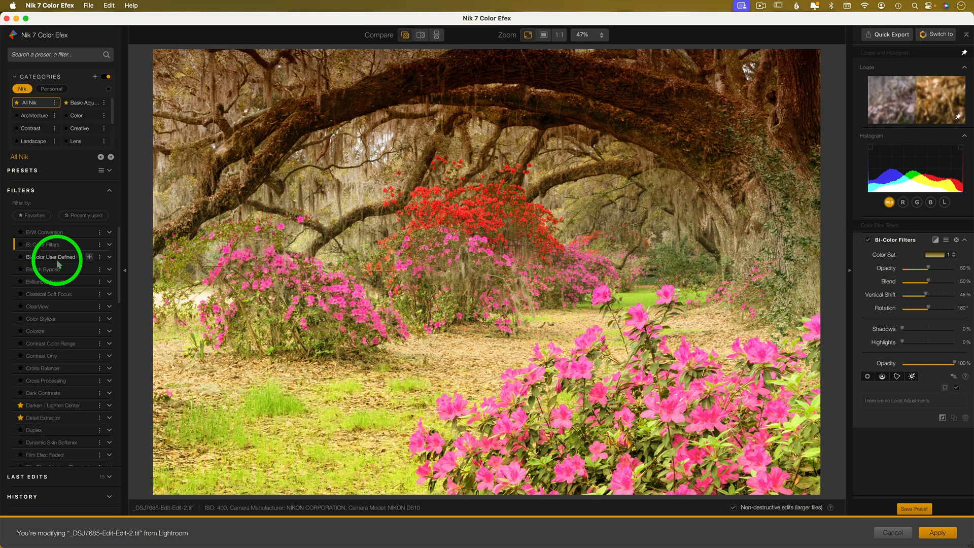
pyautogui.click(57, 256)
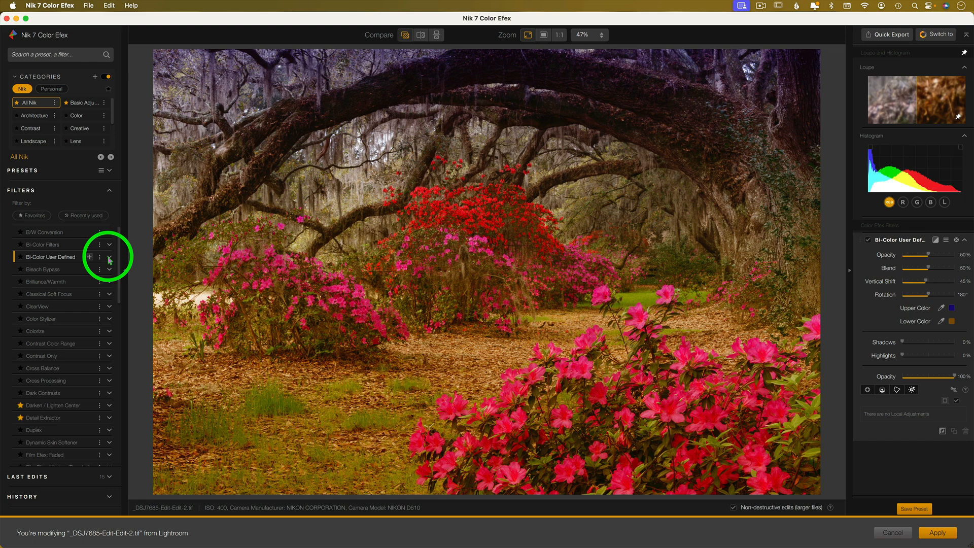
# Step: Expand the Bi-Color User Defined filter and look through its preset variations
pyautogui.click(109, 255)
pyautogui.scroll(-6, 89, 290)
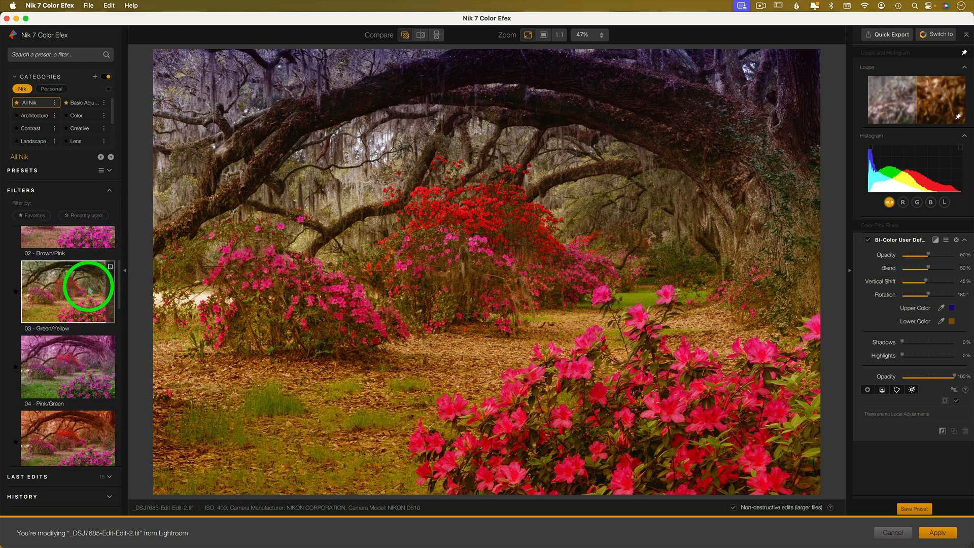
pyautogui.scroll(6, 89, 290)
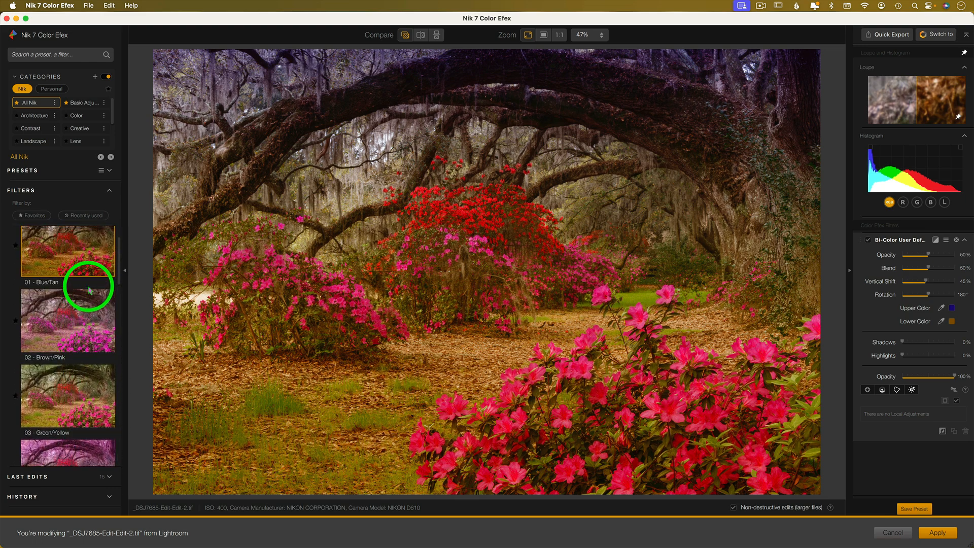
pyautogui.scroll(2, 88, 290)
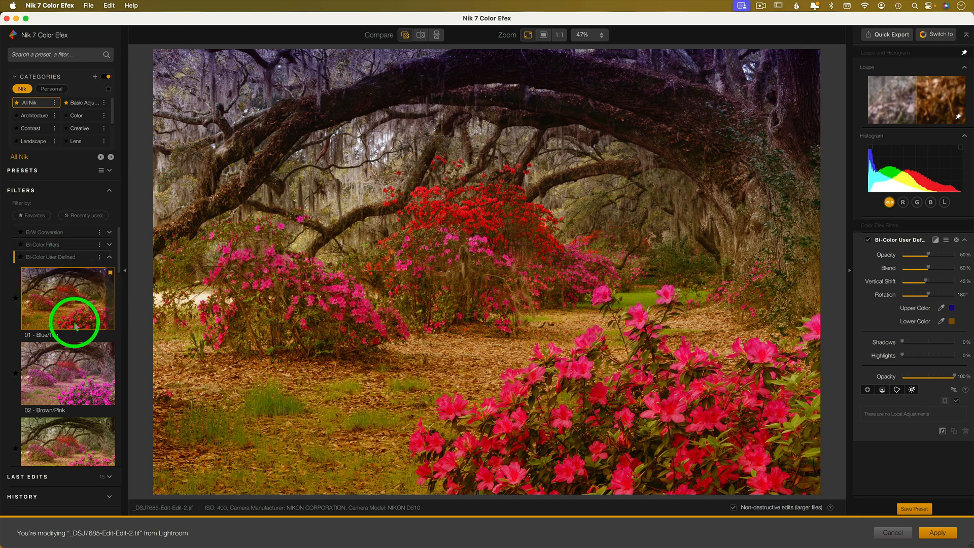
pyautogui.scroll(-5, 80, 310)
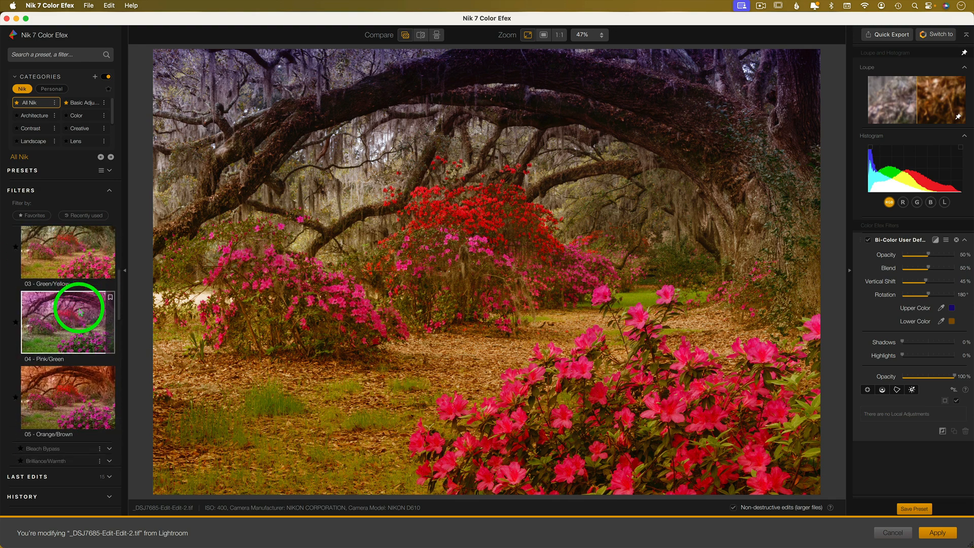
pyautogui.scroll(5, 80, 311)
# Step: Check the options for adding the Bi-Color User Defined filter to an existing or new category
pyautogui.click(100, 257)
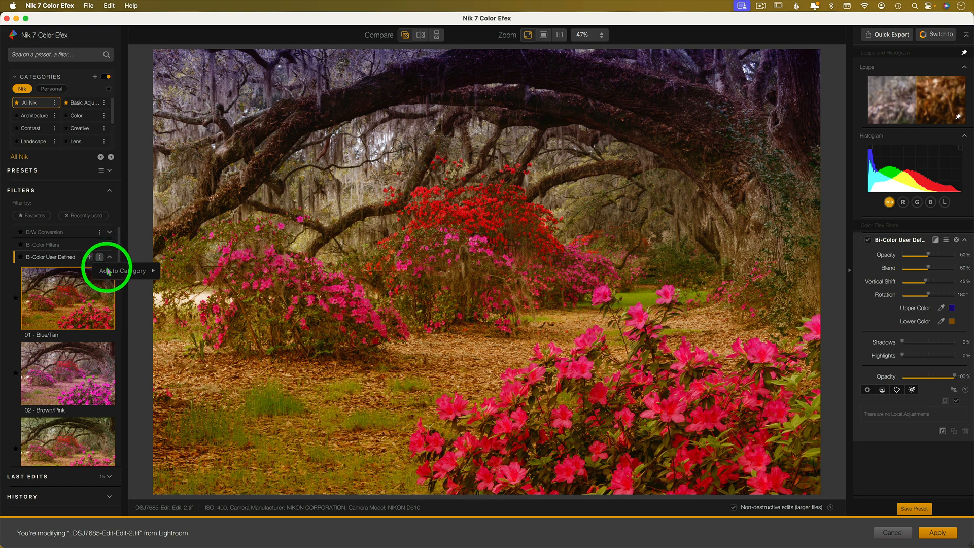
pyautogui.moveTo(122, 278)
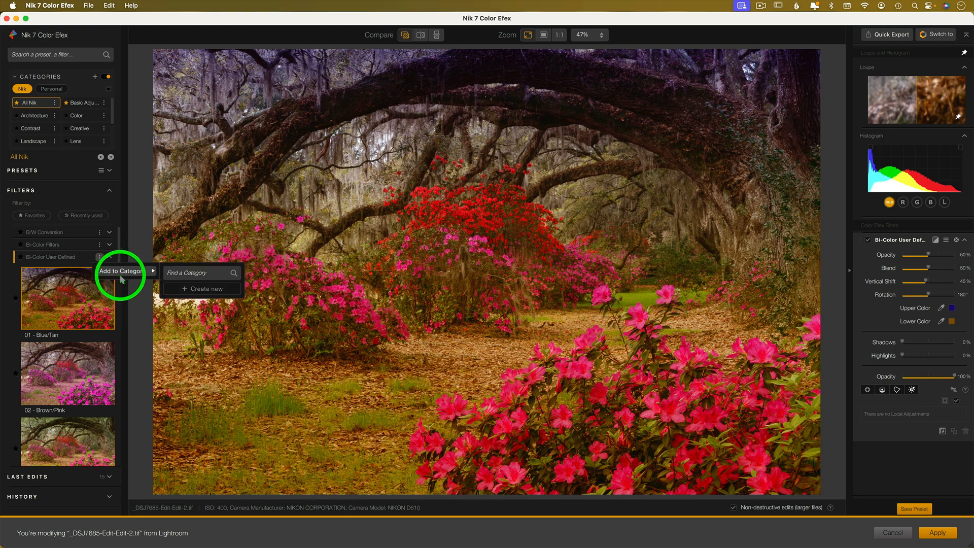
pyautogui.click(60, 258)
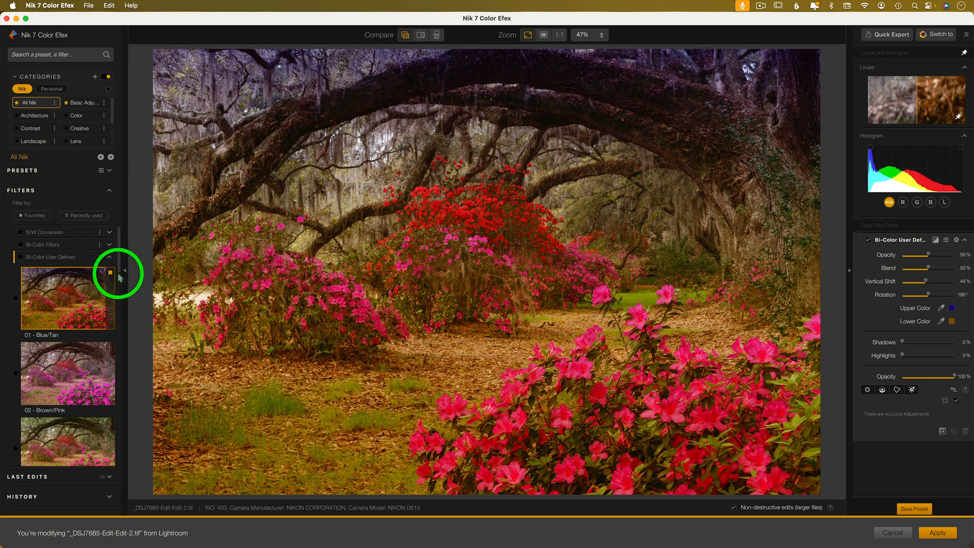
pyautogui.click(99, 257)
pyautogui.moveTo(116, 273)
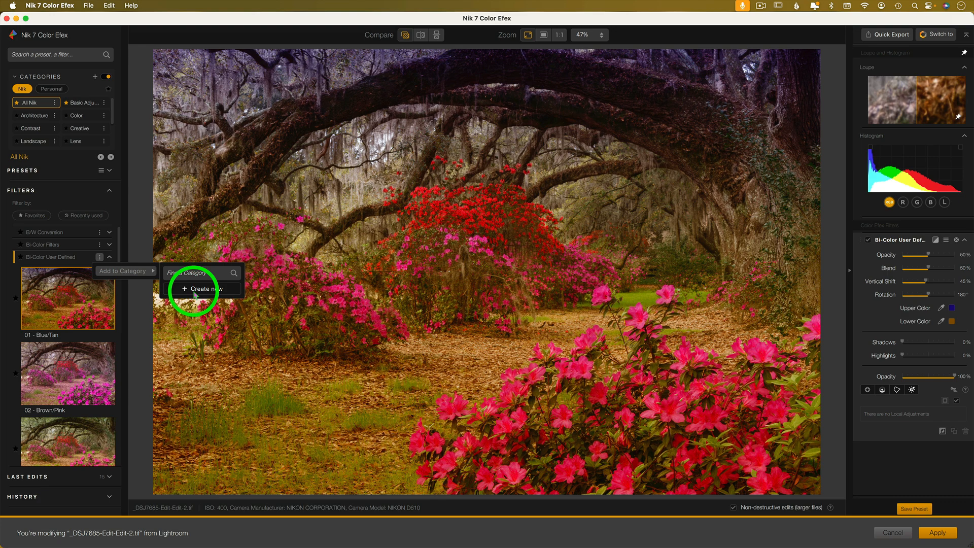
# Step: Mark the Bi-Color User Defined filter as a favorite and list only favorite filters with its variations collapsed
pyautogui.click(101, 258)
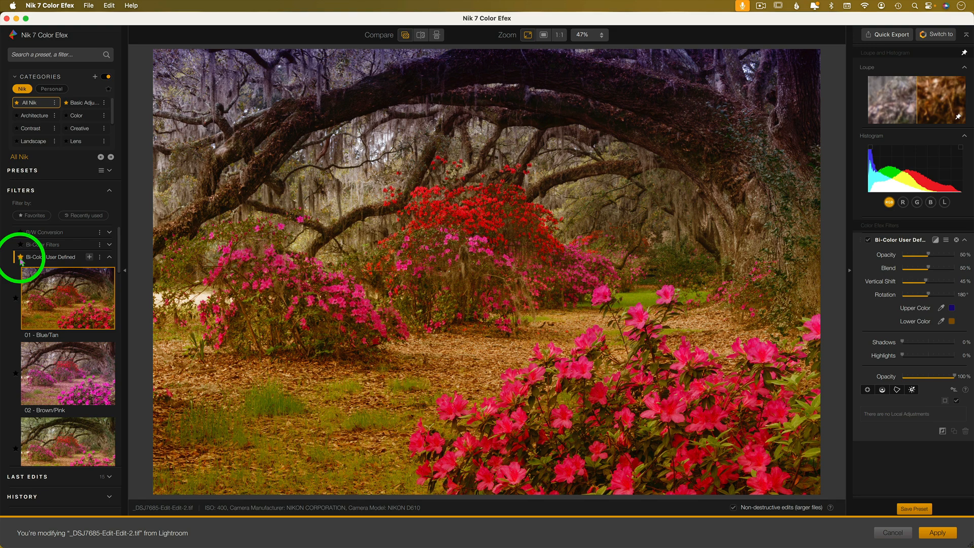
pyautogui.click(32, 215)
pyautogui.scroll(-2, 53, 256)
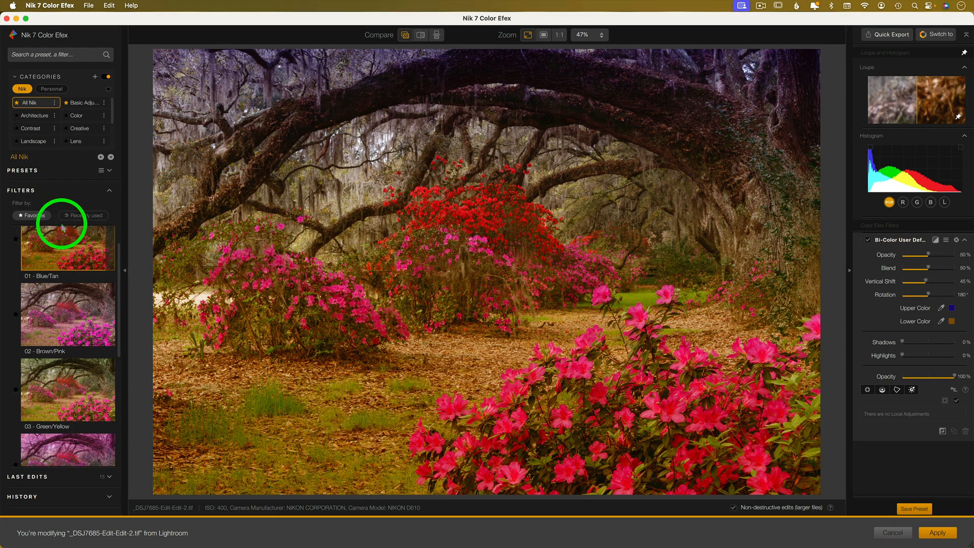
pyautogui.scroll(2, 68, 264)
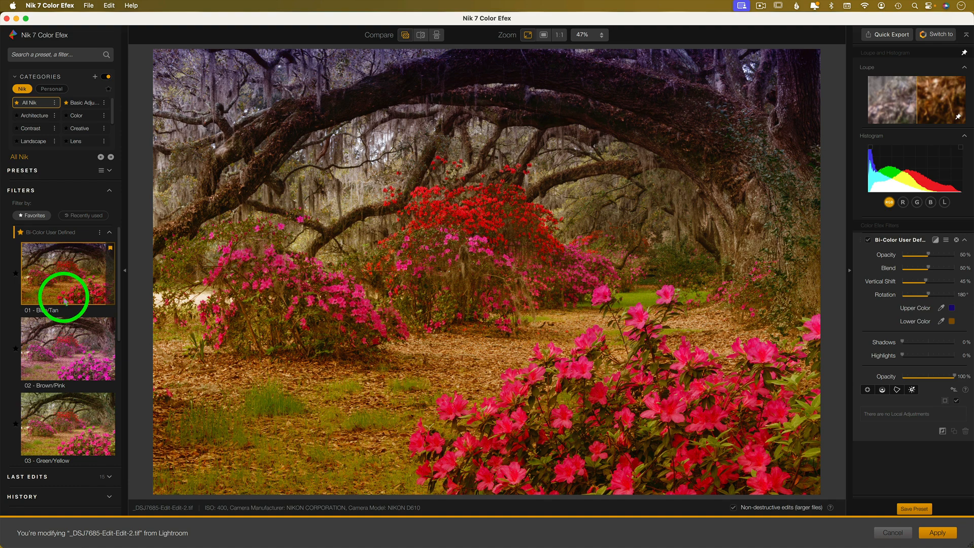
pyautogui.click(110, 232)
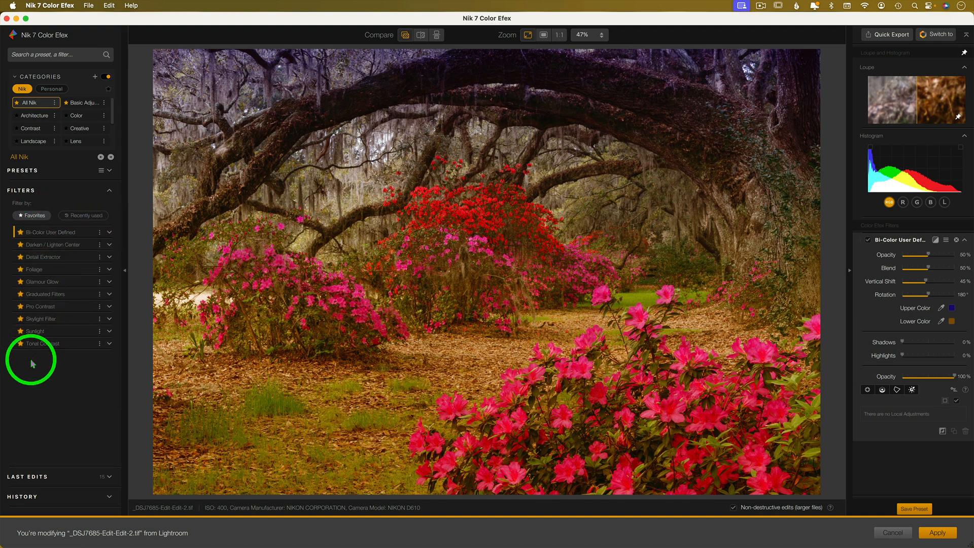
# Step: Show all filters again and remove the favorite mark from Bi-Color User Defined
pyautogui.click(36, 217)
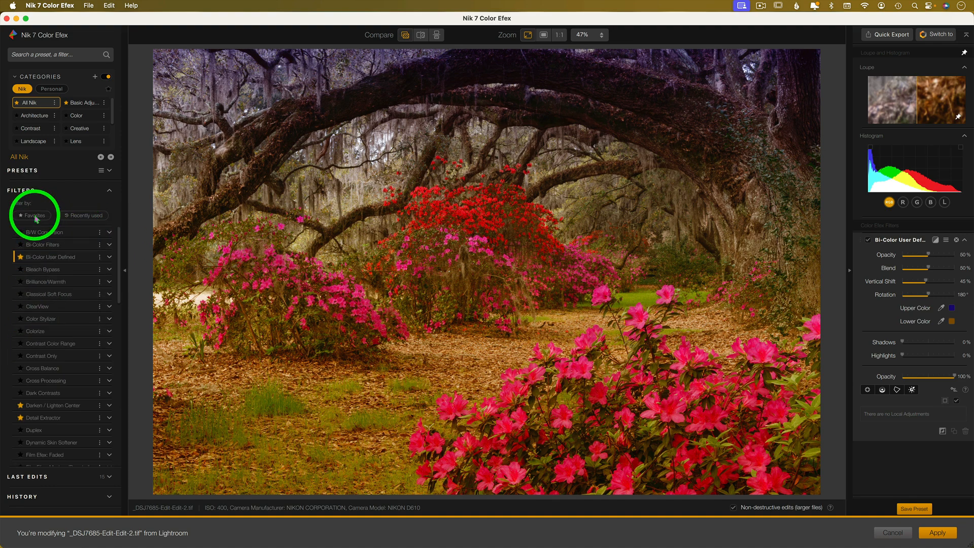
pyautogui.click(21, 257)
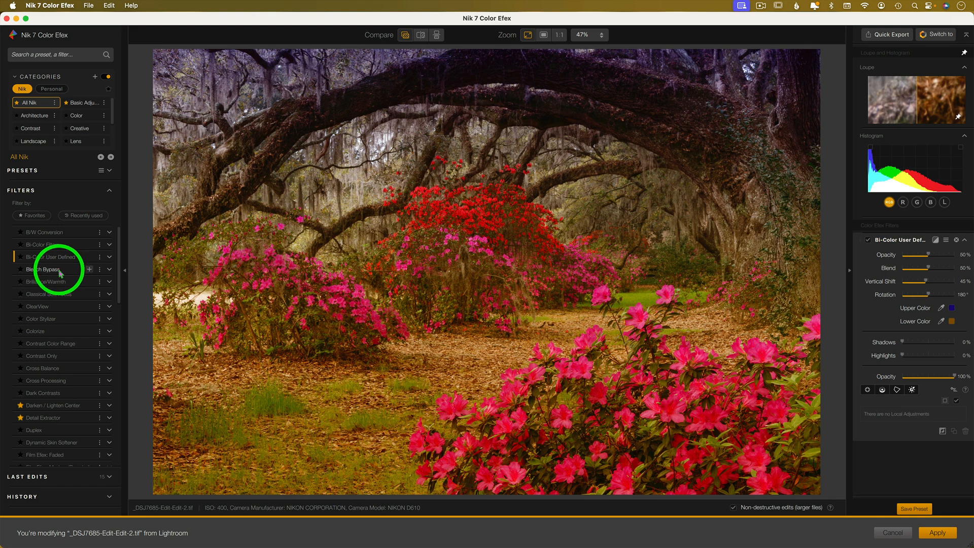
# Step: Try the Bleach Bypass, Brilliance/Warmth, Classical Soft Focus and ClearView filters on the photo one after another
pyautogui.click(56, 270)
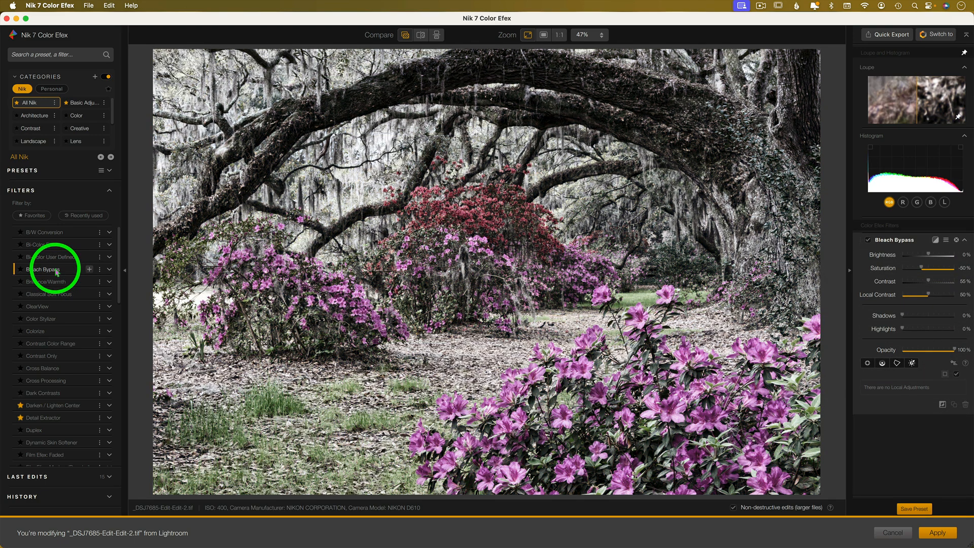
pyautogui.click(56, 286)
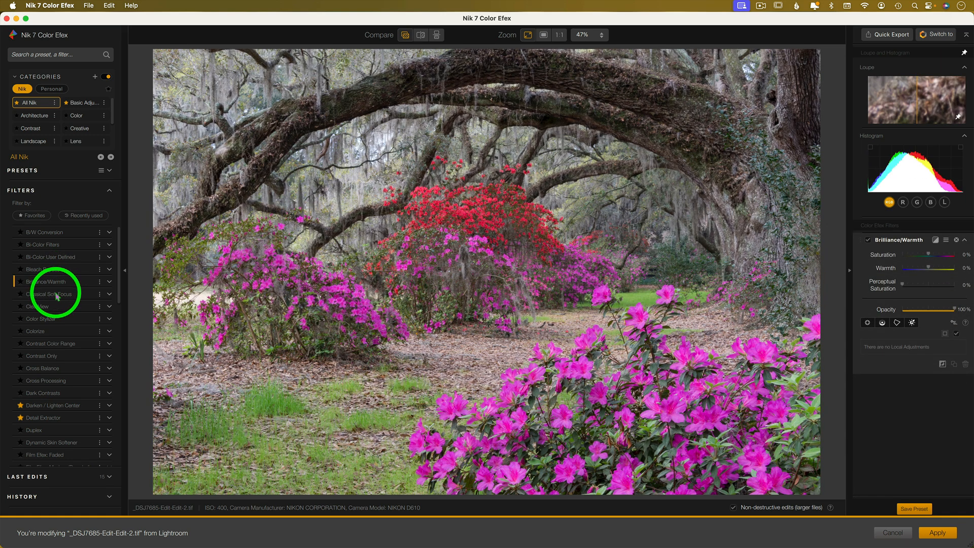
pyautogui.click(57, 295)
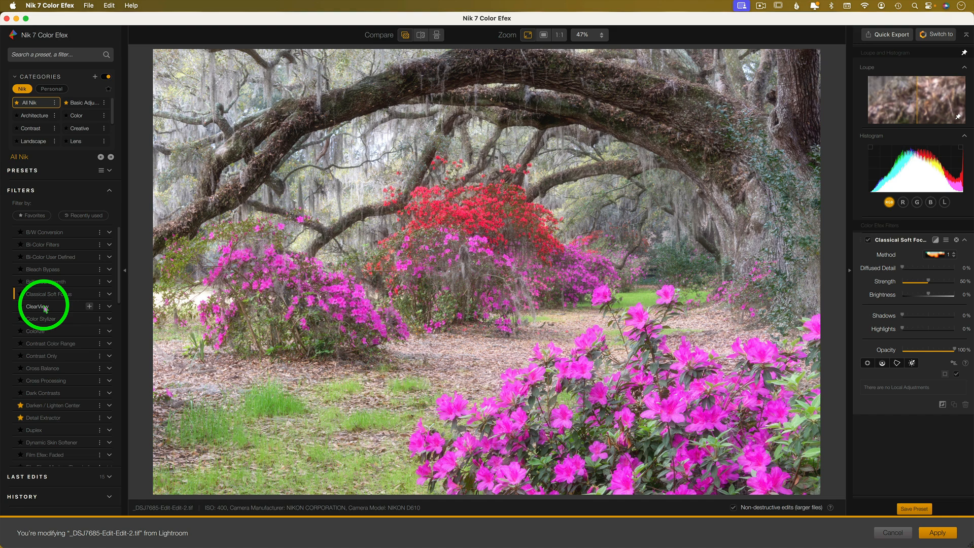
pyautogui.click(44, 307)
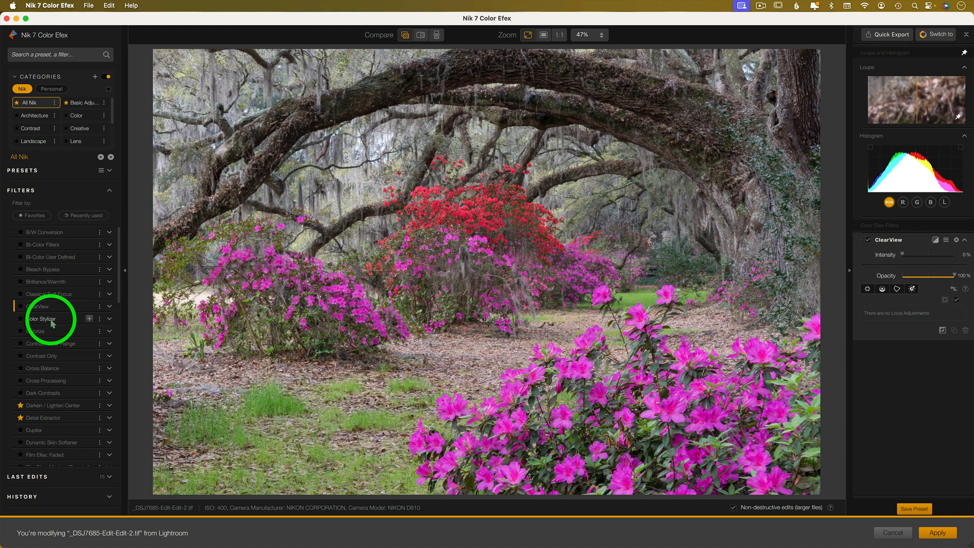
# Step: Apply the Color Stylizer filter and stack the Contrast Only and Darken / Lighten Center filters on top of it
pyautogui.click(53, 324)
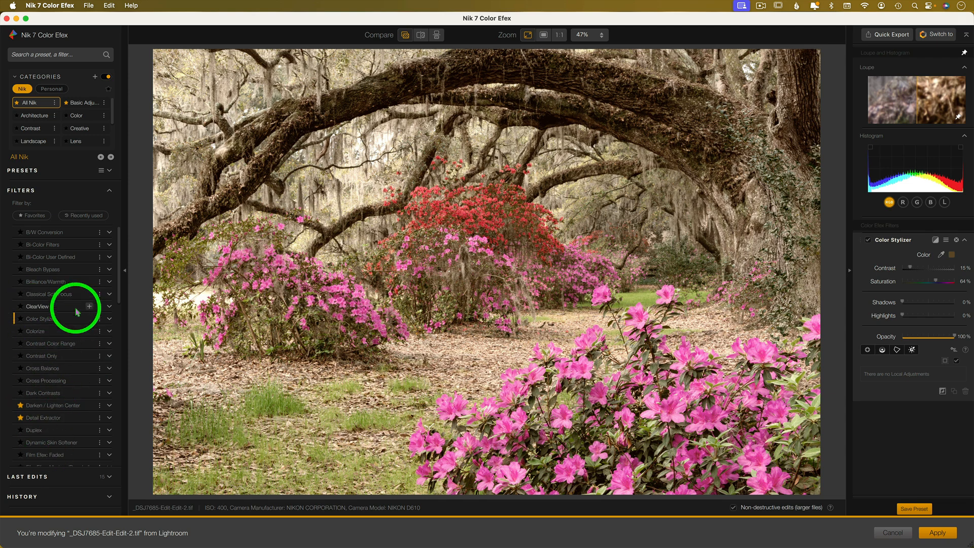
pyautogui.click(90, 356)
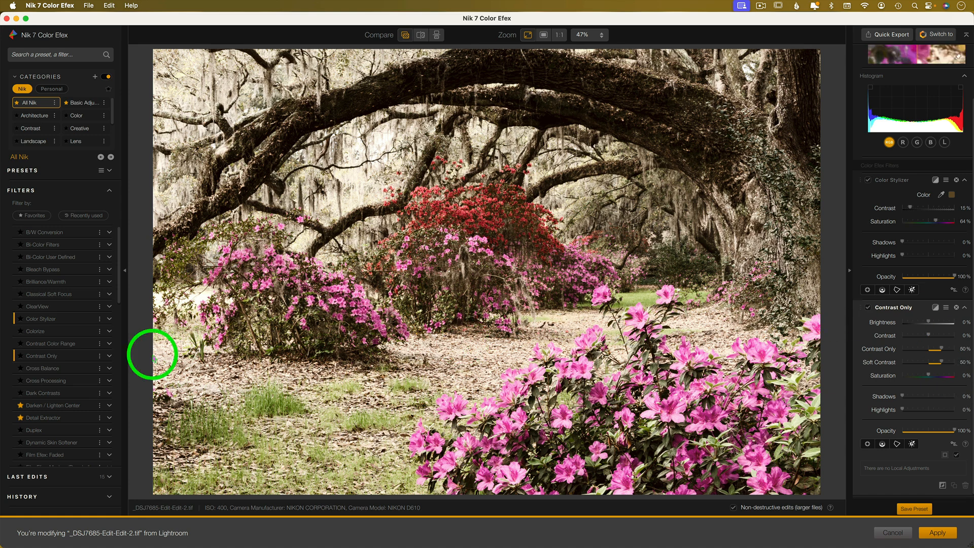
pyautogui.scroll(-3, 71, 358)
pyautogui.scroll(-1, 71, 361)
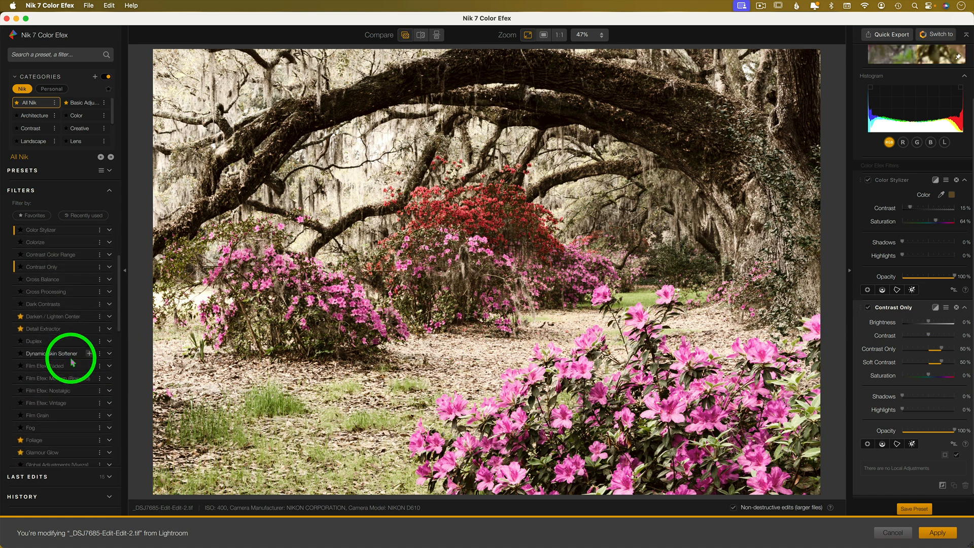
pyautogui.click(90, 317)
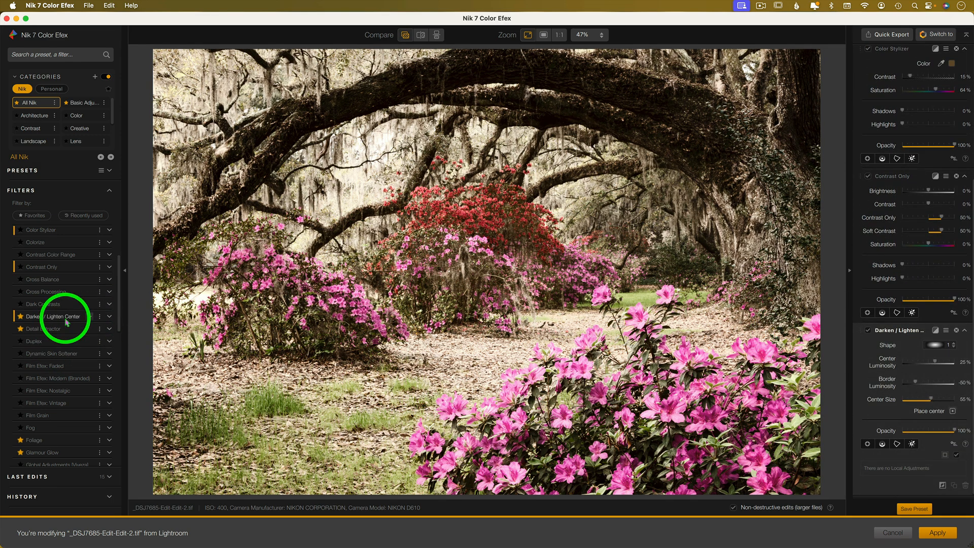
# Step: Remove the Darken / Lighten Center and Contrast Only filters from the stack
pyautogui.scroll(4, 67, 322)
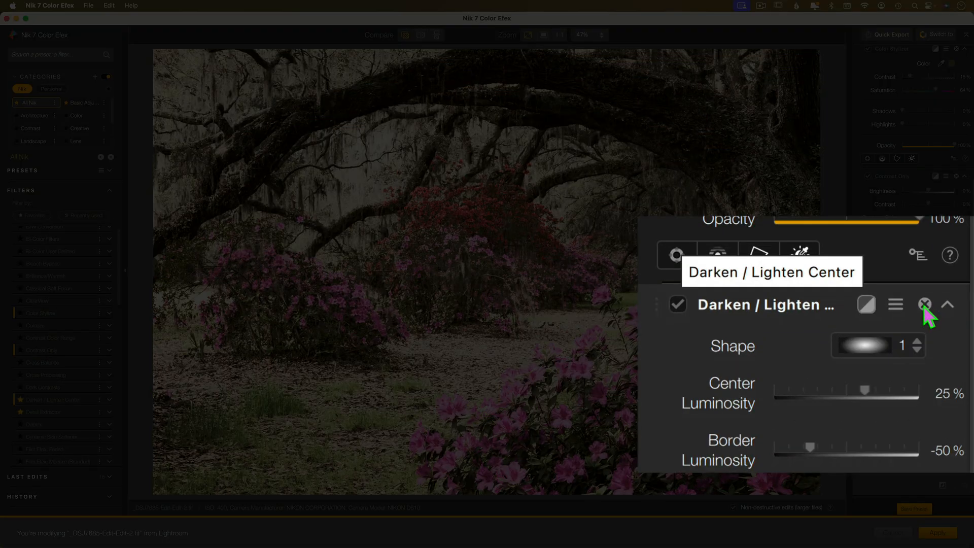
pyautogui.click(925, 304)
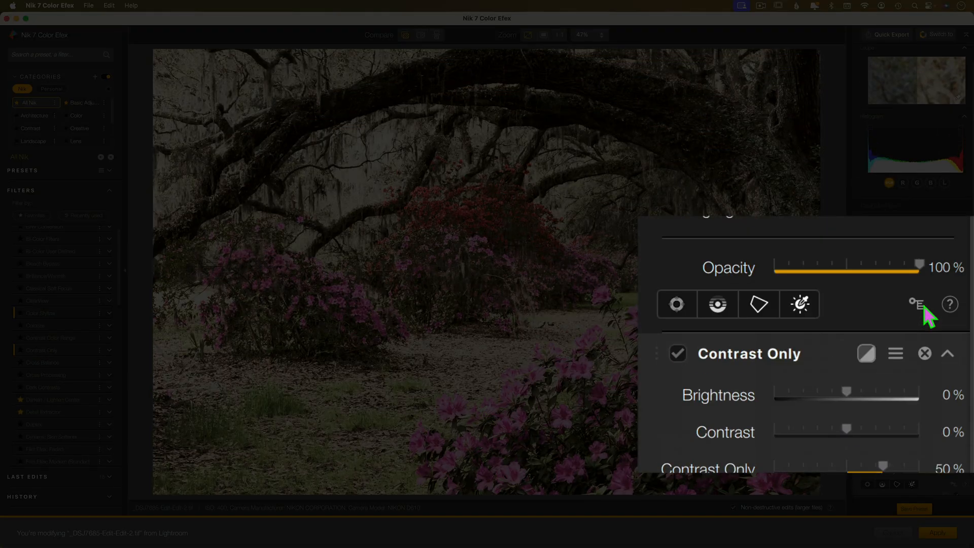
pyautogui.click(957, 349)
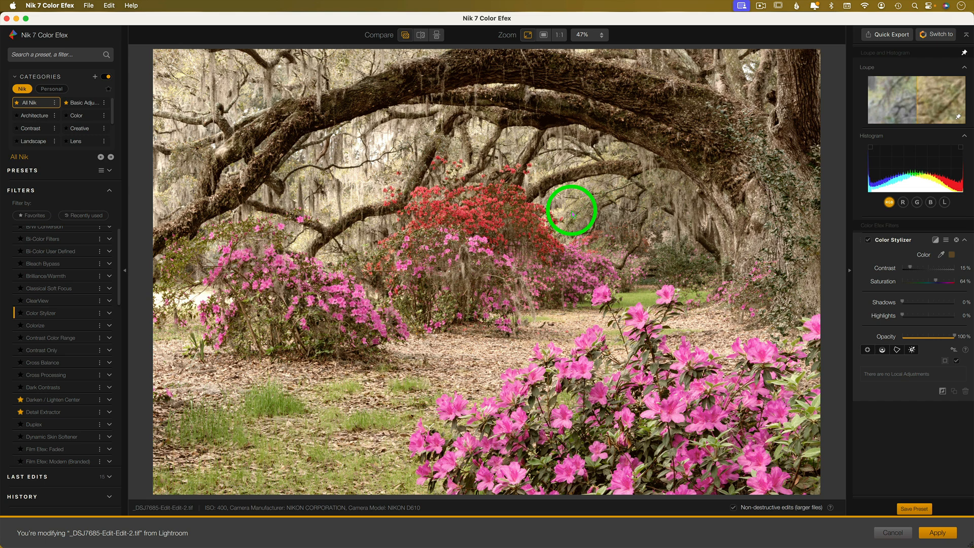
# Step: Try the Fog filter on the photo in place of the current filter
pyautogui.scroll(-10, 71, 352)
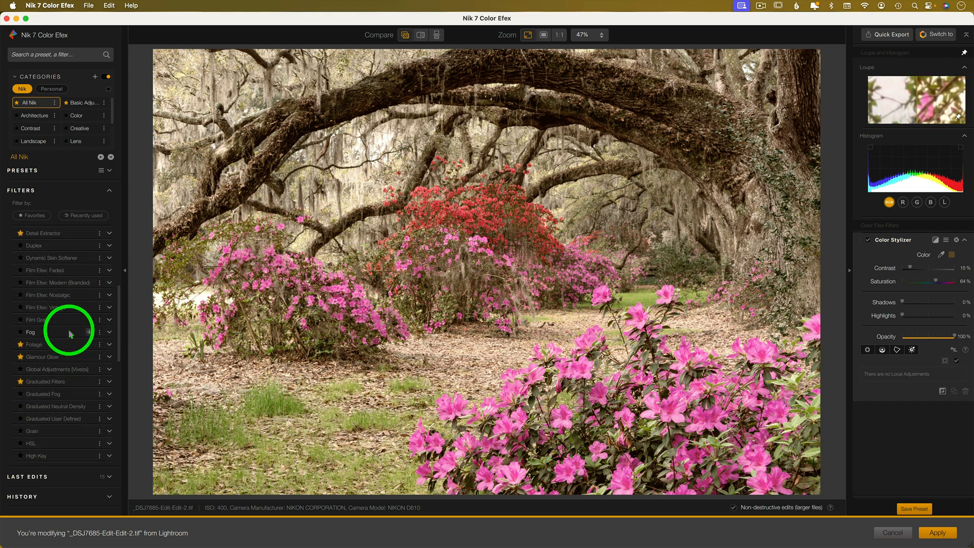
pyautogui.click(71, 332)
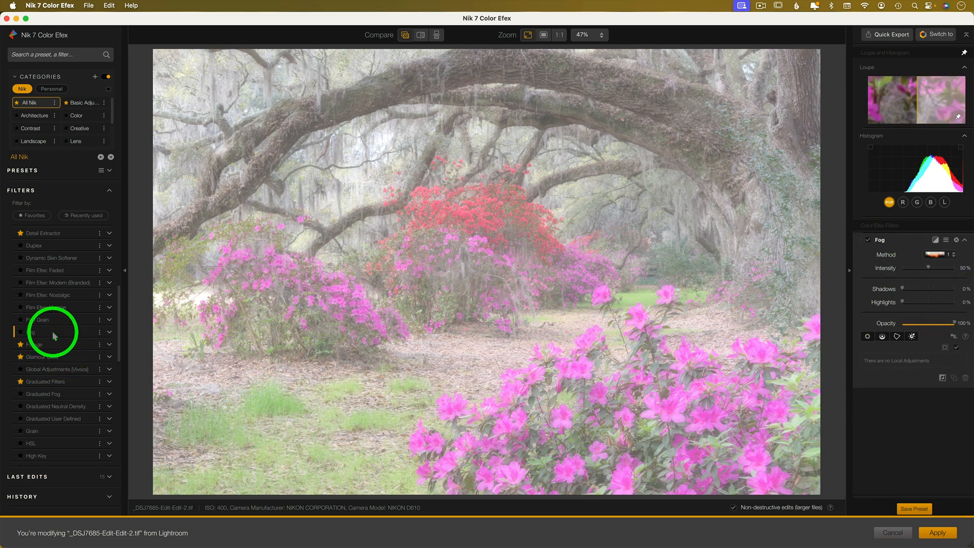
pyautogui.scroll(-4, 73, 332)
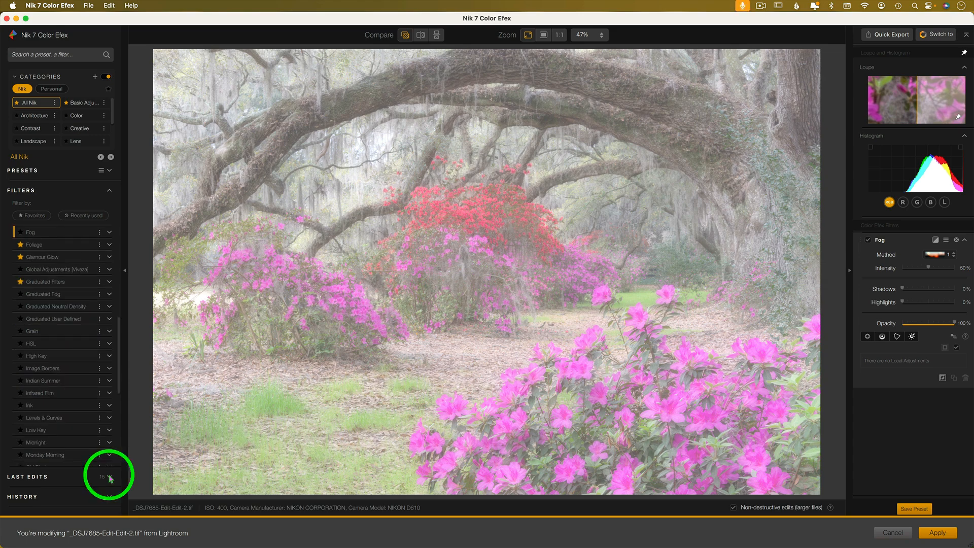
# Step: Browse the thumbnails of the last edits from newest to oldest and back, and close the list
pyautogui.click(110, 478)
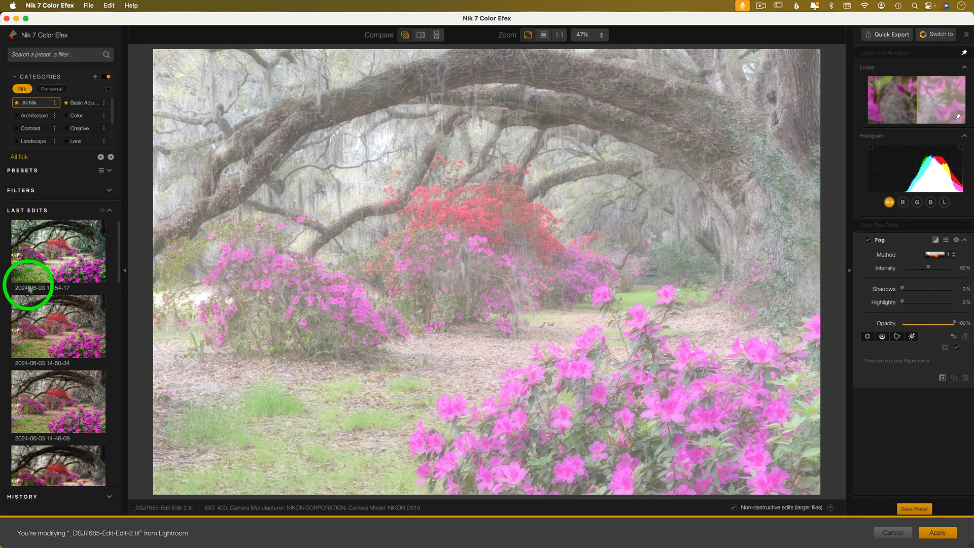
pyautogui.scroll(-3, 50, 322)
pyautogui.scroll(-5, 50, 323)
pyautogui.scroll(-10, 50, 324)
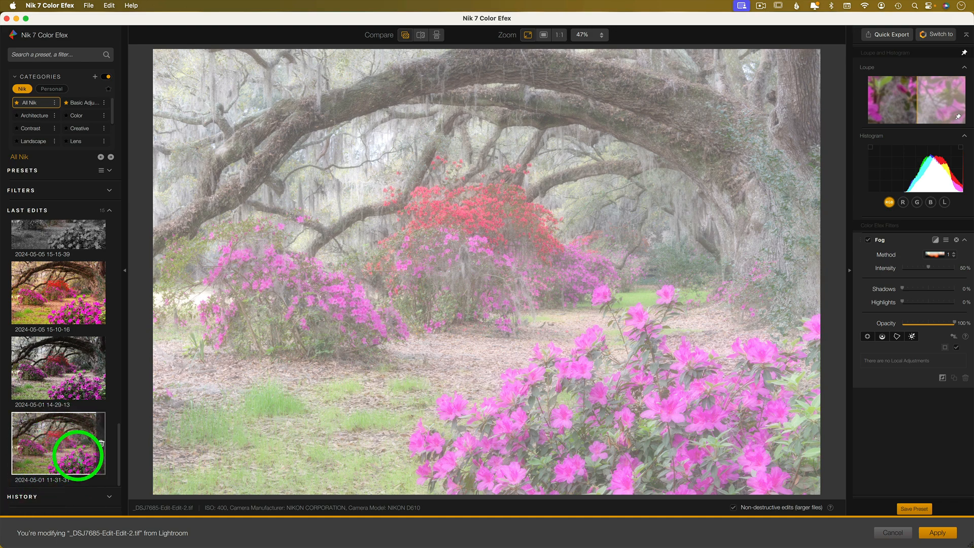
pyautogui.scroll(6, 76, 447)
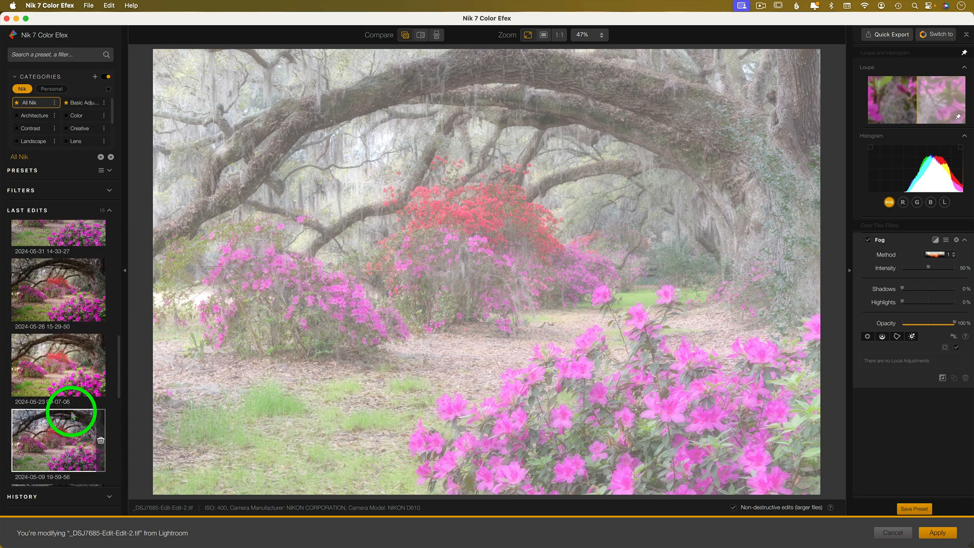
pyautogui.scroll(5, 64, 323)
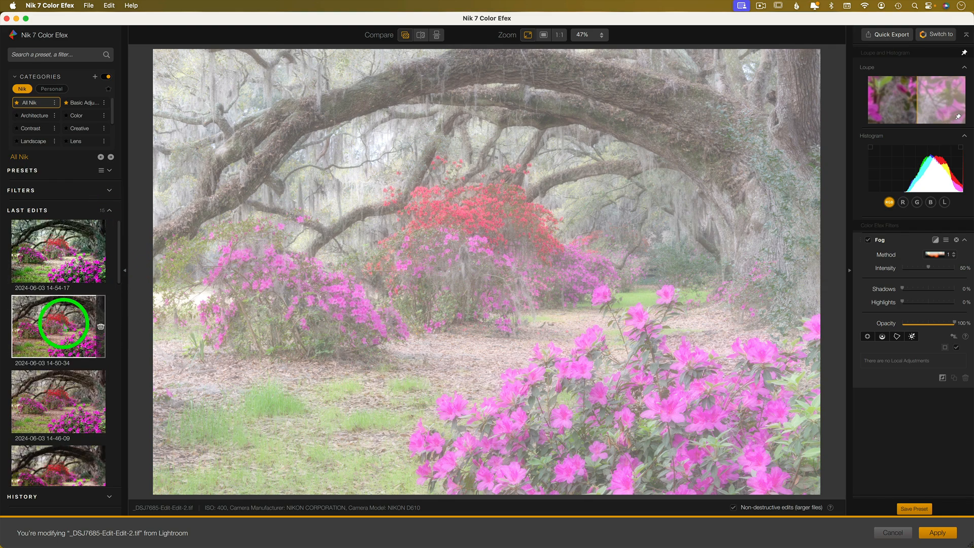
pyautogui.scroll(-2, 64, 323)
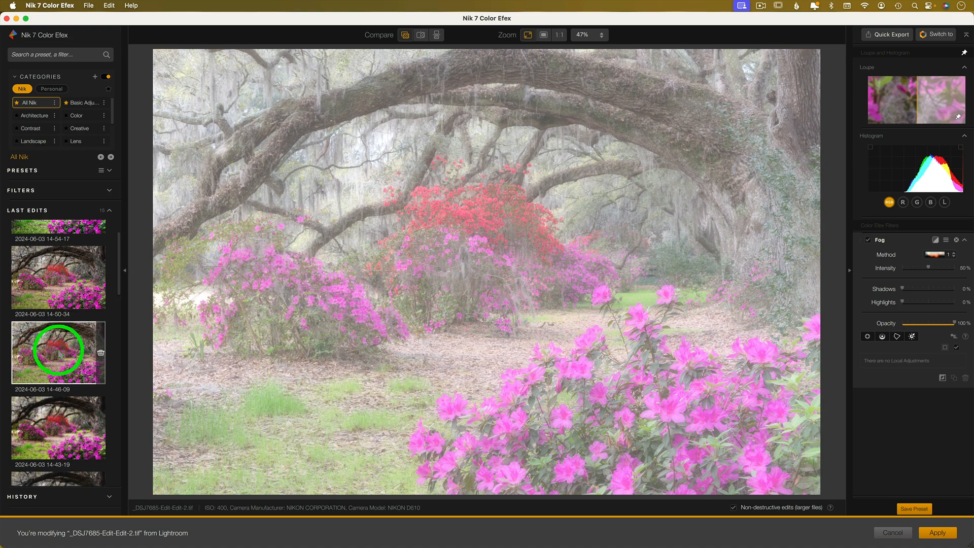
pyautogui.click(111, 213)
# Step: Apply the Tonal Contrast filter to the photo and stack White Balance [Viveza] on top of it
pyautogui.click(71, 399)
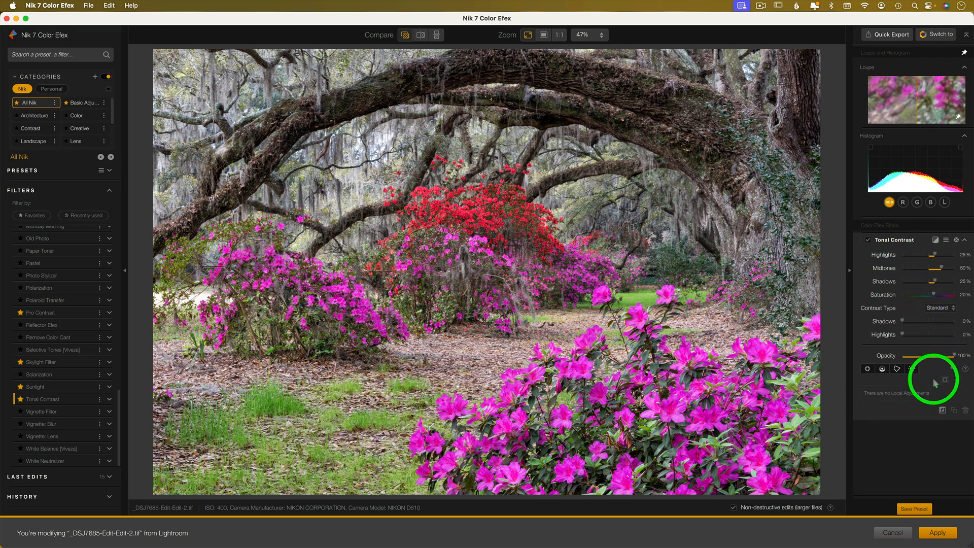
pyautogui.moveTo(52, 413)
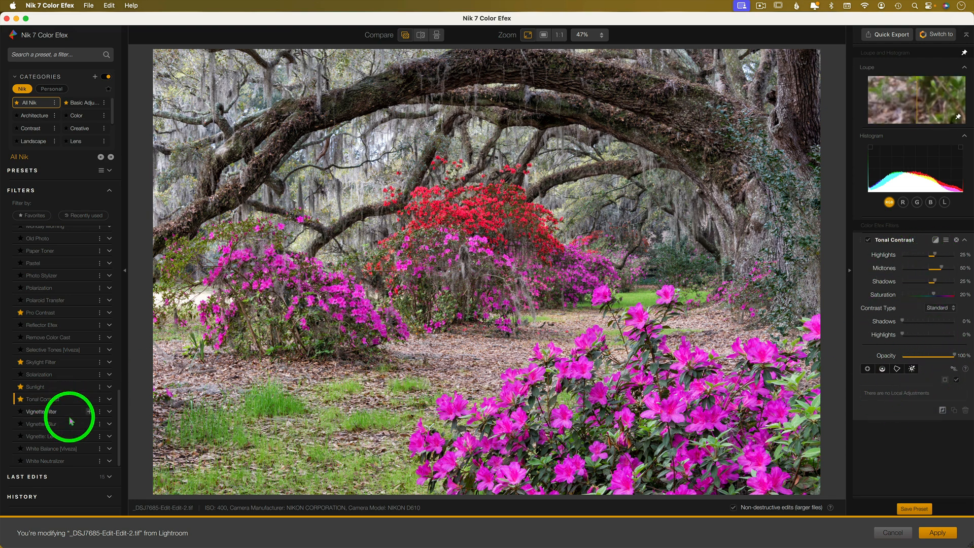
pyautogui.click(89, 449)
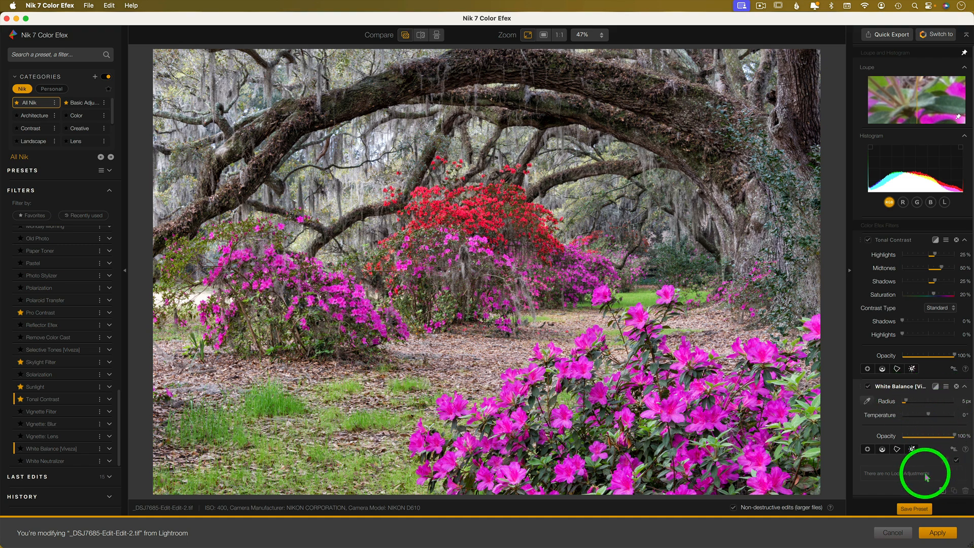
# Step: Try Tonal Contrast's Shadows protection at 100% and Highlights protection at 89%, and return both to 0%
pyautogui.scroll(-1, 926, 328)
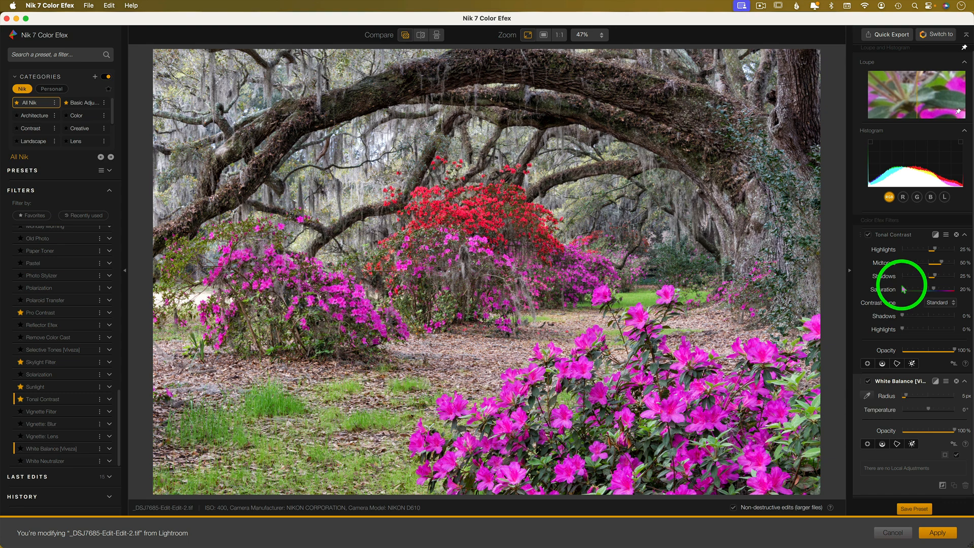
pyautogui.click(953, 303)
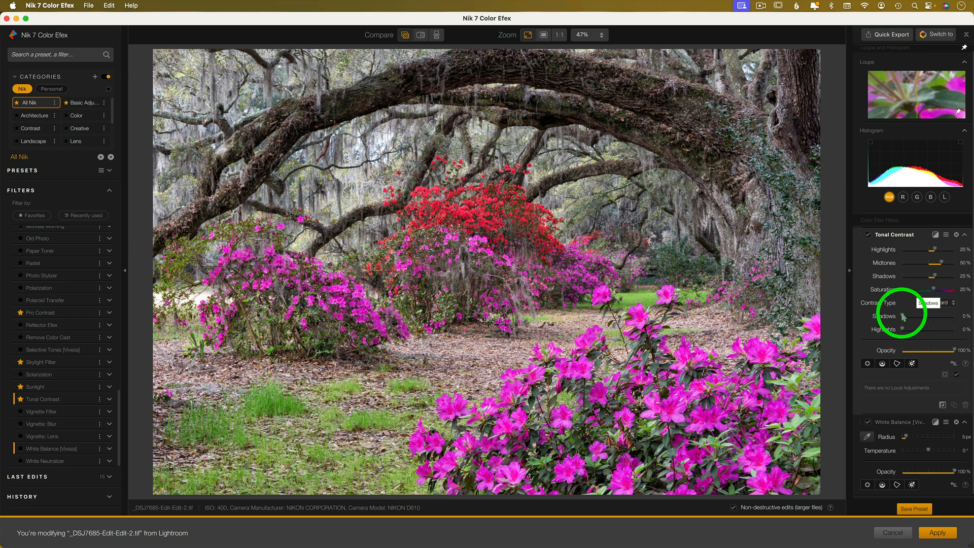
pyautogui.moveTo(908, 317); pyautogui.dragTo(947, 321)
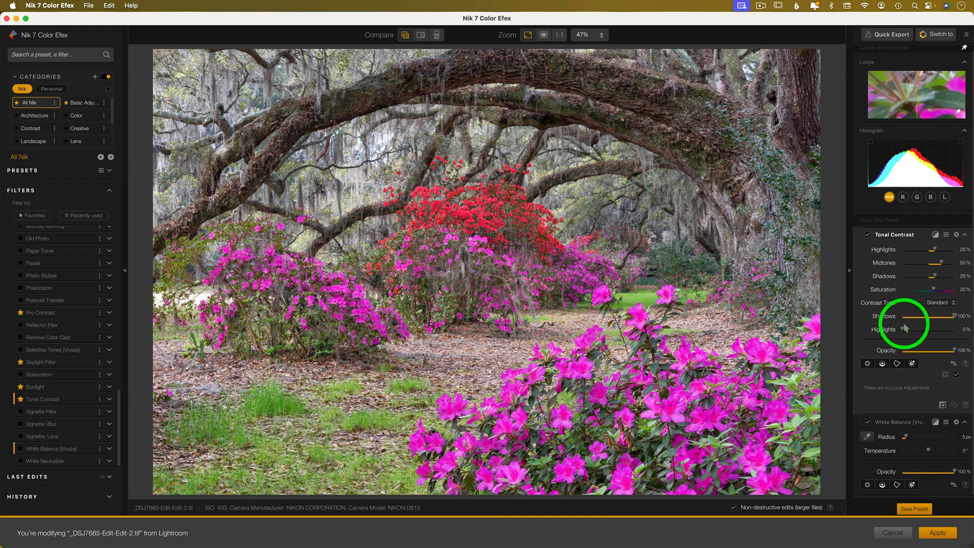
pyautogui.moveTo(903, 331); pyautogui.dragTo(965, 333)
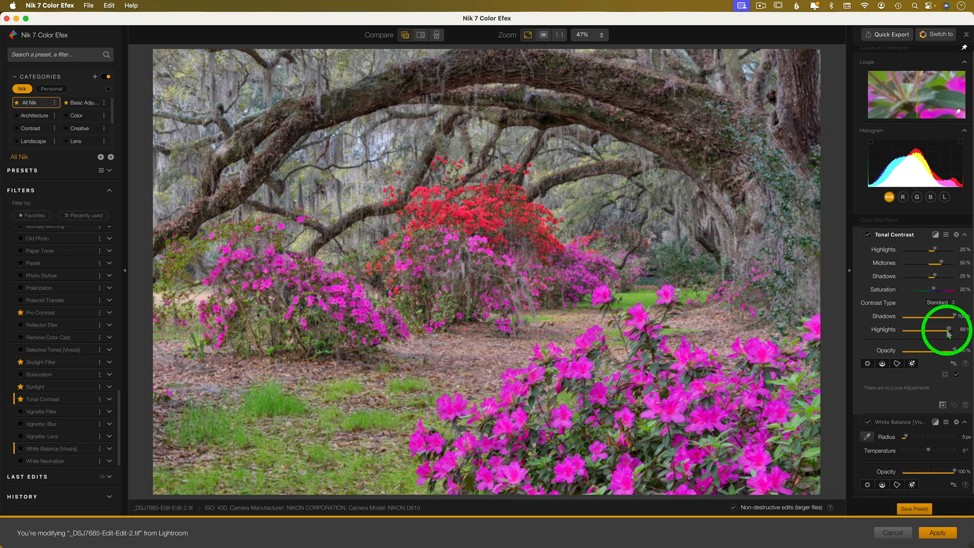
pyautogui.moveTo(948, 331); pyautogui.dragTo(902, 330)
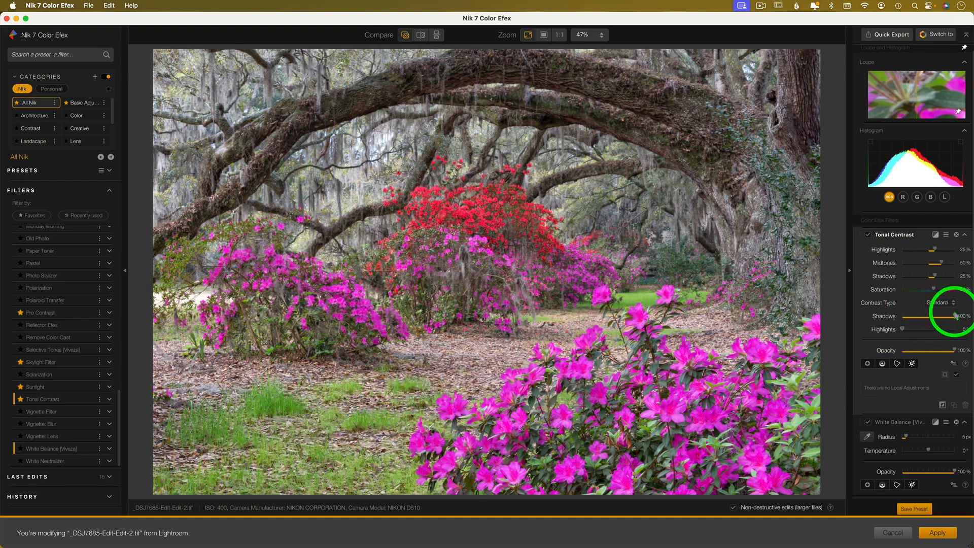
pyautogui.moveTo(955, 317); pyautogui.dragTo(902, 318)
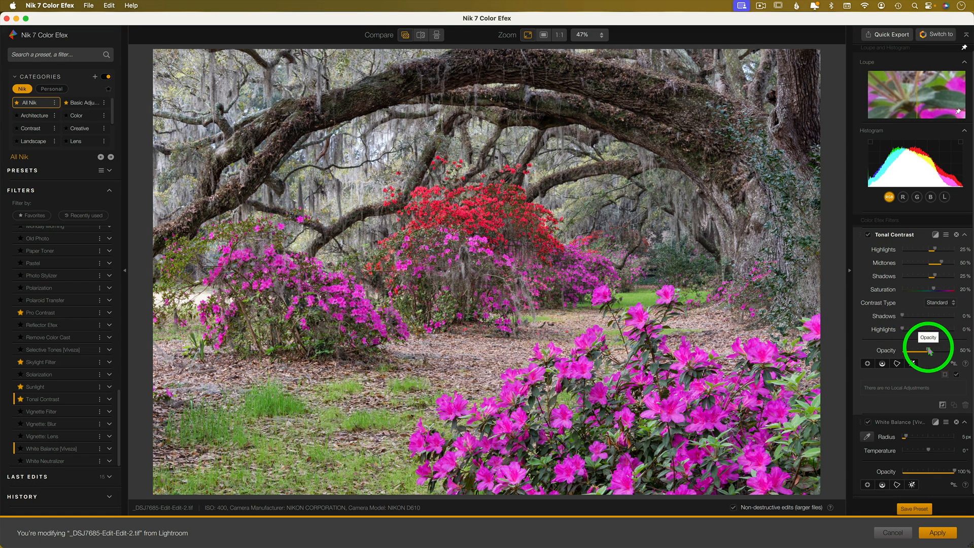
# Step: Try the Tonal Contrast filter at 50% and 29% opacity, and reset its opacity to 100%
pyautogui.moveTo(929, 350); pyautogui.dragTo(917, 351)
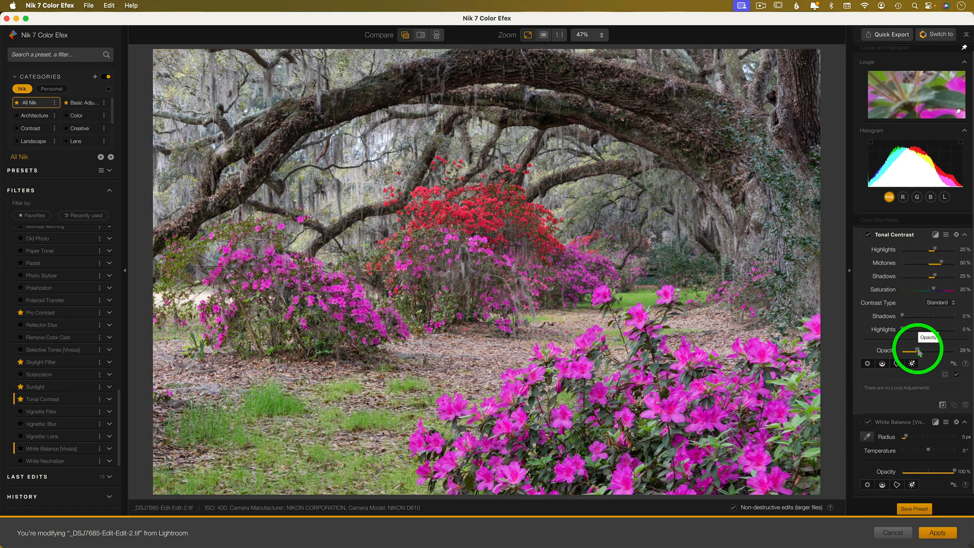
pyautogui.doubleClick(919, 351)
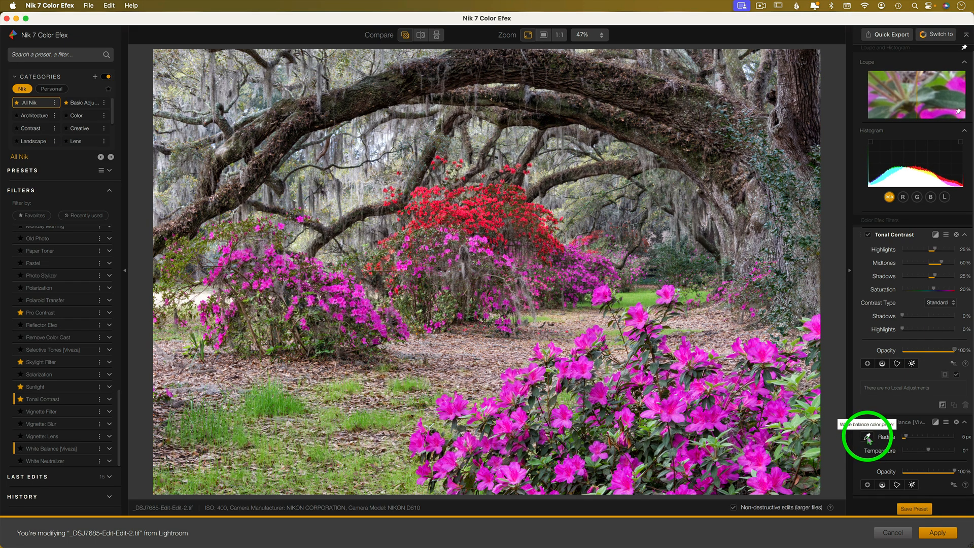
# Step: Remove the White Balance [Viveza] filter and stack the Skylight Filter on top of Tonal Contrast instead
pyautogui.click(867, 437)
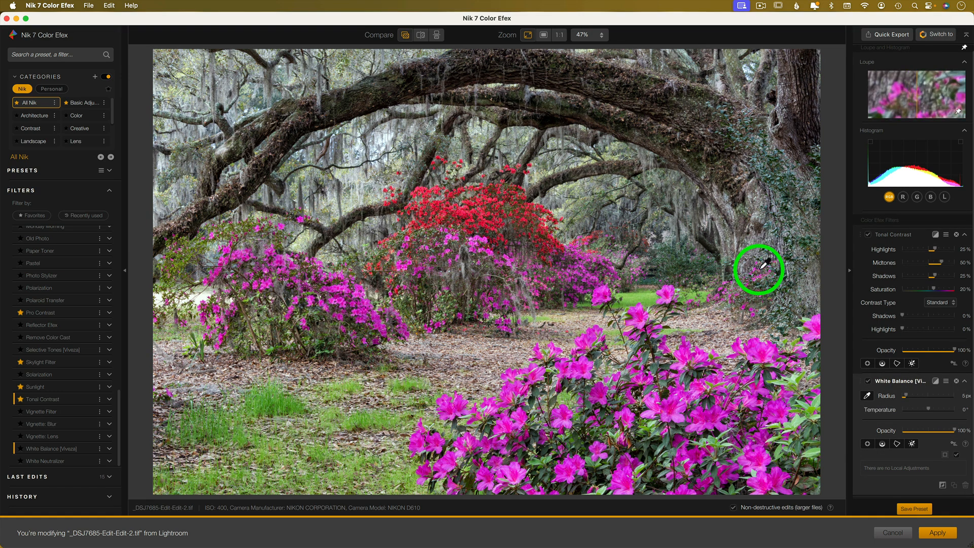
pyautogui.click(956, 381)
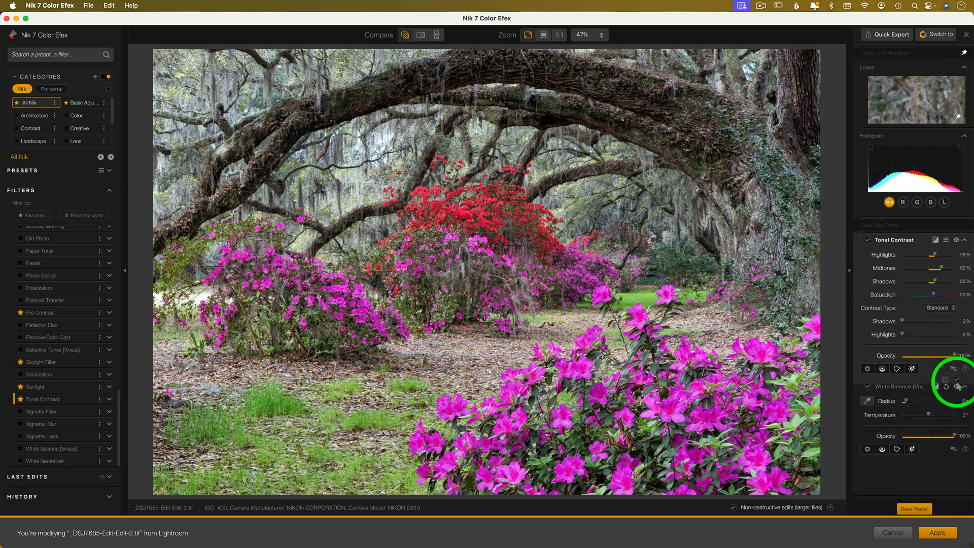
pyautogui.click(90, 362)
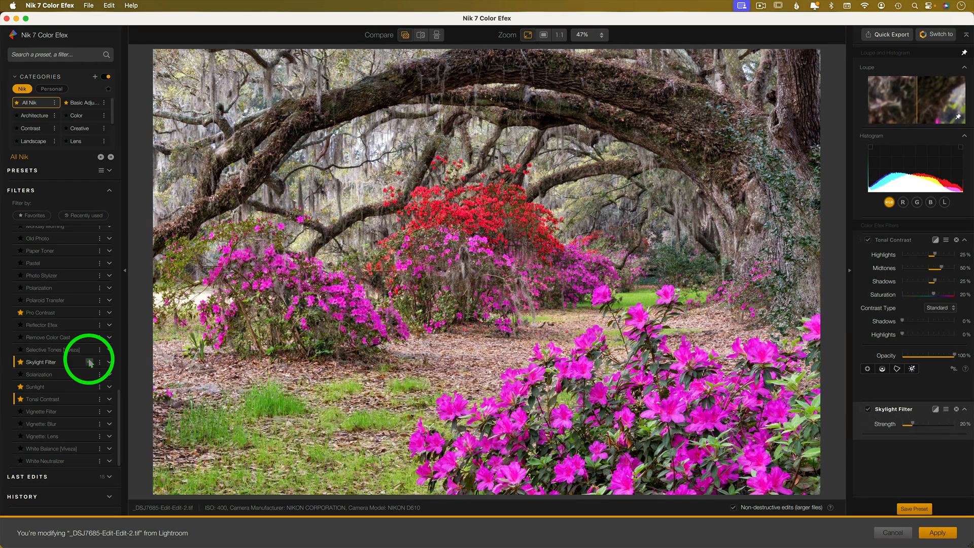
# Step: Try a higher Skylight Filter strength and reset the filter to its default settings
pyautogui.moveTo(912, 401)
pyautogui.mouseDown()
pyautogui.moveTo(949, 401)
pyautogui.moveTo(921, 402)
pyautogui.mouseUp()
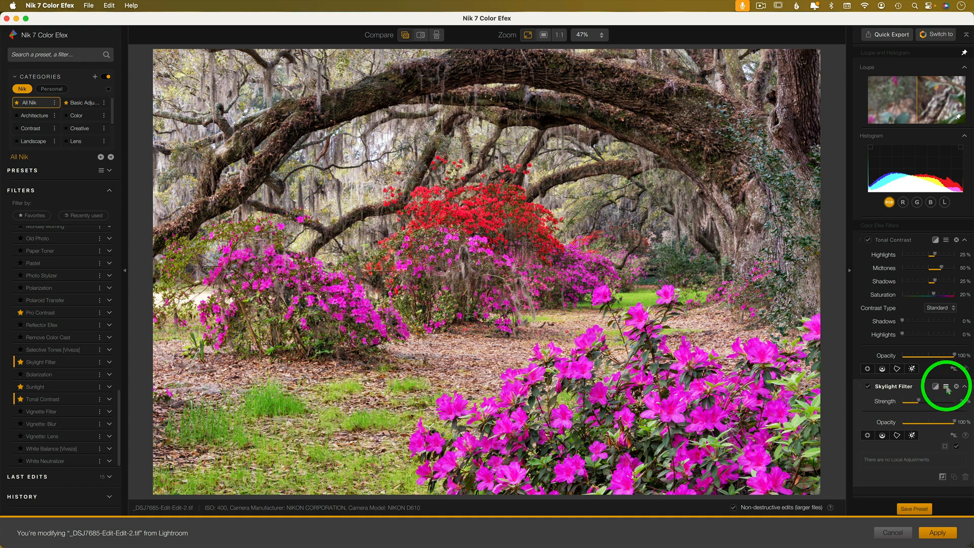
pyautogui.click(946, 388)
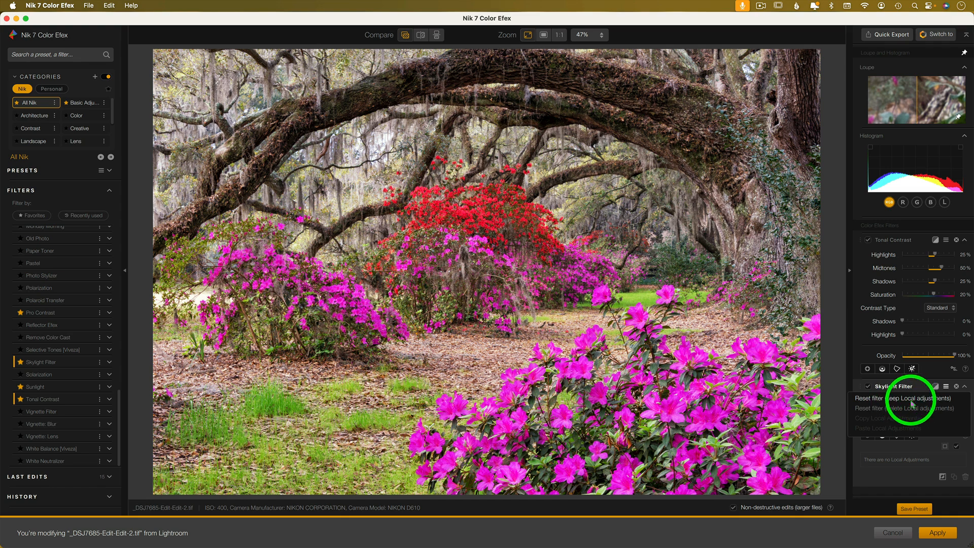
pyautogui.click(907, 413)
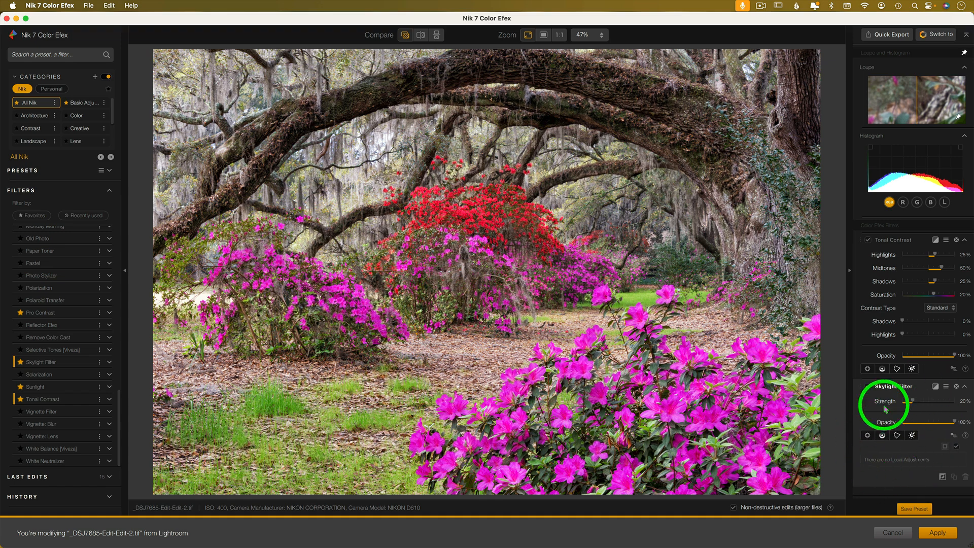
# Step: Stack the B/W Conversion filter on top of the Skylight Filter
pyautogui.scroll(10, 66, 327)
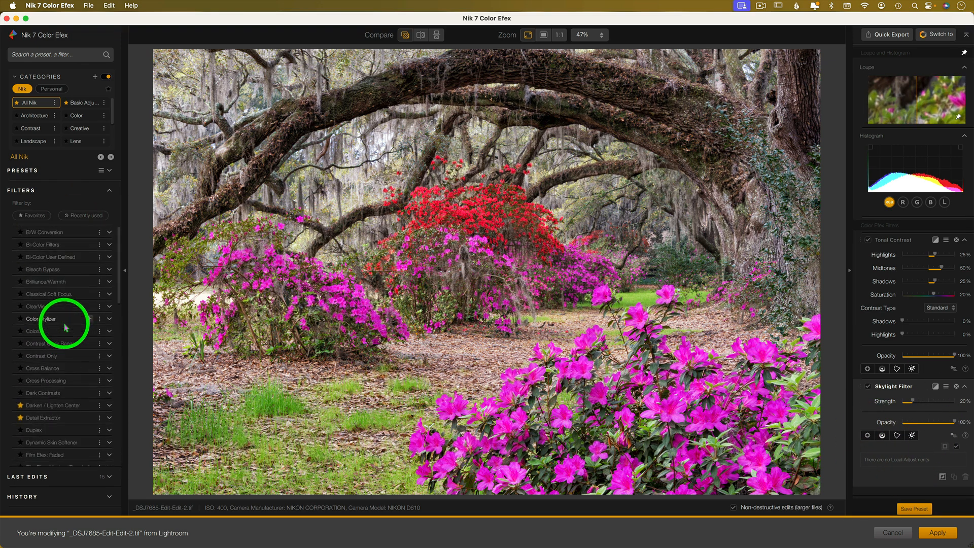
pyautogui.click(89, 233)
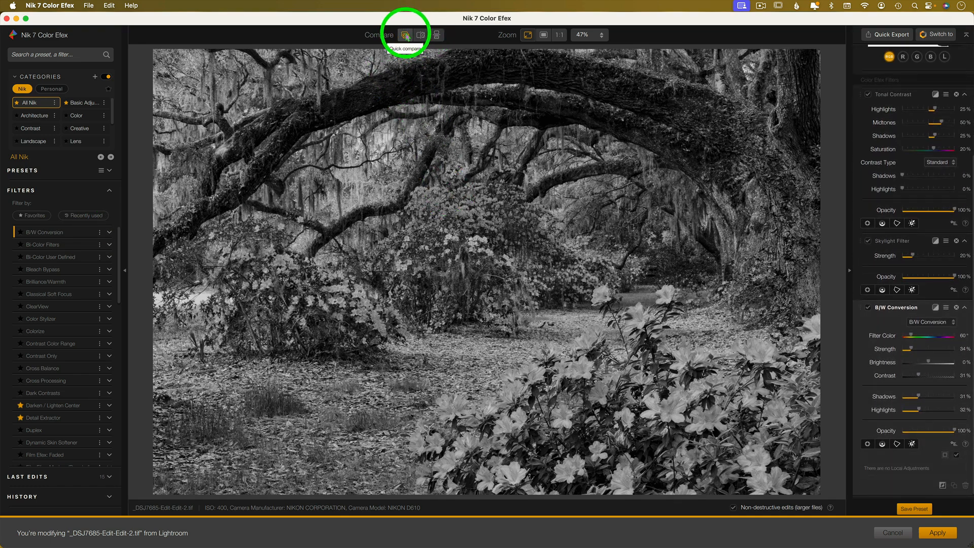
# Step: Compare the original and edited photo with quick compare, split compare and side-by-side compare
pyautogui.click(407, 36)
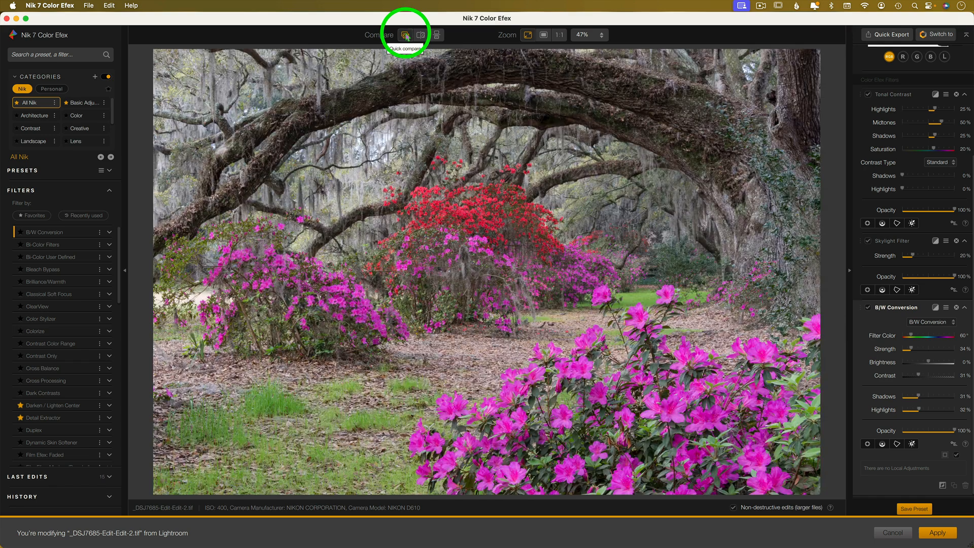
pyautogui.click(407, 37)
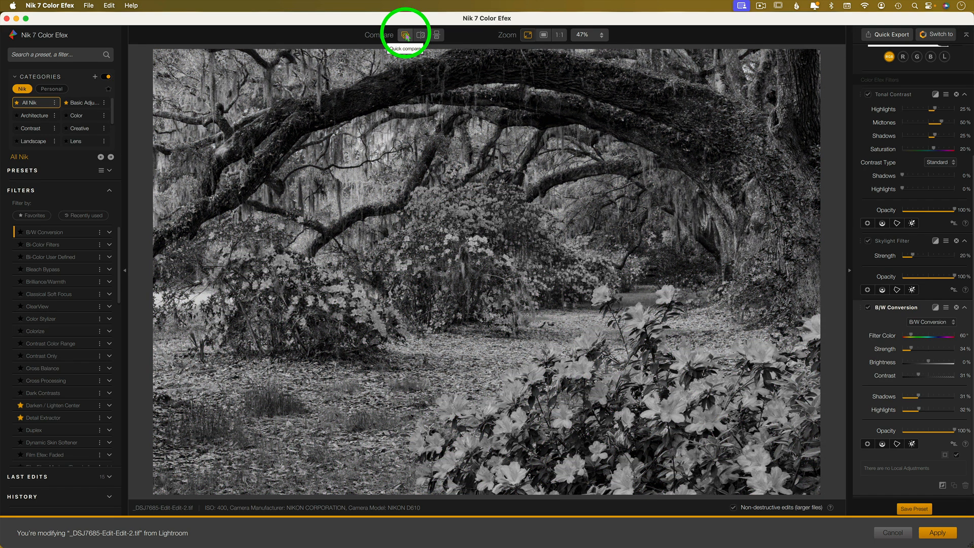
pyautogui.click(421, 35)
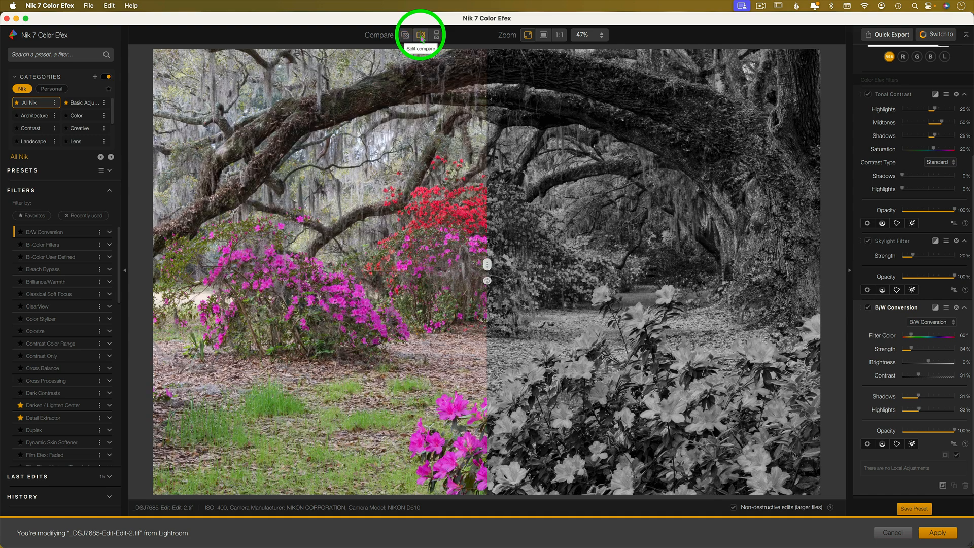
pyautogui.moveTo(487, 269); pyautogui.dragTo(488, 242)
pyautogui.click(472, 280)
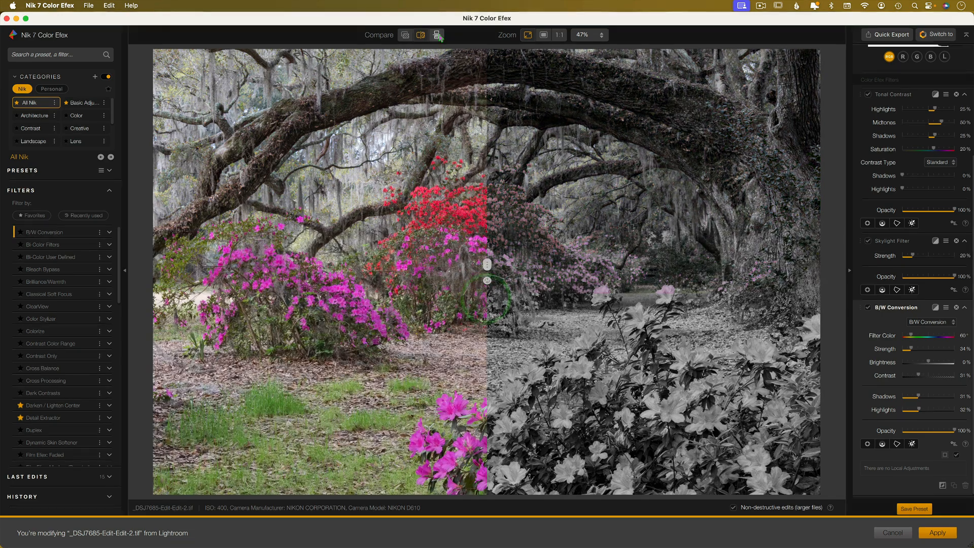
pyautogui.click(437, 35)
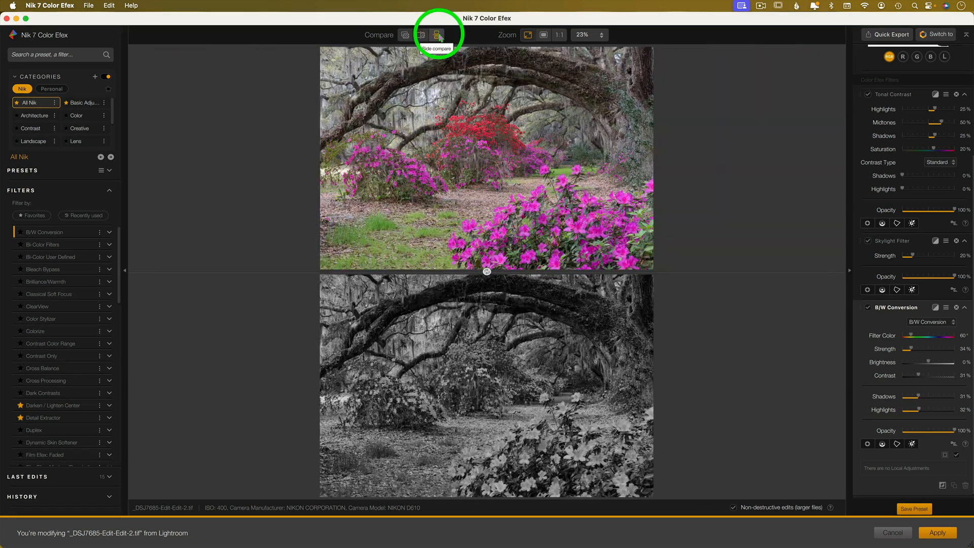
# Step: Leave side-by-side compare, inspect the photo at fill, 1:1 and 800% zoom, and return it to fit view
pyautogui.click(438, 36)
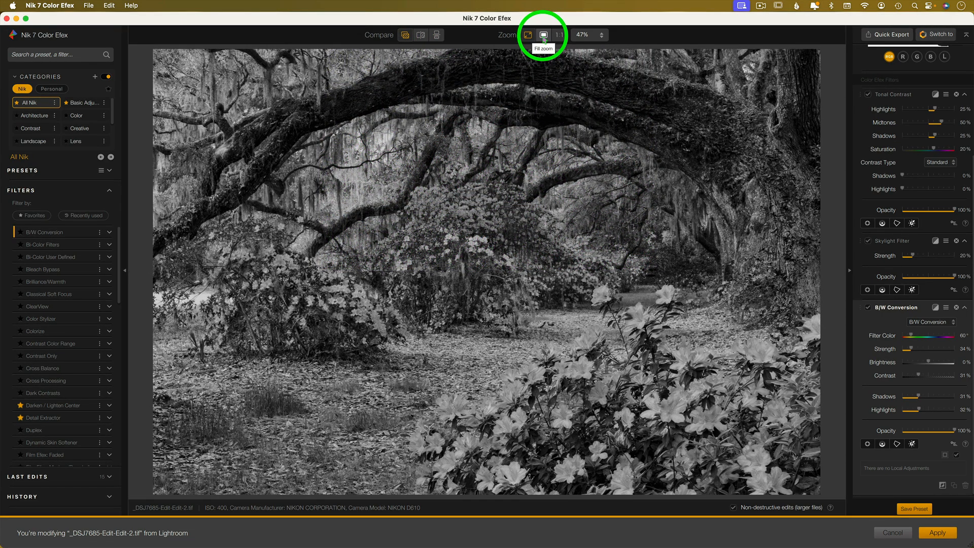
pyautogui.click(543, 36)
pyautogui.click(560, 37)
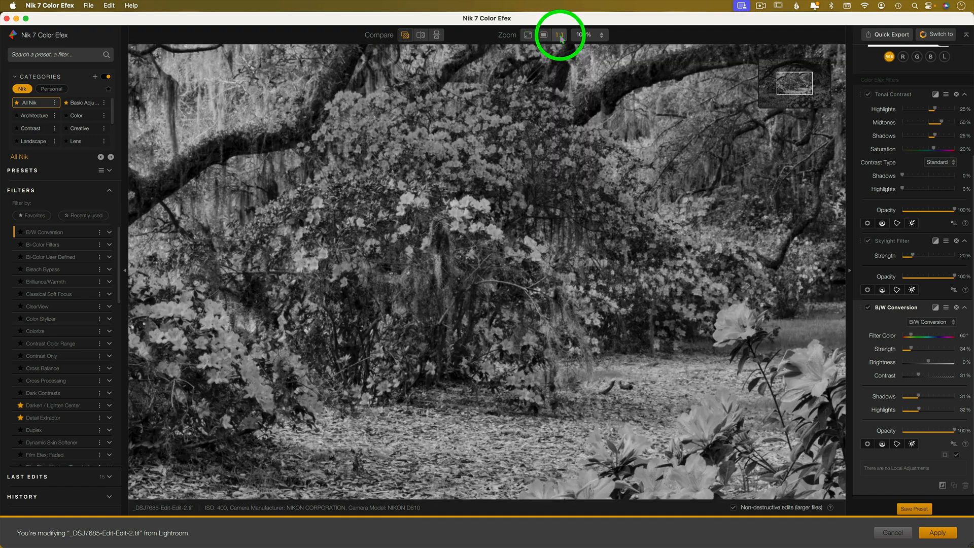
pyautogui.click(602, 38)
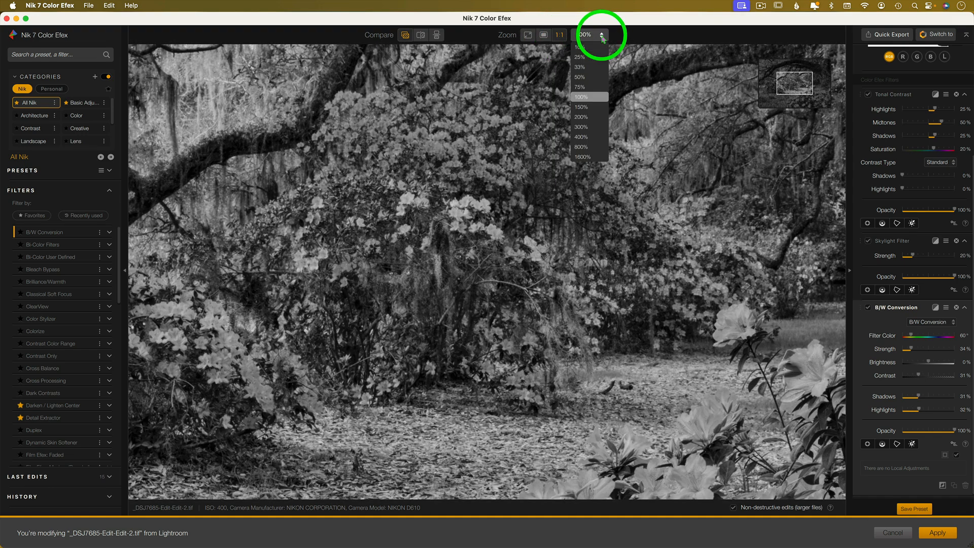
pyautogui.click(582, 147)
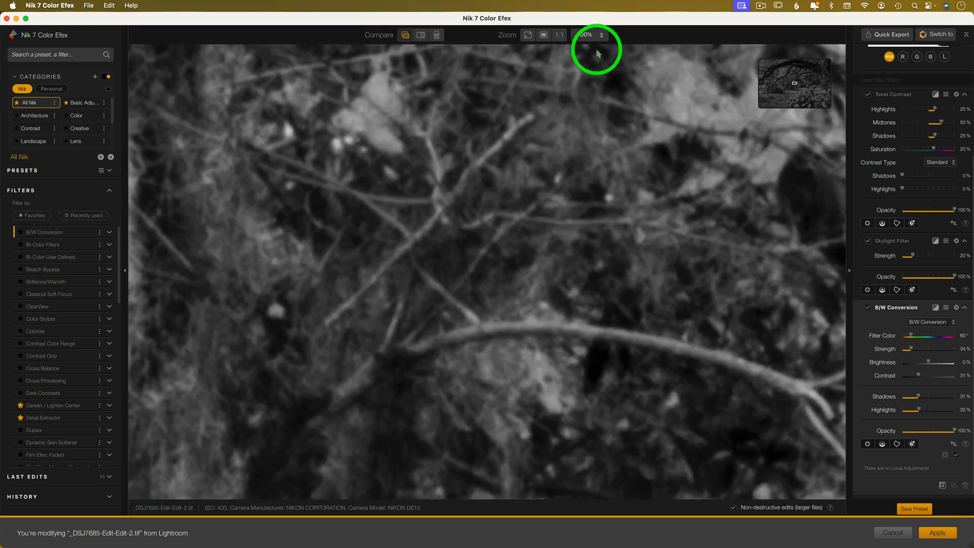
pyautogui.click(602, 34)
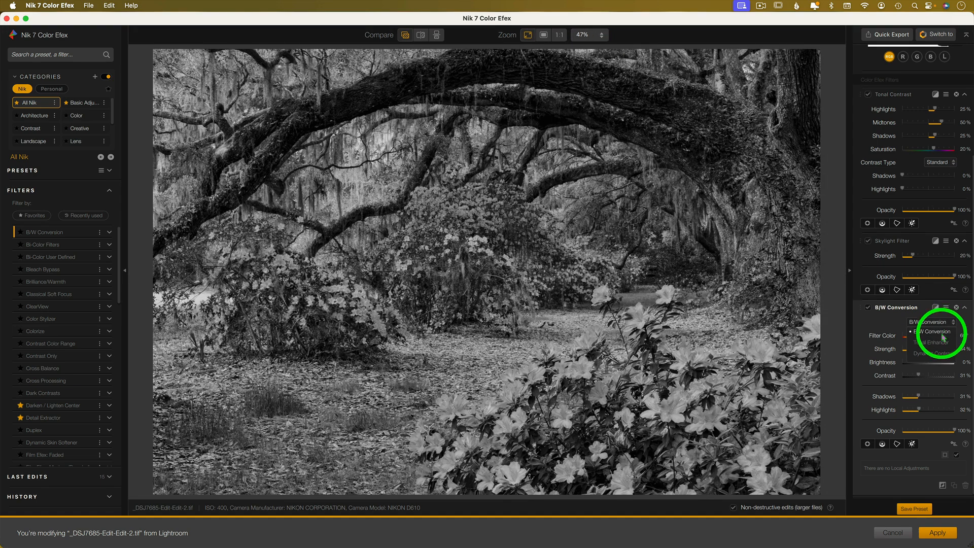
# Step: Preview the Tonal Enhancer and Dynamic Contrast methods of the B/W Conversion filter, keeping the B/W Conversion method
pyautogui.click(942, 344)
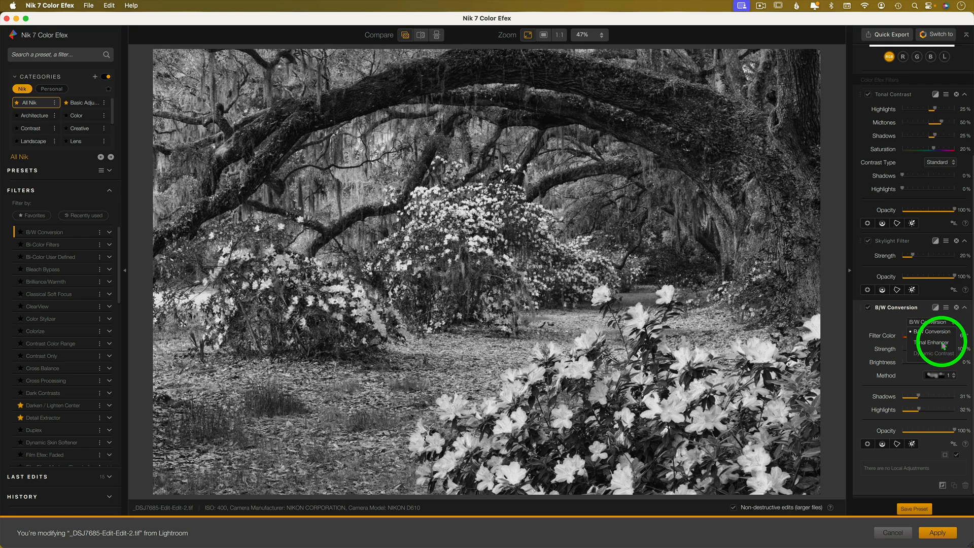
pyautogui.click(943, 354)
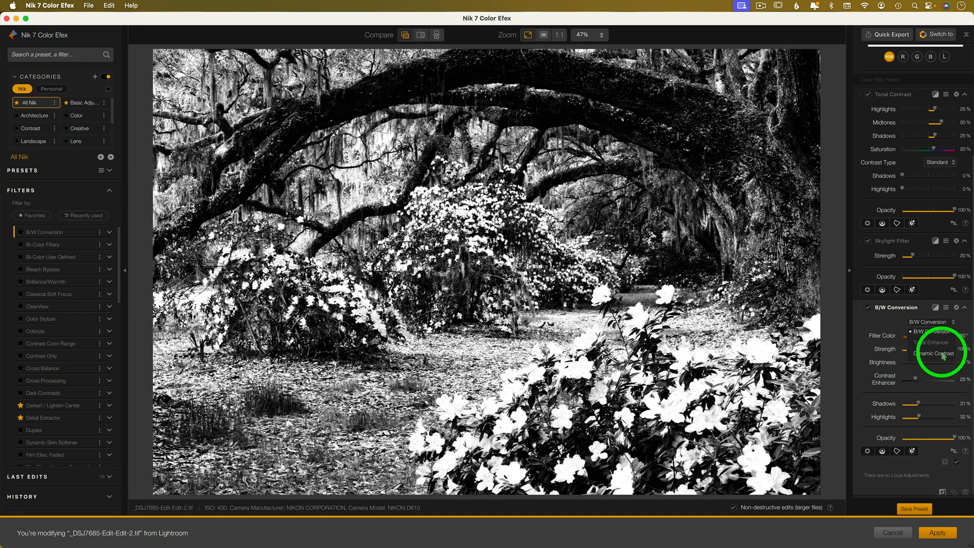
pyautogui.click(943, 355)
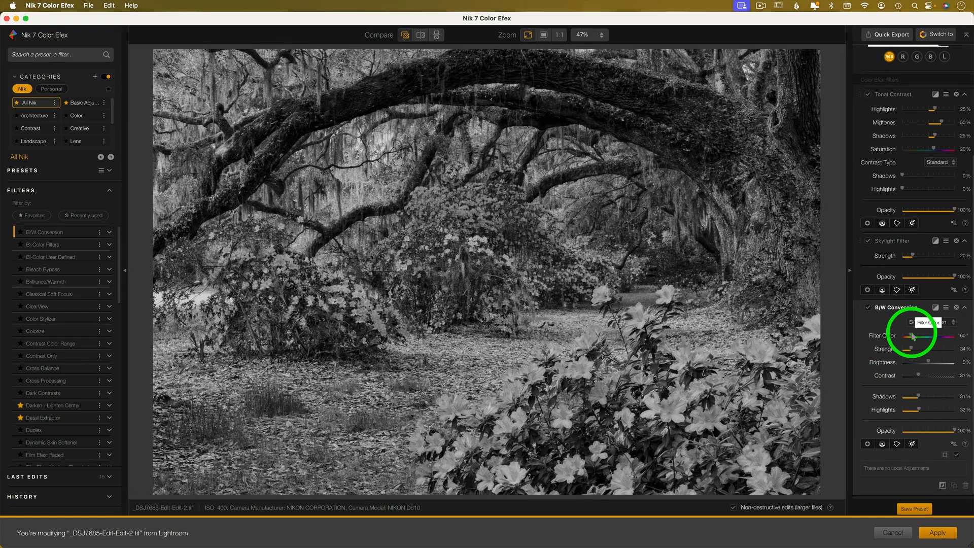
# Step: Set the B/W Conversion filter's Filter Color to 48° and Strength to 86%, try lower opacities, and restore Opacity to 100%
pyautogui.moveTo(919, 336)
pyautogui.mouseDown()
pyautogui.moveTo(954, 337)
pyautogui.moveTo(904, 337)
pyautogui.moveTo(956, 336)
pyautogui.moveTo(908, 335)
pyautogui.mouseUp()
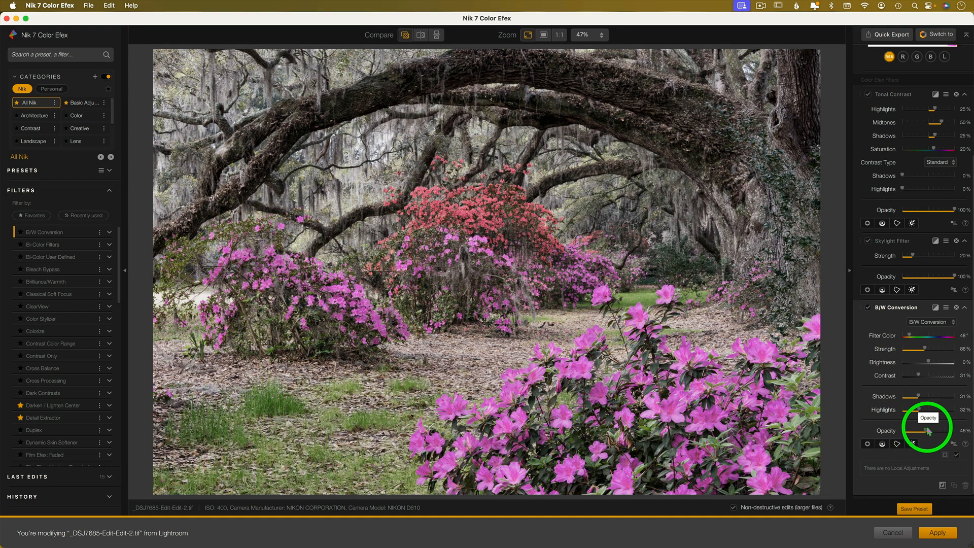
pyautogui.moveTo(928, 431); pyautogui.dragTo(945, 433)
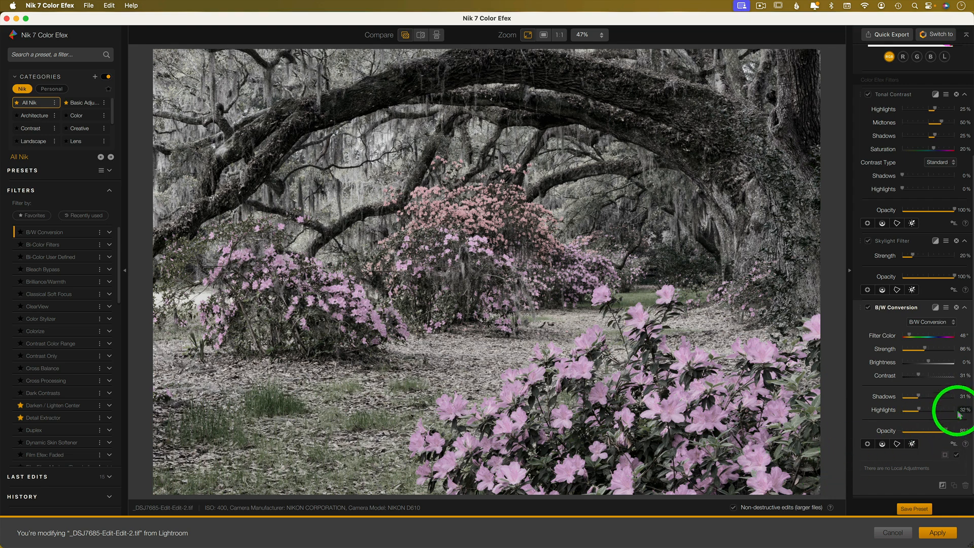
pyautogui.moveTo(946, 432); pyautogui.dragTo(956, 432)
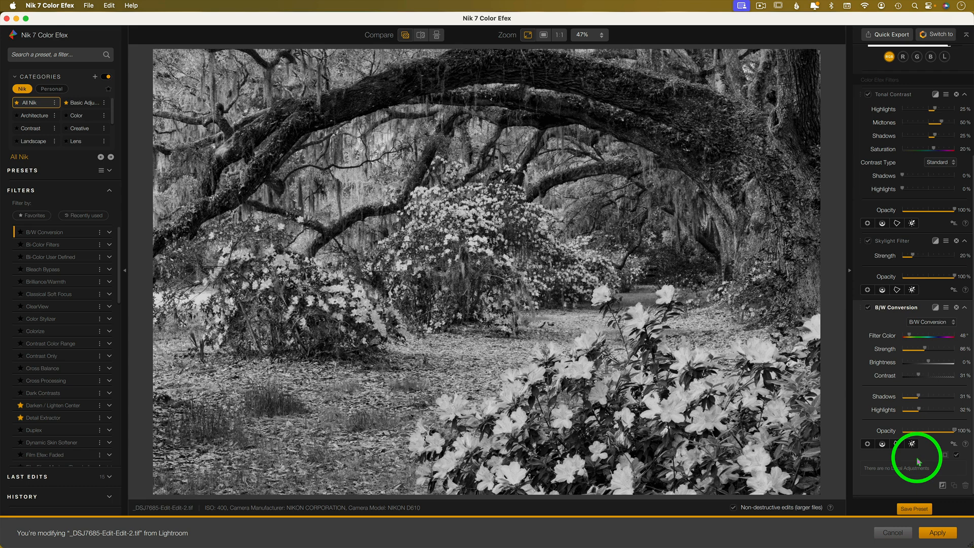
# Step: Place a control point for B/W Conversion on the foreground azaleas, enlarge its circle across most of the photo, and try its opacity
pyautogui.click(867, 444)
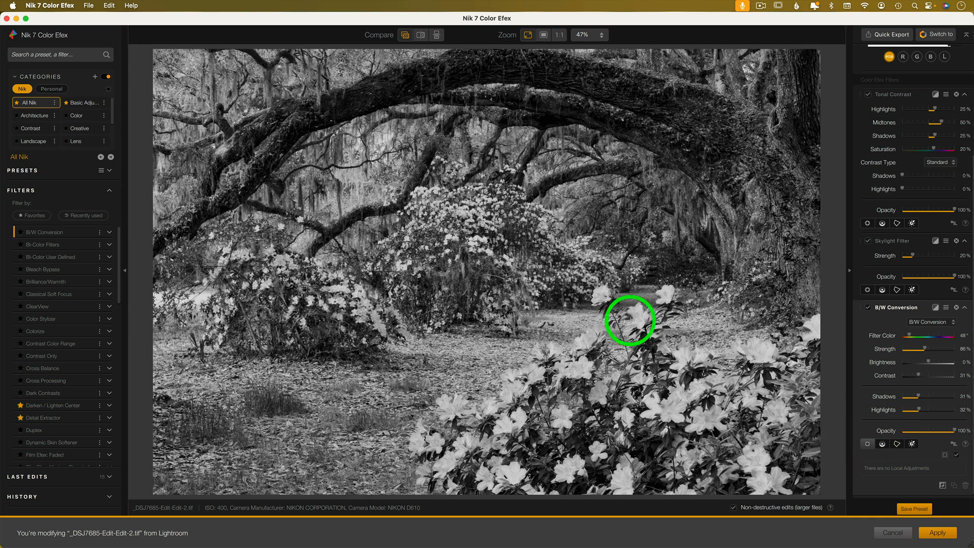
pyautogui.click(584, 340)
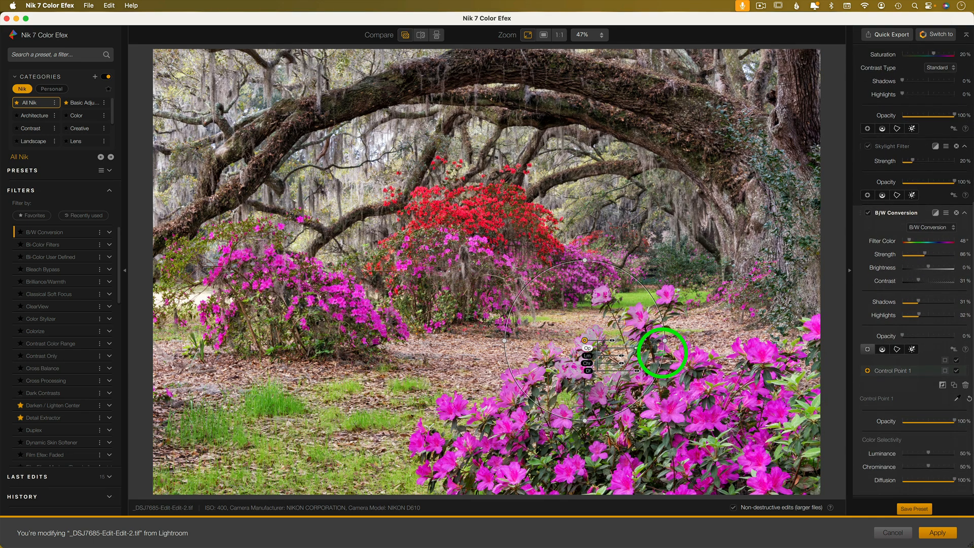
pyautogui.moveTo(662, 353); pyautogui.dragTo(805, 357)
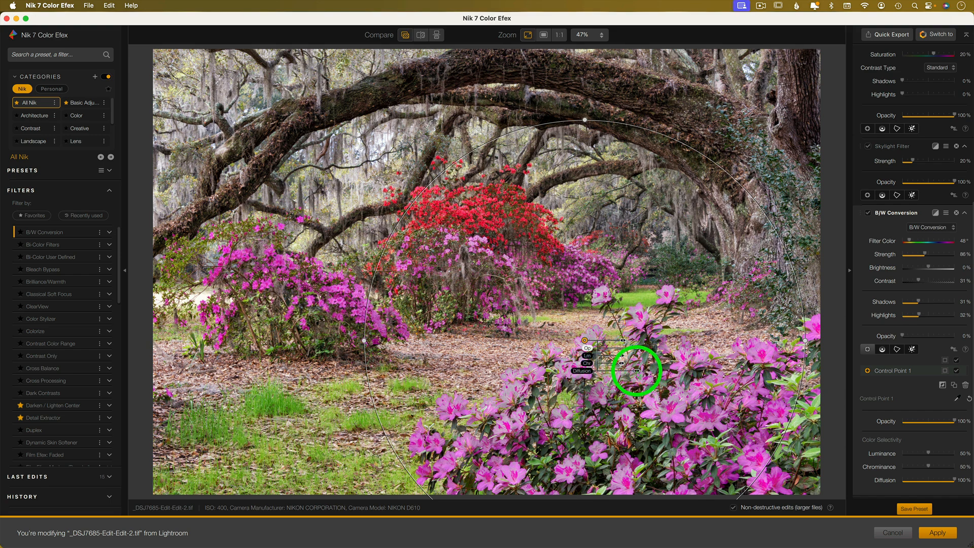
pyautogui.moveTo(637, 348); pyautogui.dragTo(591, 354)
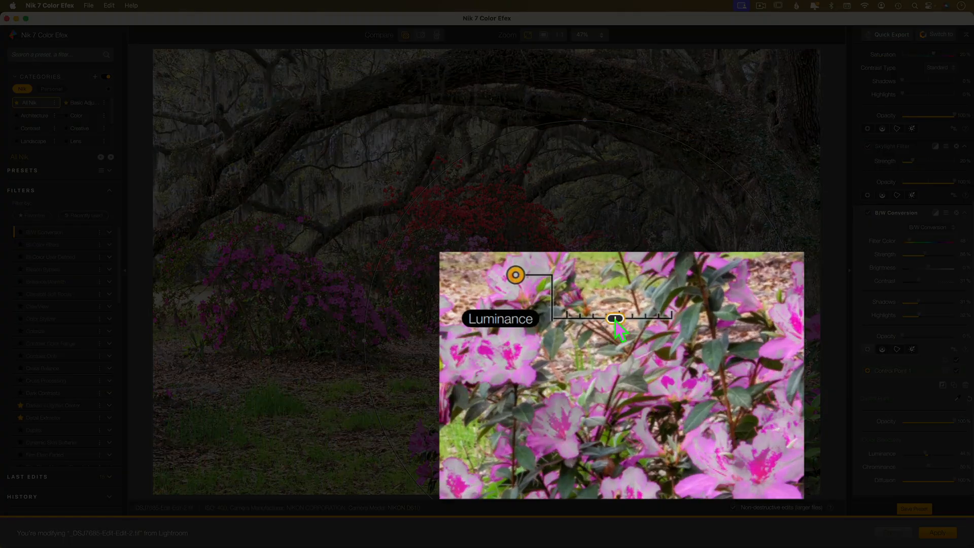
# Step: Set the control point's color selectivity to Luminance 75%, Chrominance 0% and Diffusion 30%
pyautogui.moveTo(615, 320); pyautogui.dragTo(659, 319)
pyautogui.moveTo(630, 355); pyautogui.dragTo(619, 355)
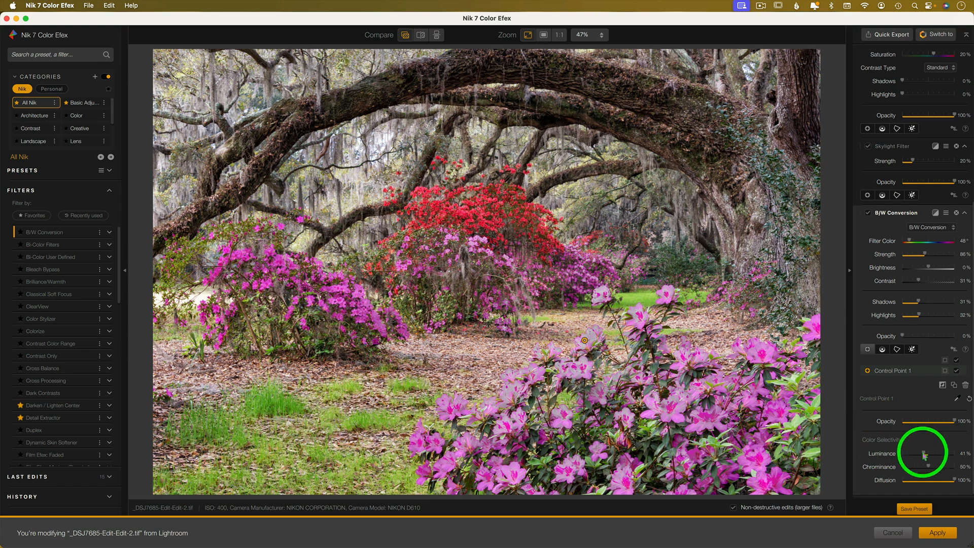
pyautogui.moveTo(924, 453); pyautogui.dragTo(943, 454)
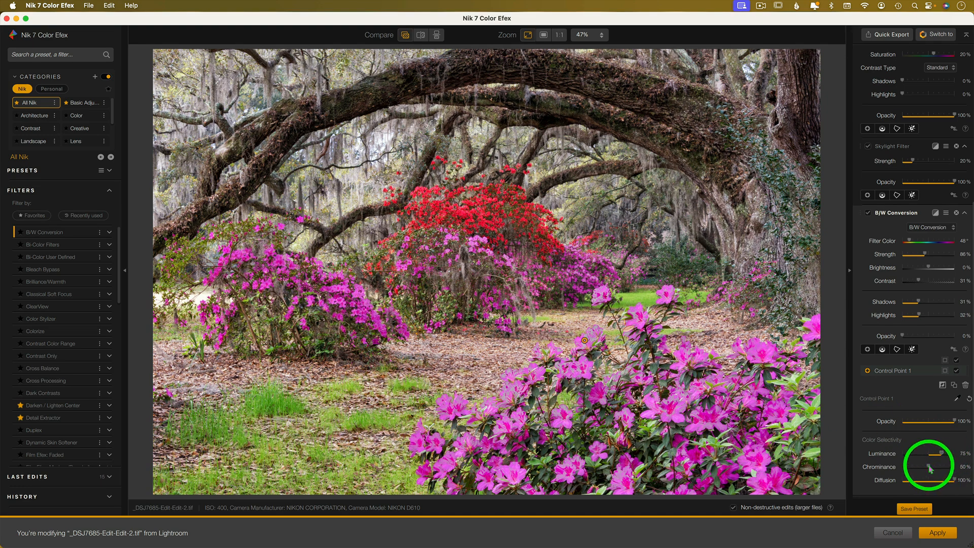
pyautogui.moveTo(932, 469); pyautogui.dragTo(905, 471)
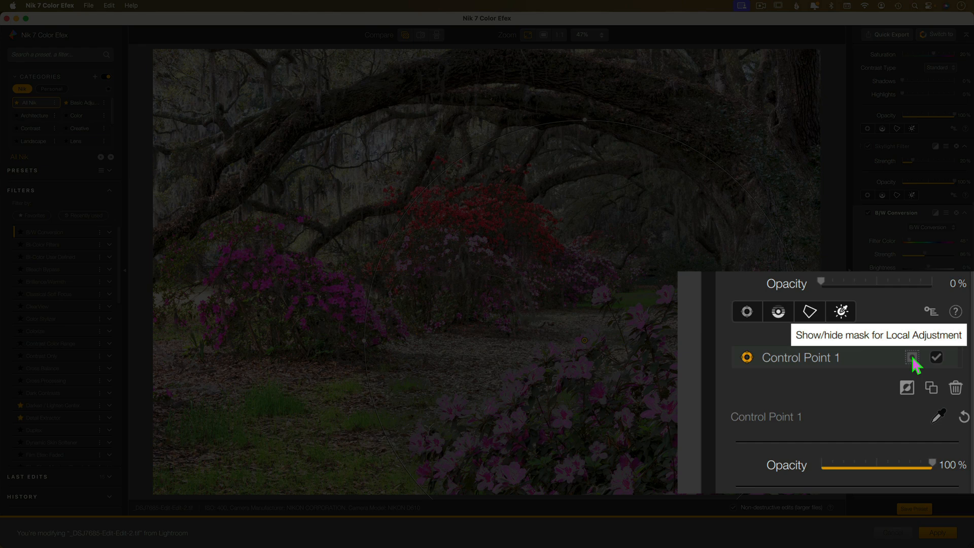
# Step: Show the control point's mask and reshape its area into a wide, flat ellipse covering all the azalea bushes
pyautogui.click(945, 371)
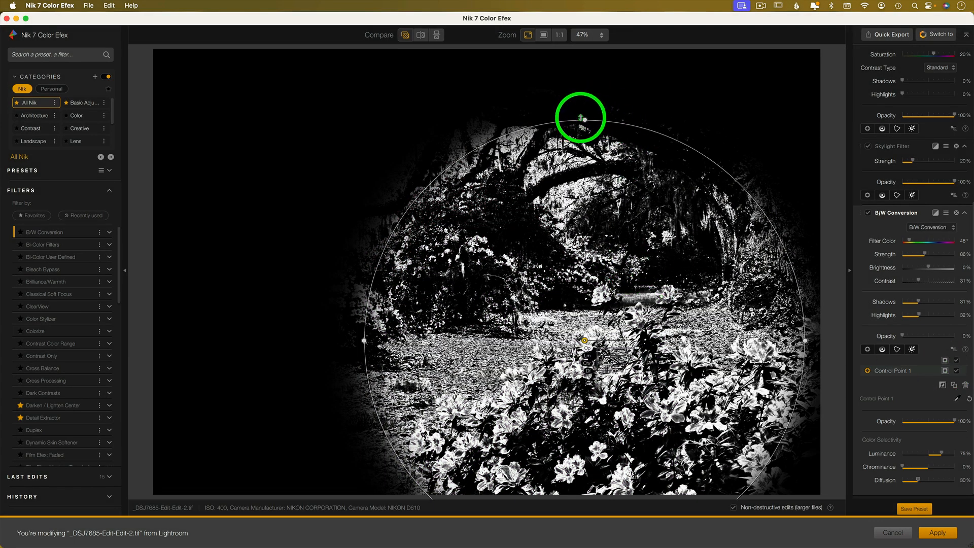
pyautogui.moveTo(576, 119); pyautogui.dragTo(584, 65)
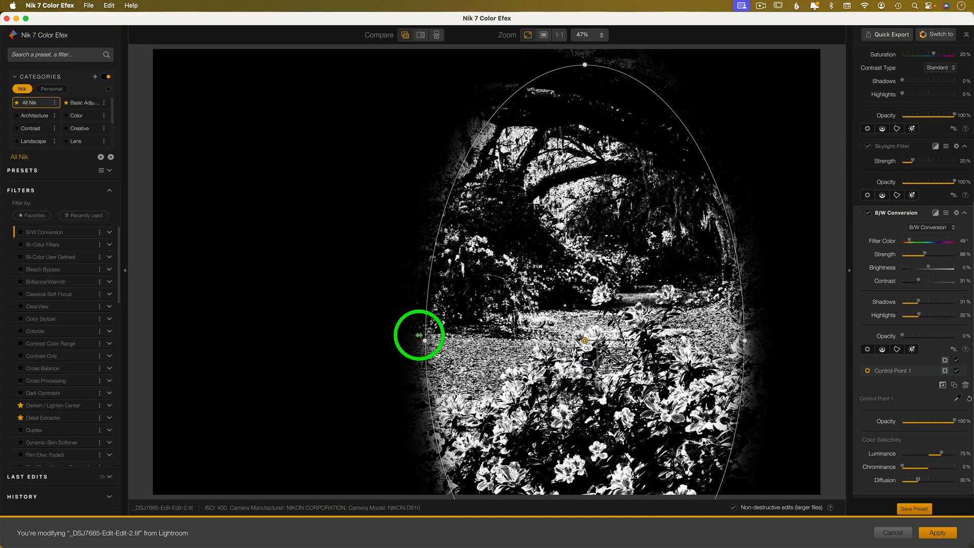
pyautogui.moveTo(425, 339); pyautogui.dragTo(502, 339)
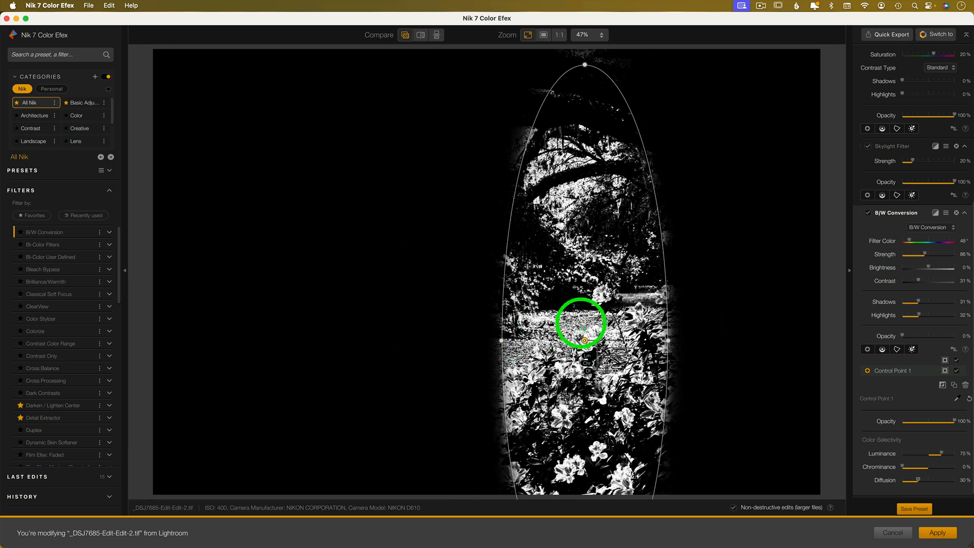
pyautogui.moveTo(407, 340); pyautogui.dragTo(187, 339)
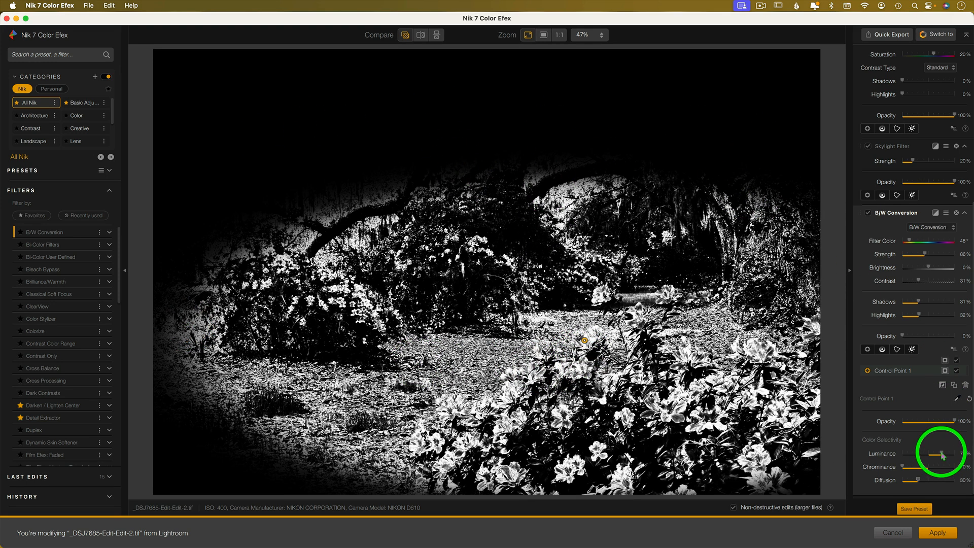
# Step: Refine the mask to isolate the blossoms with Luminance 42%, Chrominance 29% and Diffusion 100%
pyautogui.moveTo(942, 454); pyautogui.dragTo(919, 469)
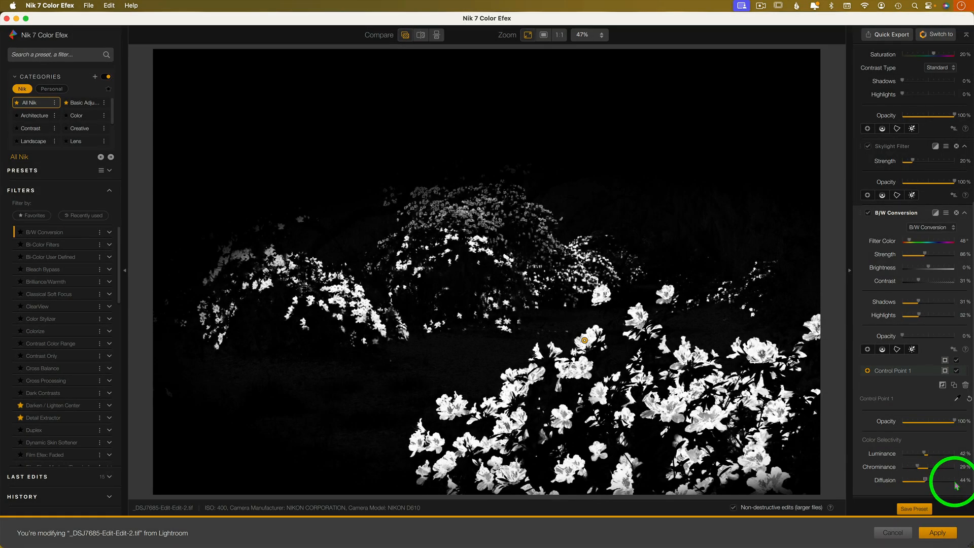
pyautogui.moveTo(955, 479)
pyautogui.mouseDown()
pyautogui.moveTo(972, 478)
pyautogui.moveTo(930, 480)
pyautogui.moveTo(973, 478)
pyautogui.moveTo(930, 480)
pyautogui.moveTo(953, 485)
pyautogui.mouseUp()
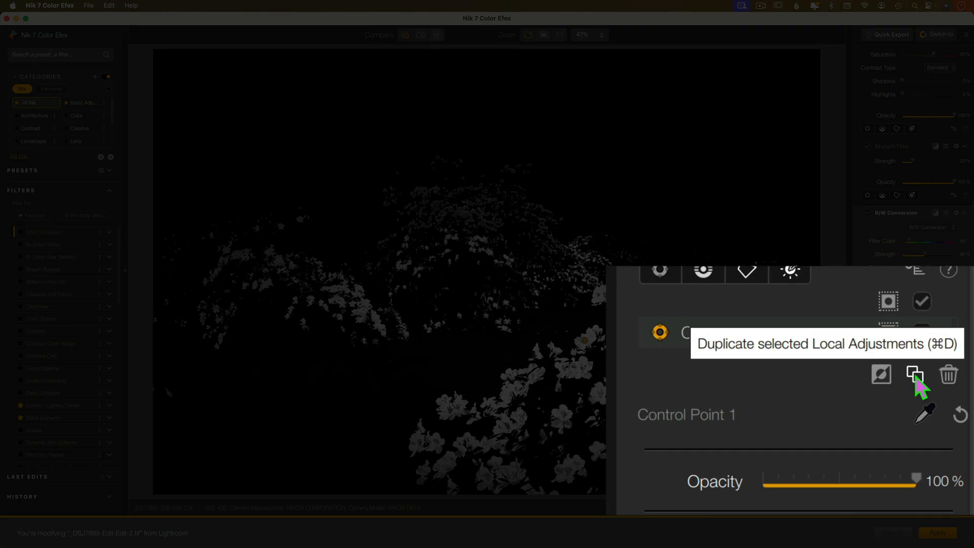
# Step: Duplicate the control point, move the copy onto the red azalea bush in the background, and shrink its ellipse around the bush
pyautogui.click(915, 376)
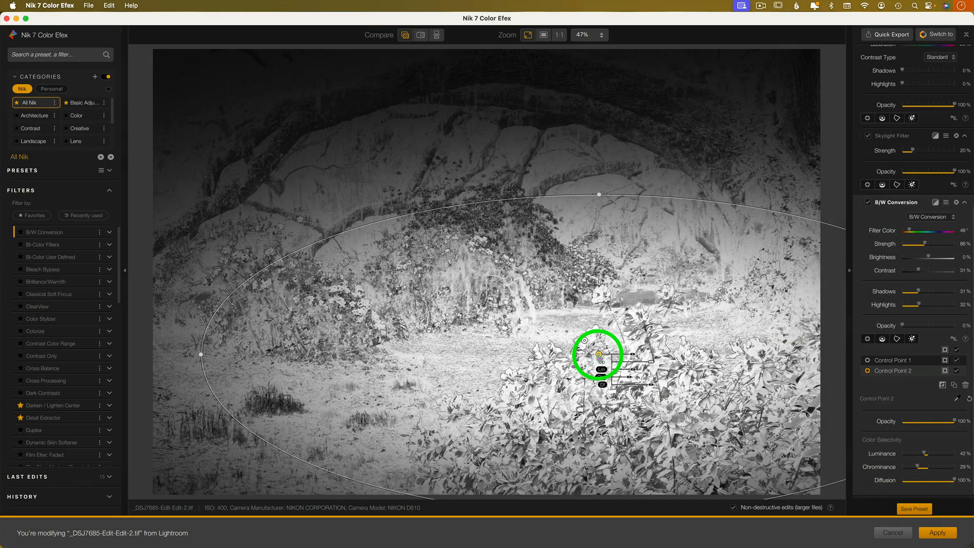
pyautogui.moveTo(599, 355); pyautogui.dragTo(418, 220)
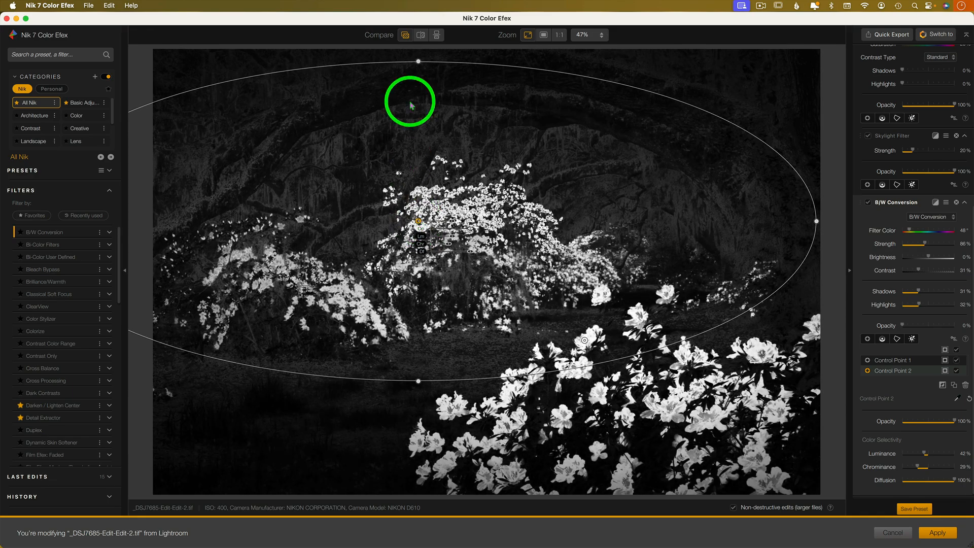
pyautogui.moveTo(417, 61); pyautogui.dragTo(409, 125)
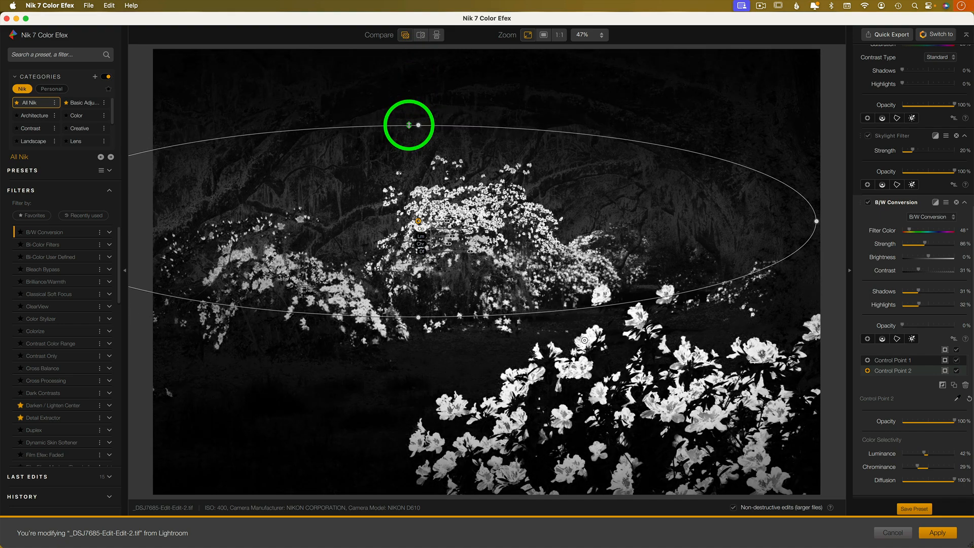
pyautogui.moveTo(785, 223); pyautogui.dragTo(658, 220)
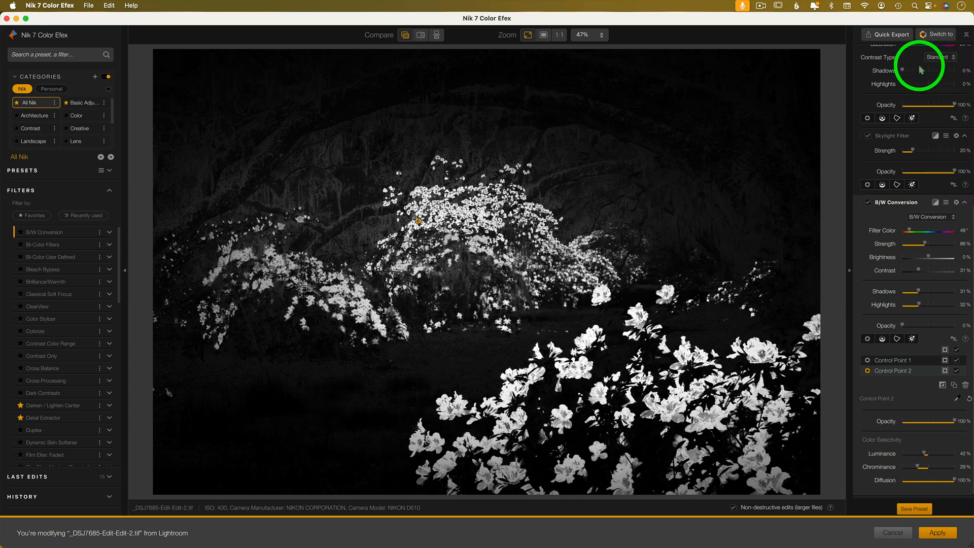
# Step: Look at the Quick Export option and the list of other Nik 7 plugins available to switch to
pyautogui.scroll(5, 926, 227)
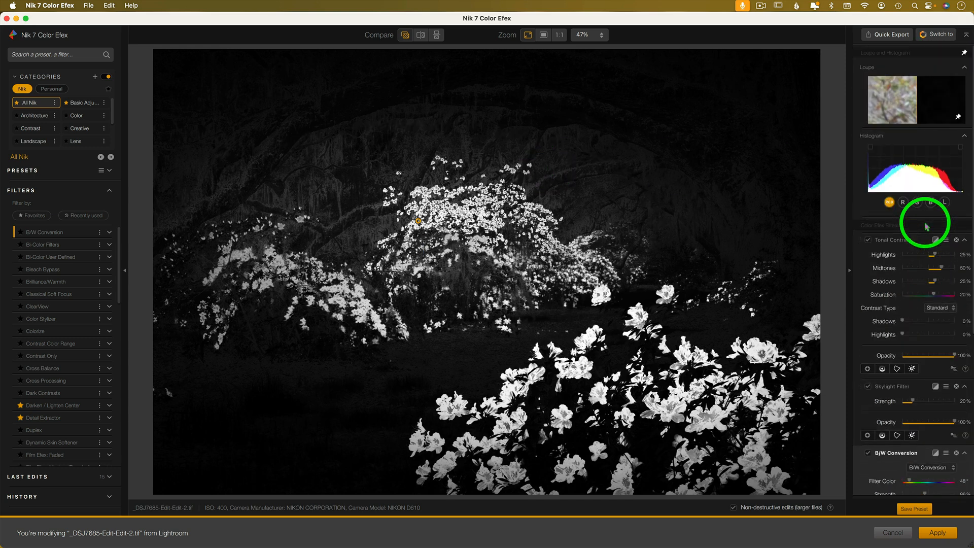
pyautogui.click(890, 37)
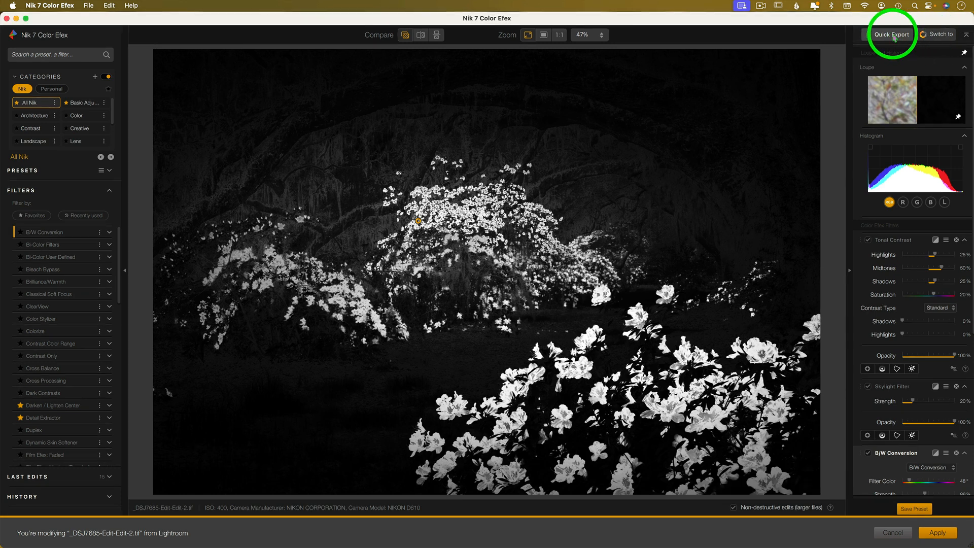
pyautogui.click(943, 36)
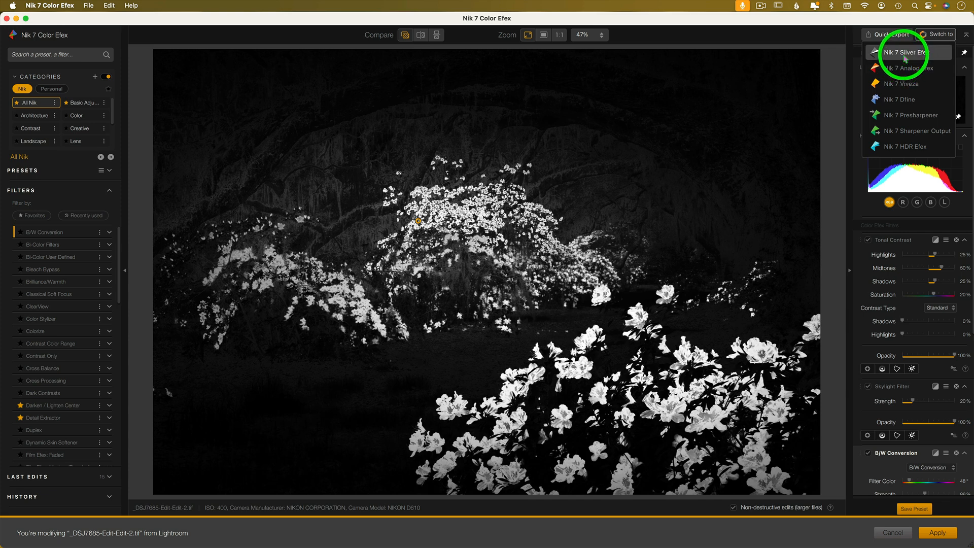
pyautogui.click(940, 35)
# Step: Hide the masks of both B/W Conversion control points to view the photo itself
pyautogui.scroll(-5, 936, 389)
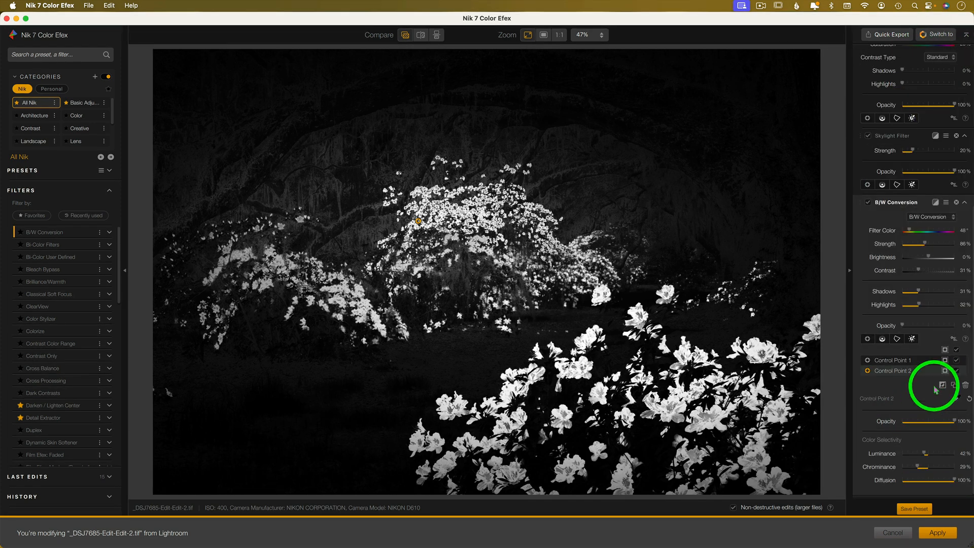
pyautogui.click(944, 350)
pyautogui.click(944, 350)
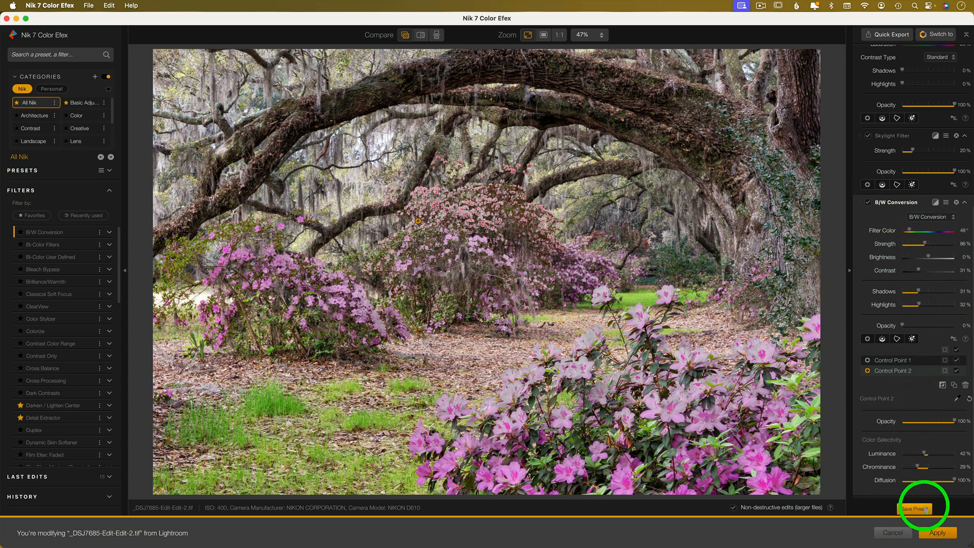
# Step: Remove the B/W Conversion filter from the filter stack
pyautogui.scroll(10, 912, 404)
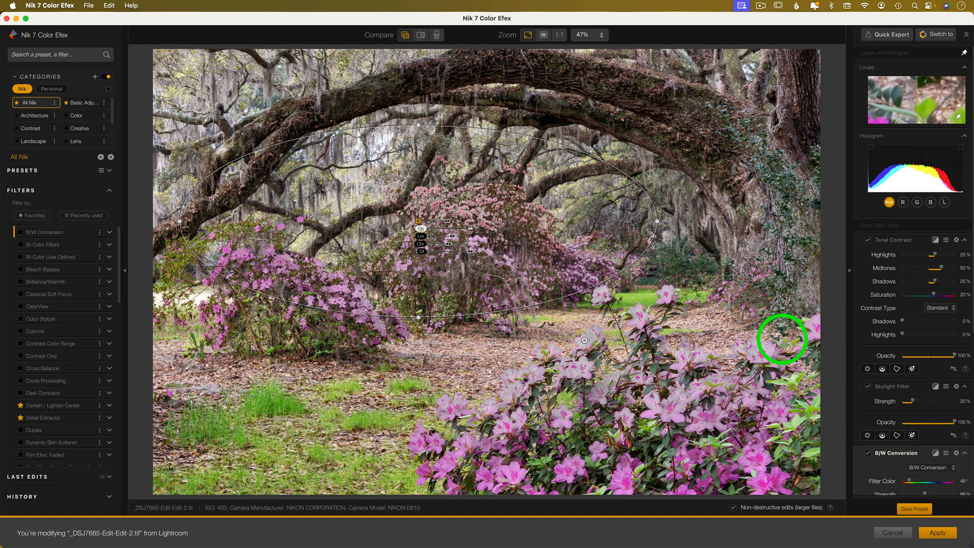
pyautogui.click(956, 452)
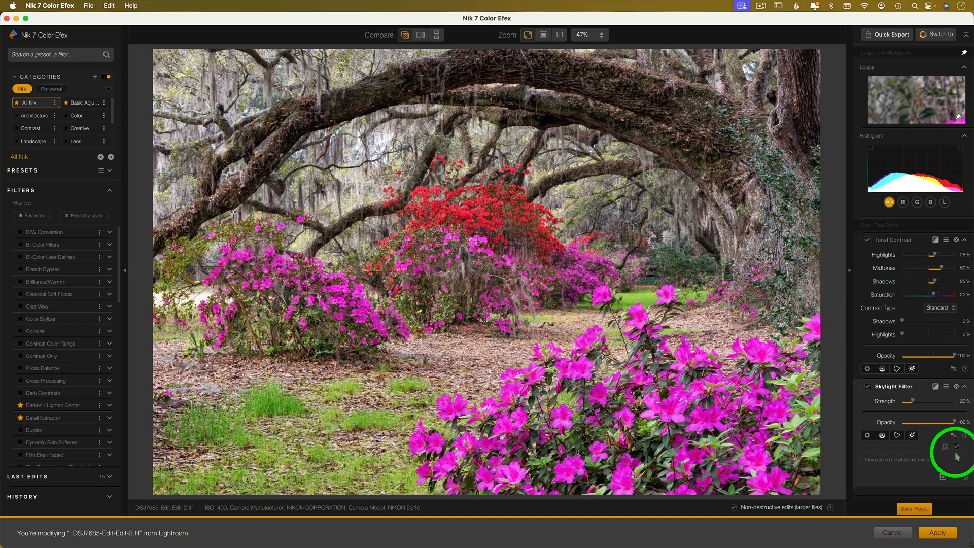
# Step: Remove the Skylight Filter and Tonal Contrast filters to empty the filter stack
pyautogui.click(956, 387)
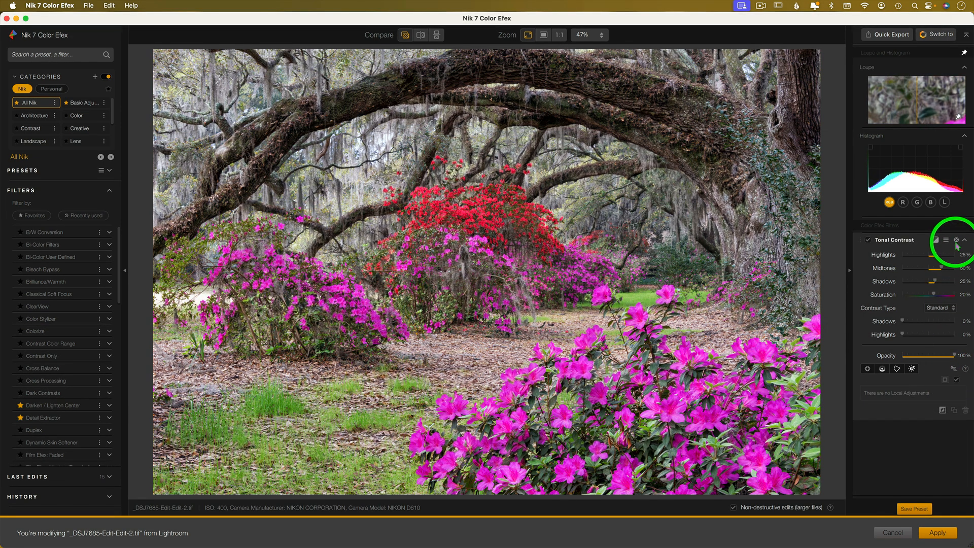
pyautogui.click(956, 224)
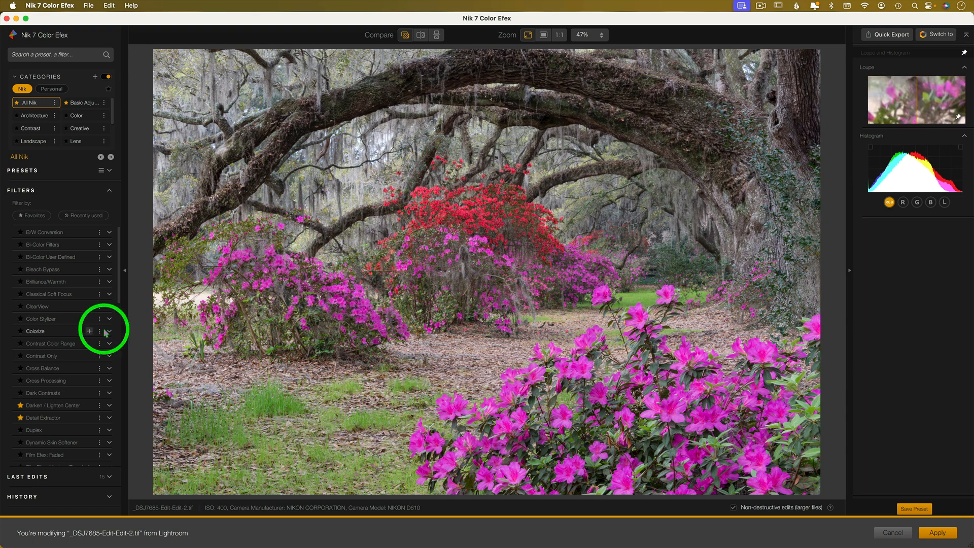
# Step: Find the Foliage filter in the filter list and add it to the stack
pyautogui.scroll(-2, 88, 332)
pyautogui.scroll(-3, 89, 332)
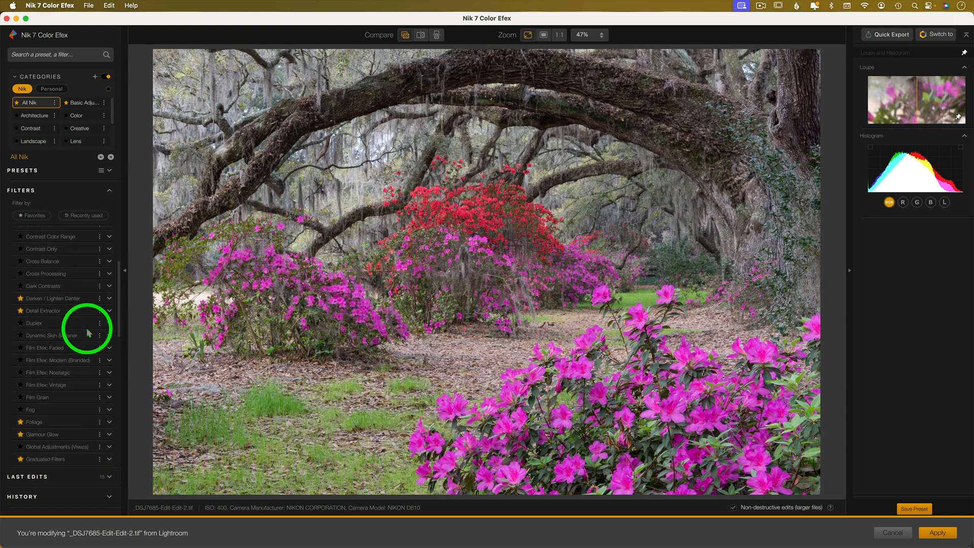
pyautogui.scroll(-2, 88, 332)
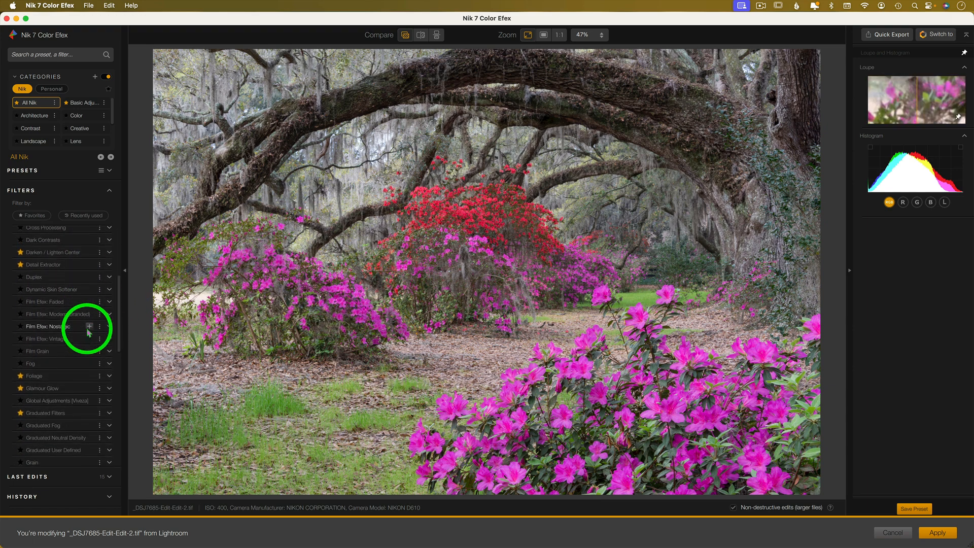
pyautogui.click(89, 372)
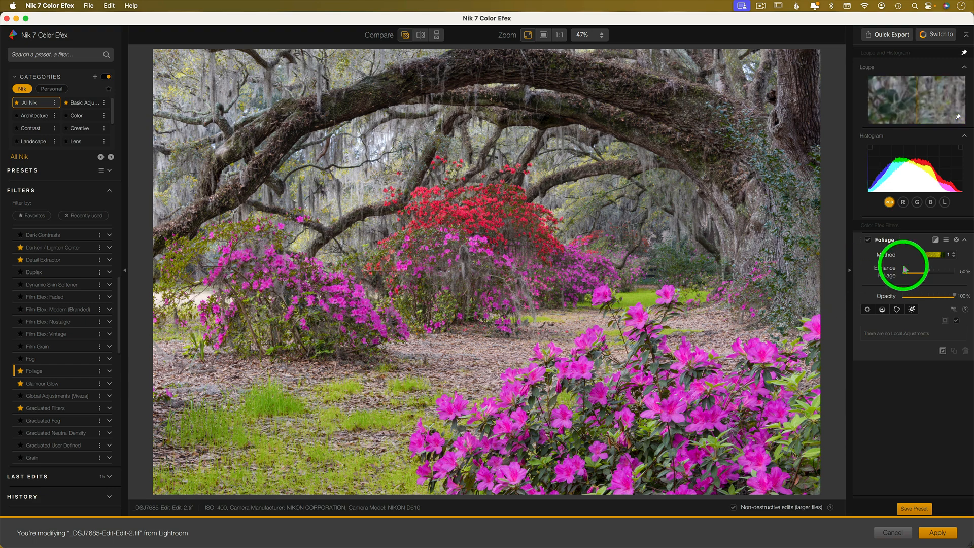
# Step: Set the Foliage method to 3 and Enhance Foliage to 29%, and compare the photo without and with the filter
pyautogui.click(947, 255)
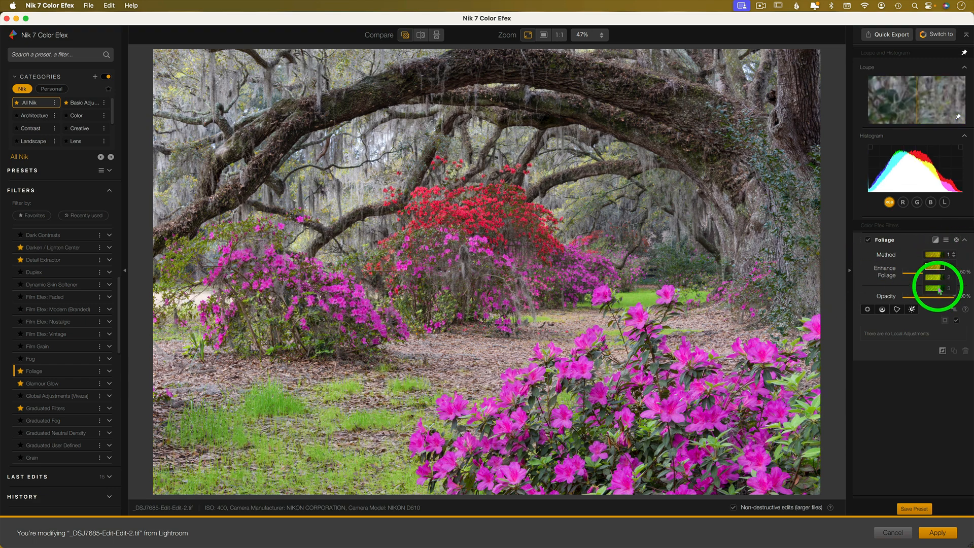
pyautogui.click(939, 290)
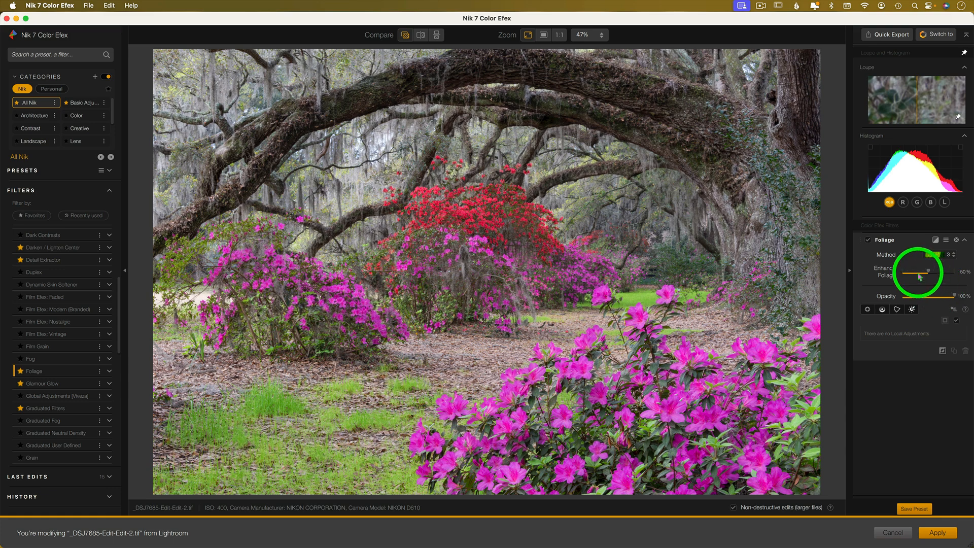
pyautogui.click(918, 273)
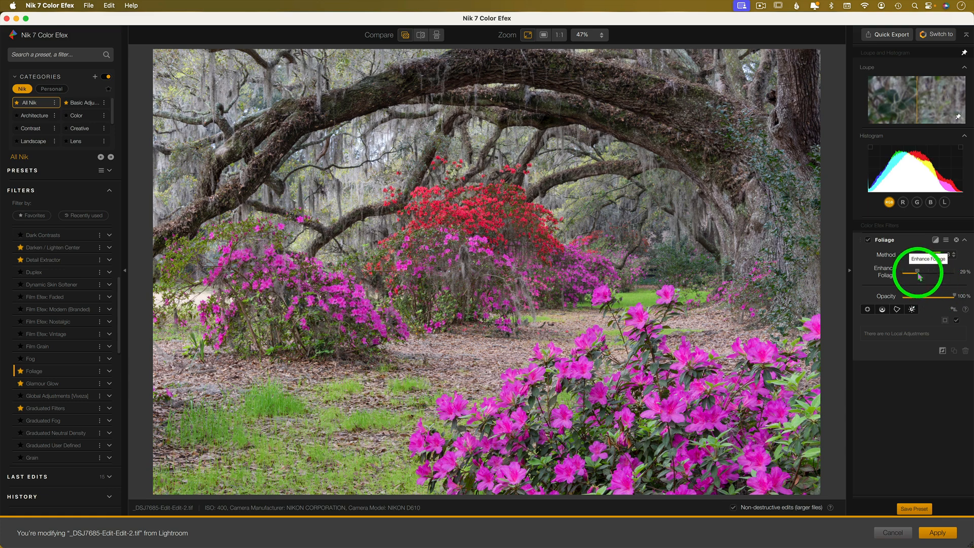
pyautogui.click(869, 242)
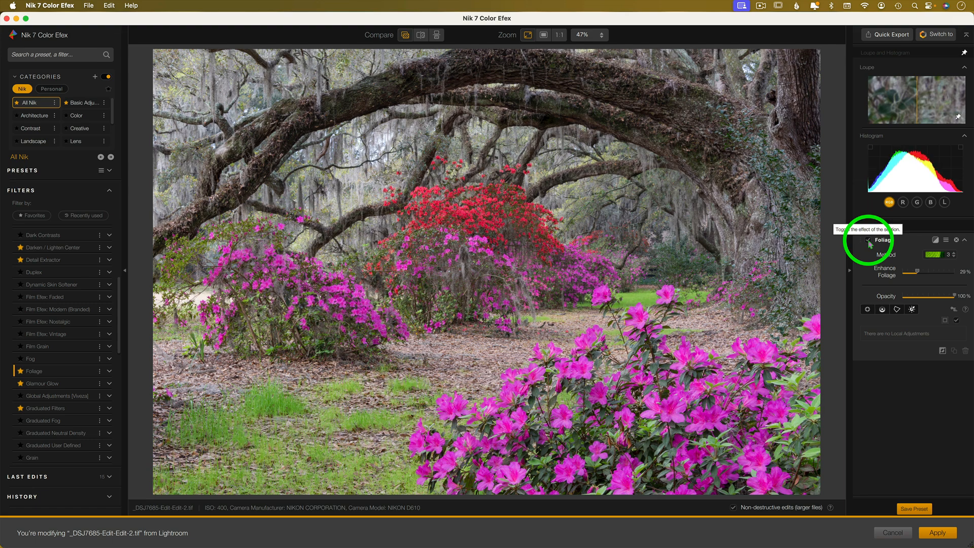
# Step: Add the Skylight Filter to the stack and set its opacity to 63%, checking the photo without and with the filter
pyautogui.scroll(-5, 93, 382)
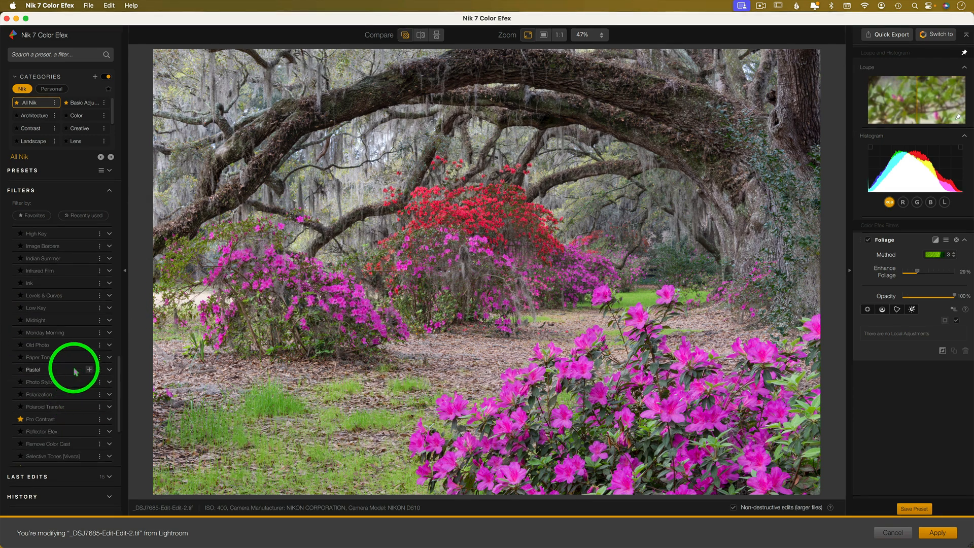
pyautogui.scroll(-3, 78, 388)
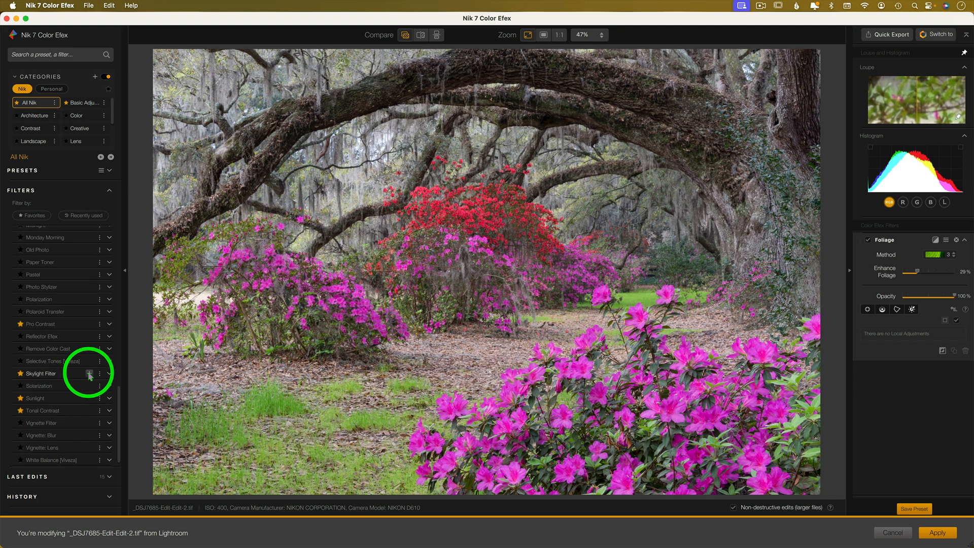
pyautogui.click(89, 374)
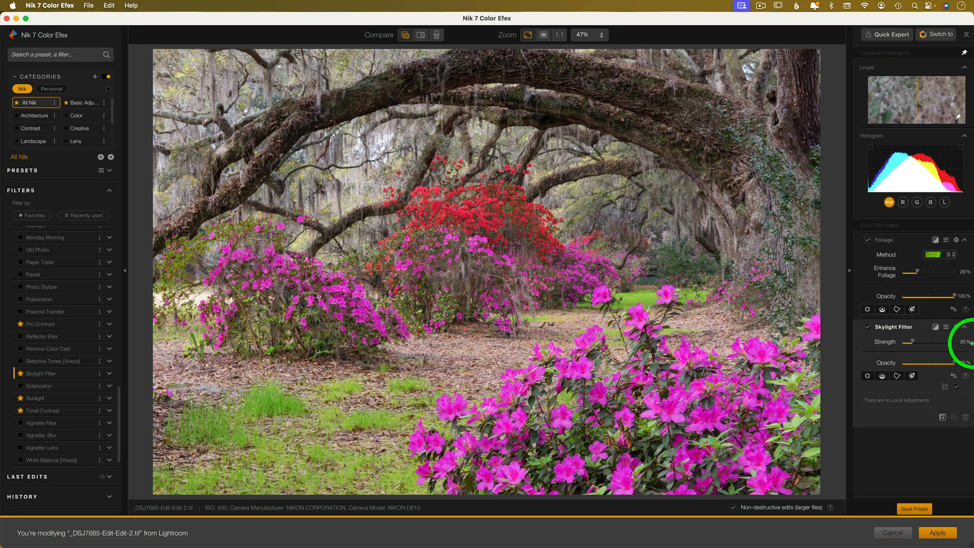
pyautogui.click(921, 363)
pyautogui.moveTo(920, 363); pyautogui.dragTo(921, 362)
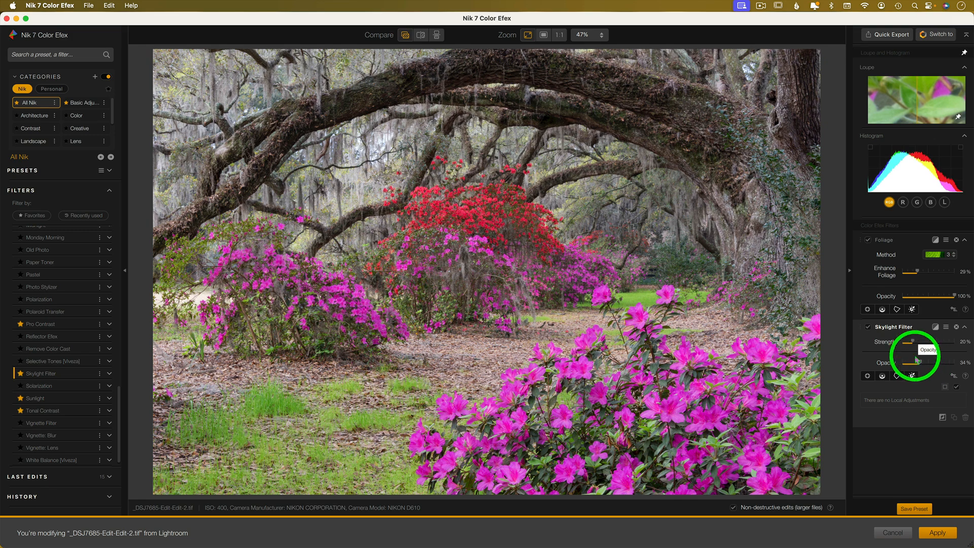
pyautogui.click(868, 327)
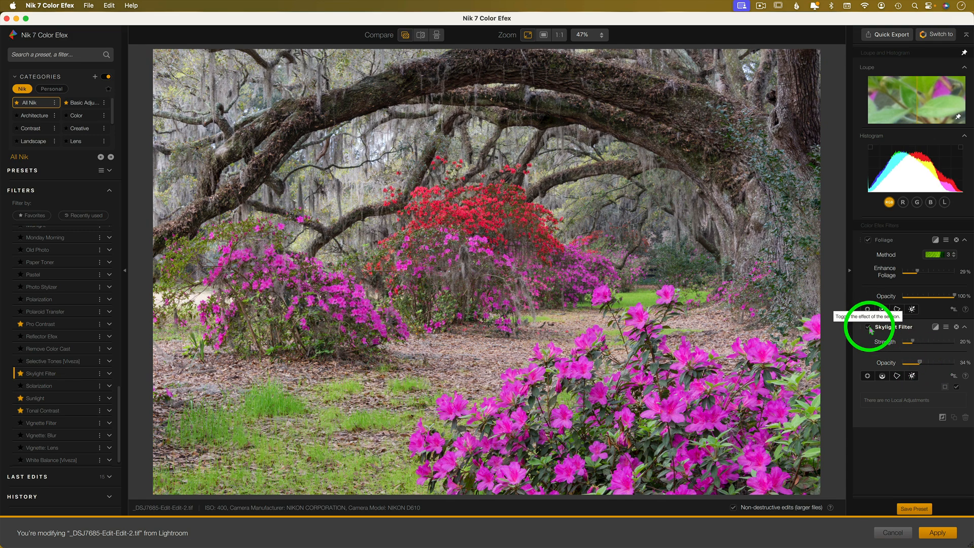
pyautogui.moveTo(920, 362); pyautogui.dragTo(941, 364)
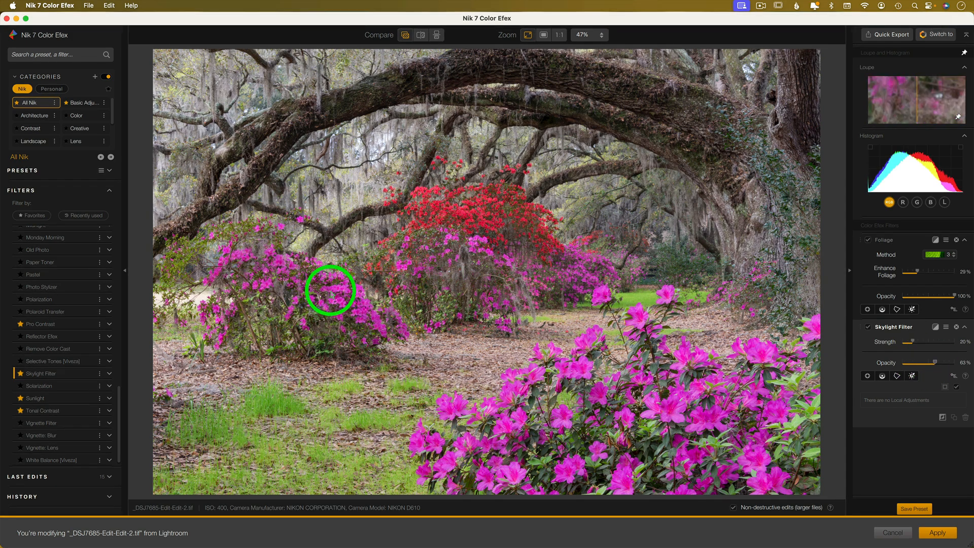
# Step: Find the Darken / Lighten Center filter and add it to the stack
pyautogui.scroll(10, 63, 328)
pyautogui.scroll(8, 63, 327)
pyautogui.scroll(4, 64, 328)
pyautogui.click(89, 324)
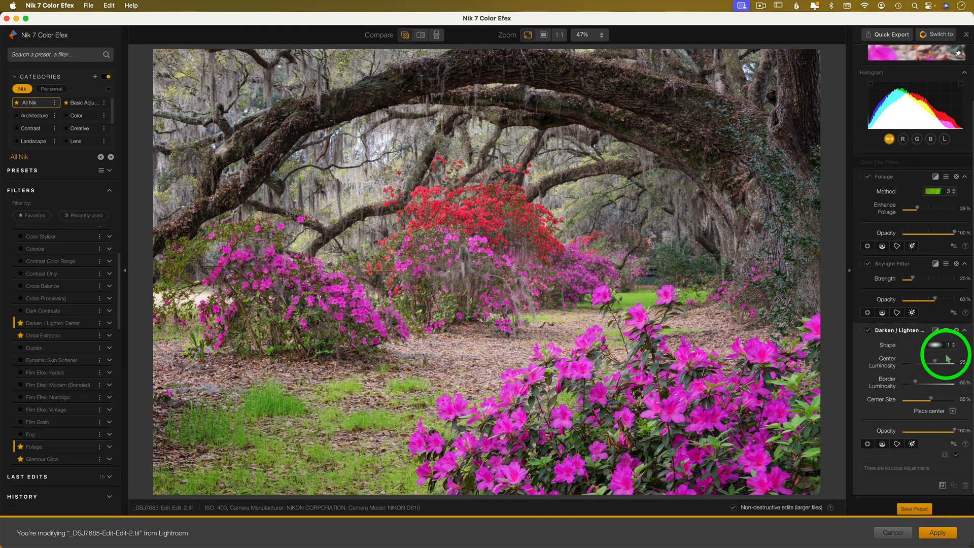
# Step: Set the Darken / Lighten Center shape to 2 and place its center on the pink azaleas beside the red bush
pyautogui.click(947, 345)
pyautogui.click(938, 371)
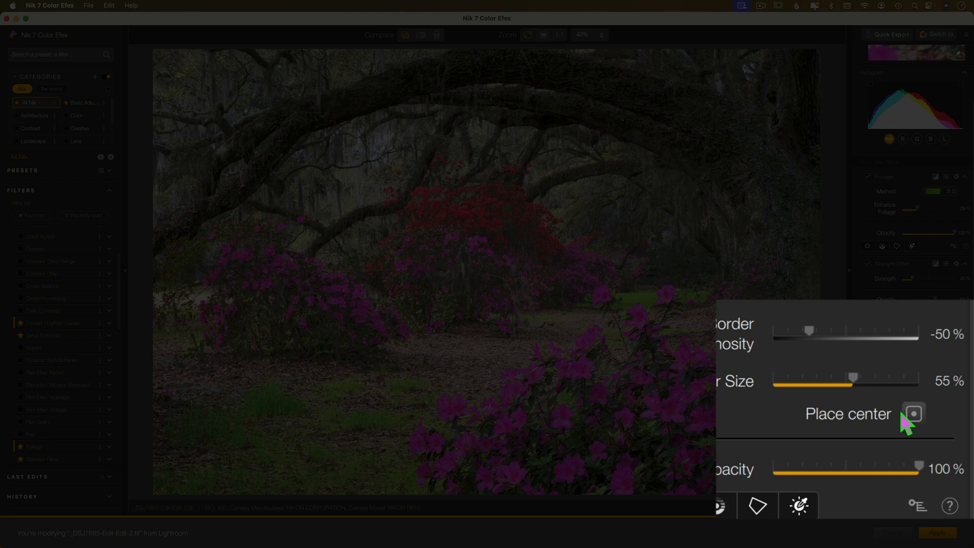
pyautogui.click(913, 414)
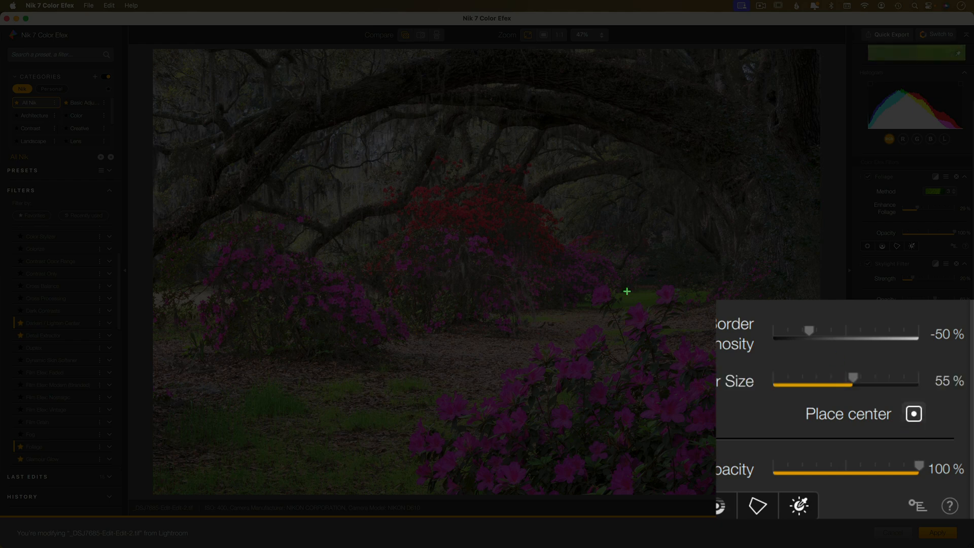
pyautogui.click(576, 272)
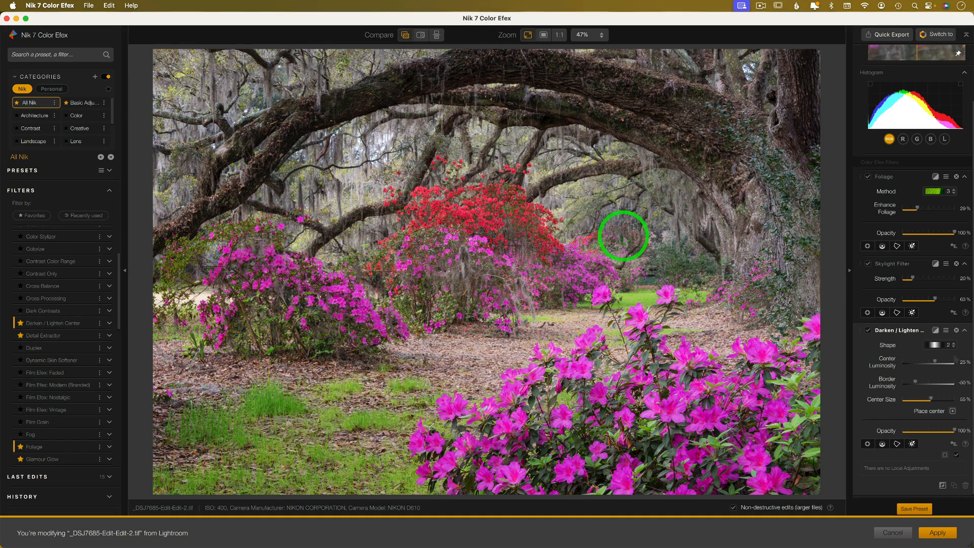
# Step: Exaggerate the center effect with center luminosity 100% and border luminosity -100%, and try center sizes of 0% and 23%
pyautogui.moveTo(916, 381); pyautogui.dragTo(971, 361)
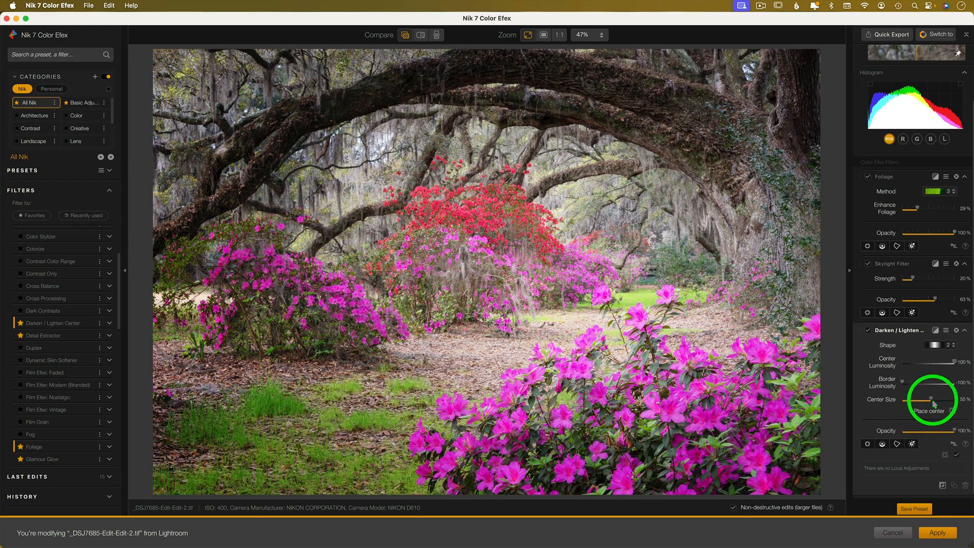
pyautogui.moveTo(933, 401); pyautogui.dragTo(904, 403)
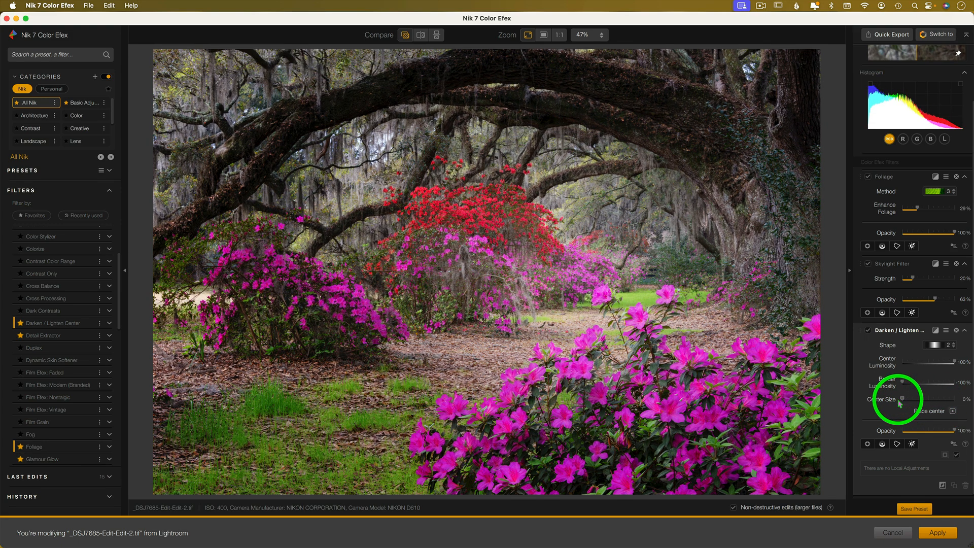
pyautogui.moveTo(900, 400); pyautogui.dragTo(916, 403)
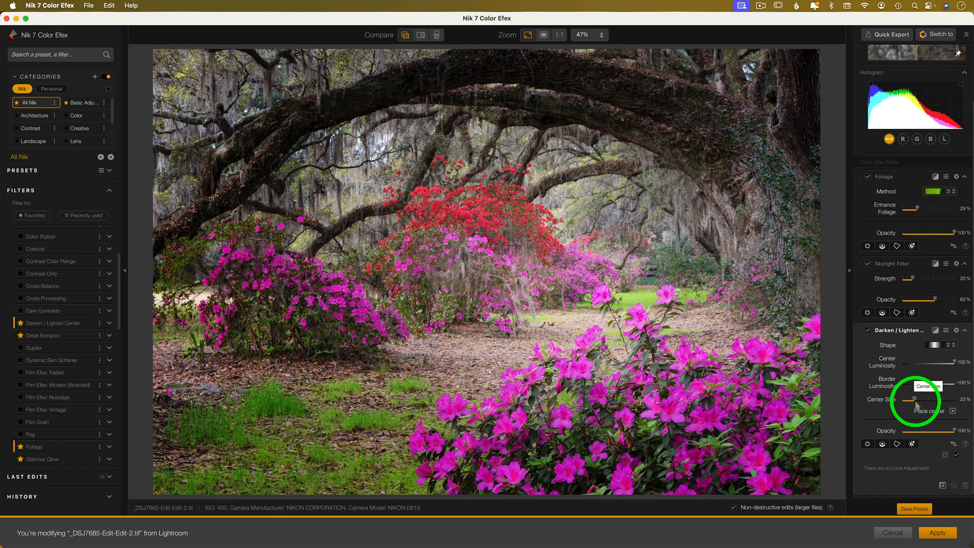
# Step: Set Darken / Lighten Center to 36% center size, 35% center luminosity and -50% border luminosity
pyautogui.moveTo(916, 404); pyautogui.dragTo(921, 404)
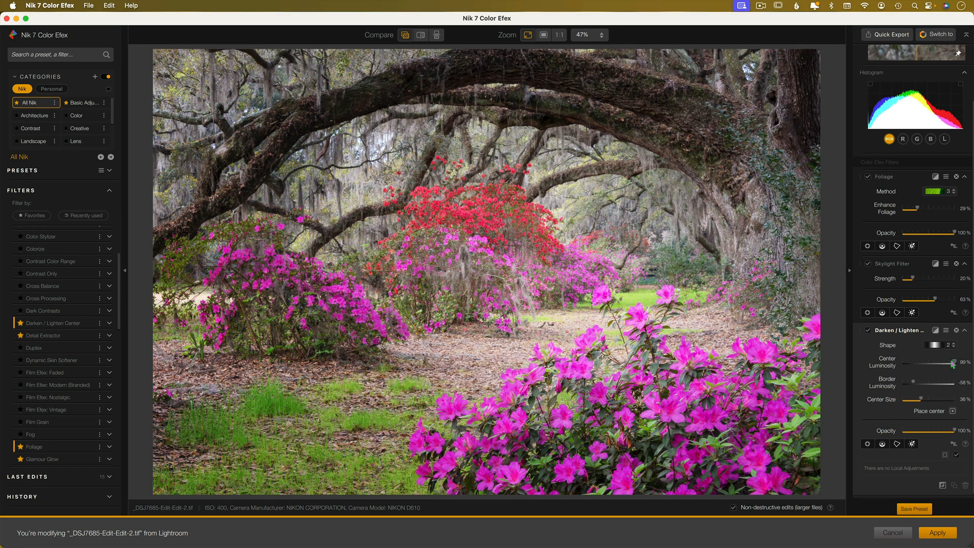
pyautogui.moveTo(952, 363); pyautogui.dragTo(937, 366)
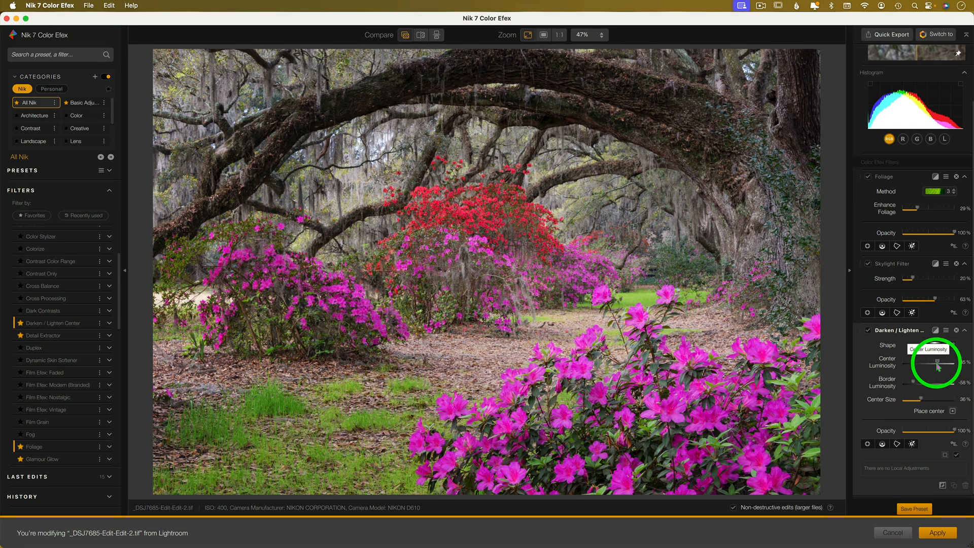
pyautogui.moveTo(912, 384); pyautogui.dragTo(917, 384)
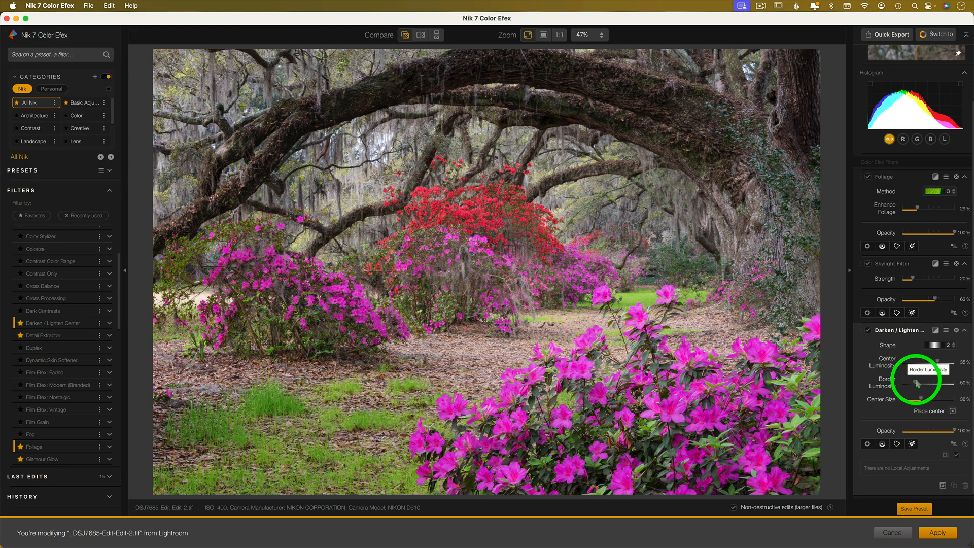
# Step: Switch the Darken / Lighten Center filter off and on twice to compare its effect on the photo
pyautogui.click(869, 331)
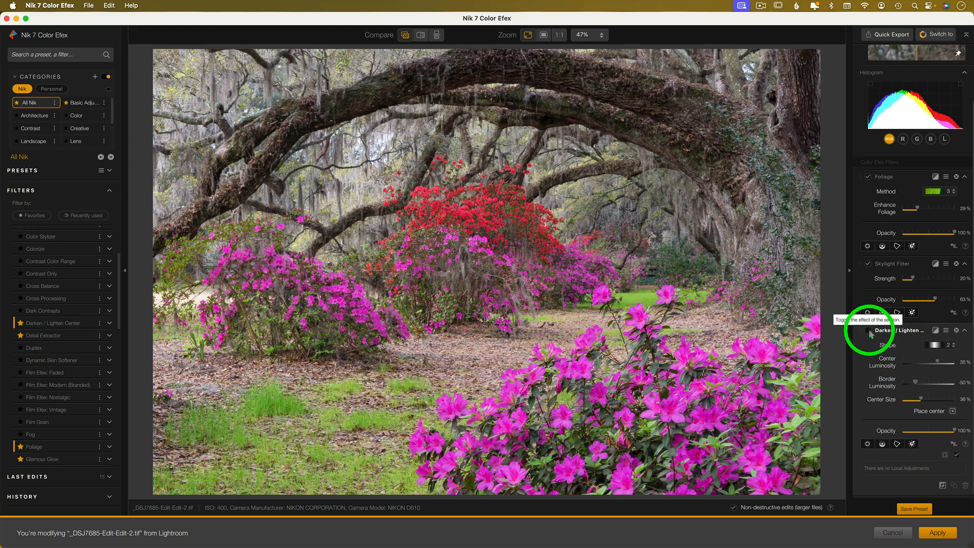
pyautogui.click(869, 332)
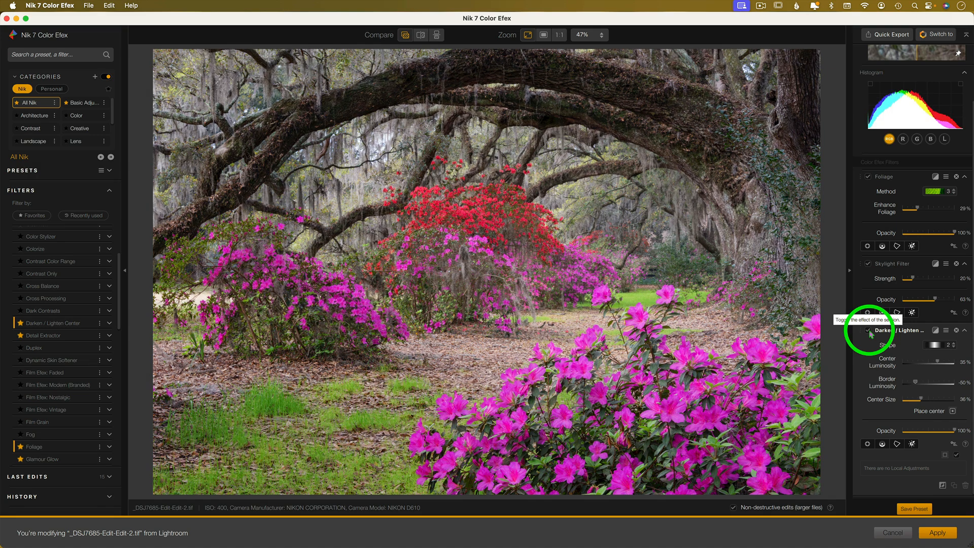
pyautogui.click(869, 331)
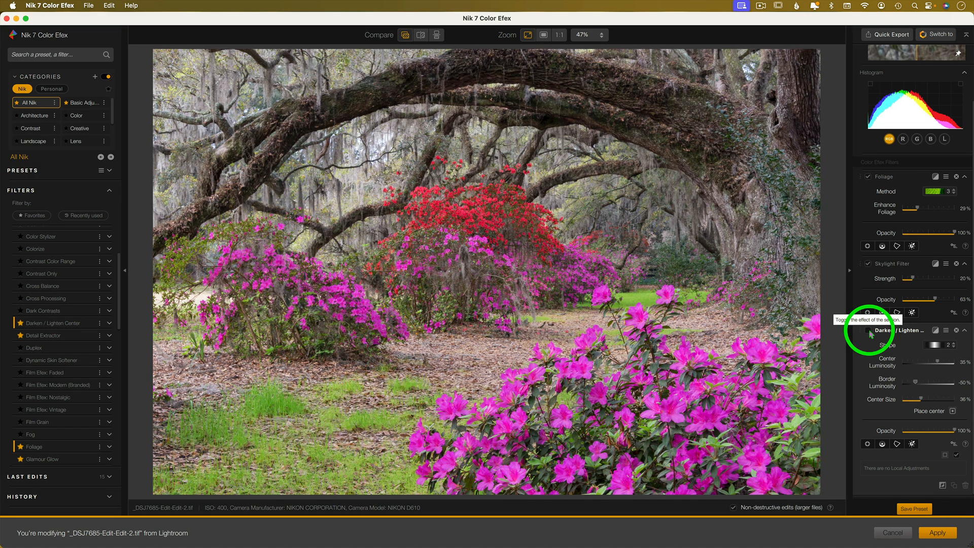
pyautogui.click(869, 332)
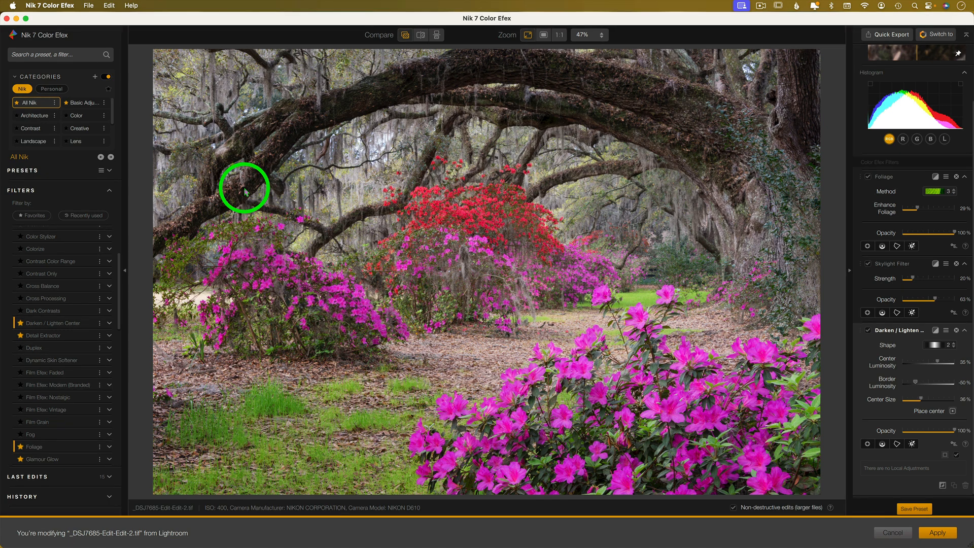
# Step: Add the Glamour Glow filter to the stack and compare the photo without and with it
pyautogui.scroll(1, 74, 341)
pyautogui.scroll(-5, 76, 344)
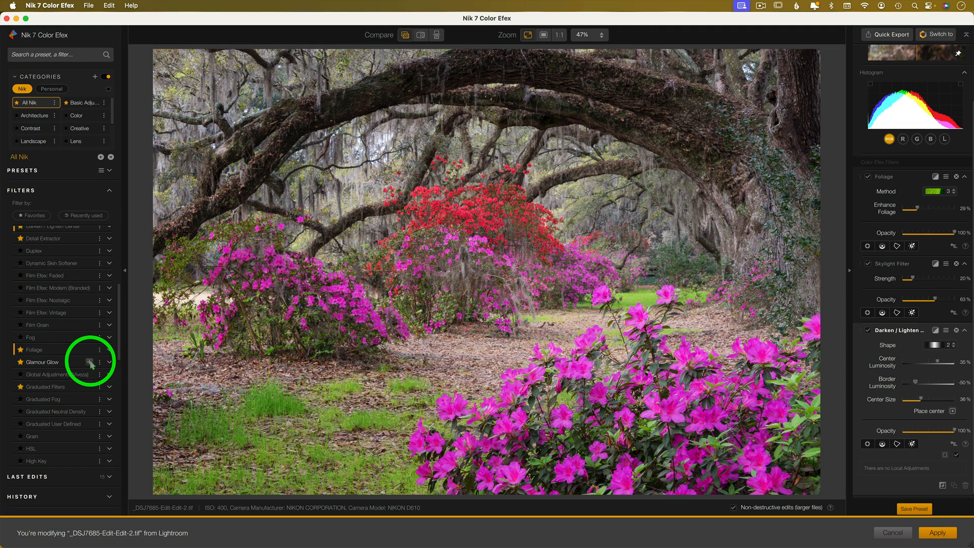
pyautogui.click(89, 362)
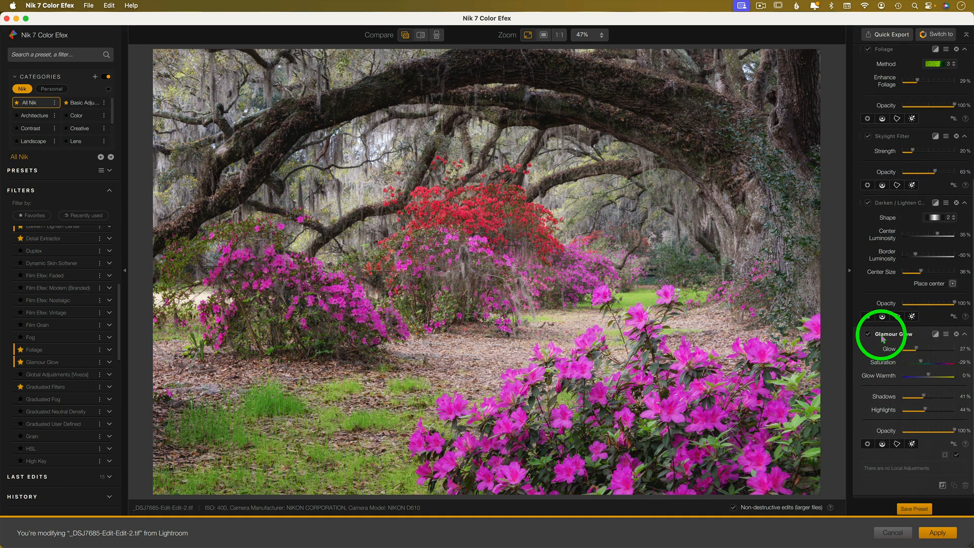
pyautogui.click(868, 335)
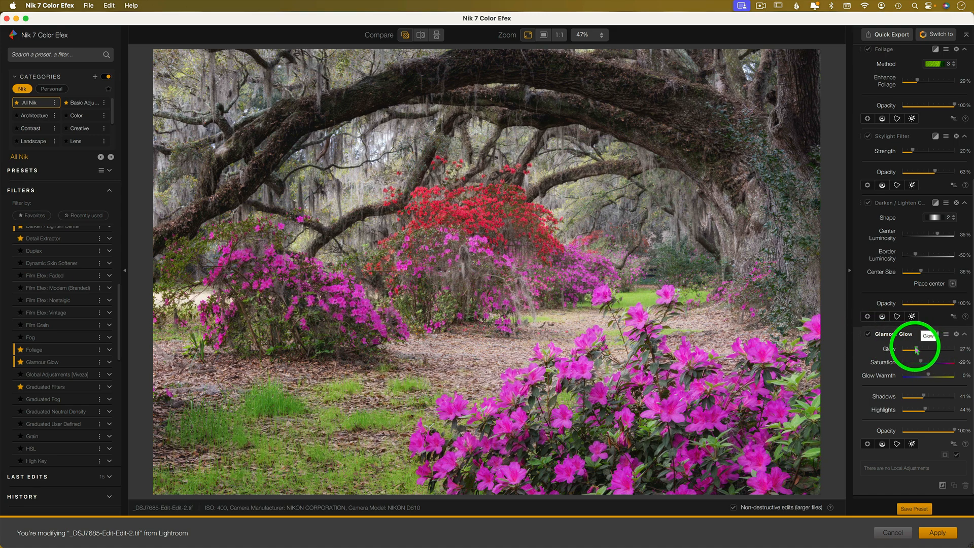
# Step: Set Glamour Glow's glow to 100%, its glow warmth to 2% and its opacity to 54%
pyautogui.moveTo(916, 349); pyautogui.dragTo(968, 352)
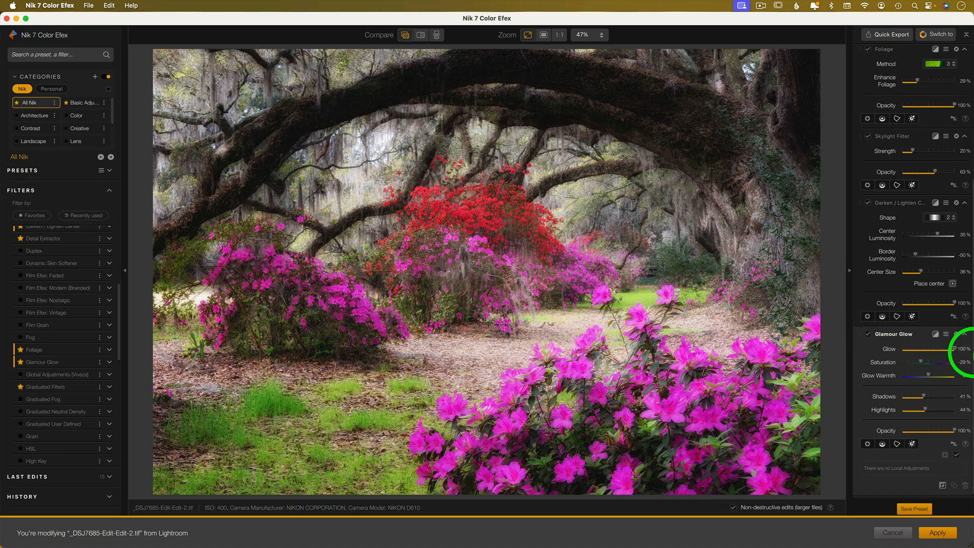
pyautogui.click(929, 374)
pyautogui.moveTo(931, 375)
pyautogui.mouseDown()
pyautogui.moveTo(908, 376)
pyautogui.moveTo(943, 377)
pyautogui.moveTo(930, 378)
pyautogui.mouseUp()
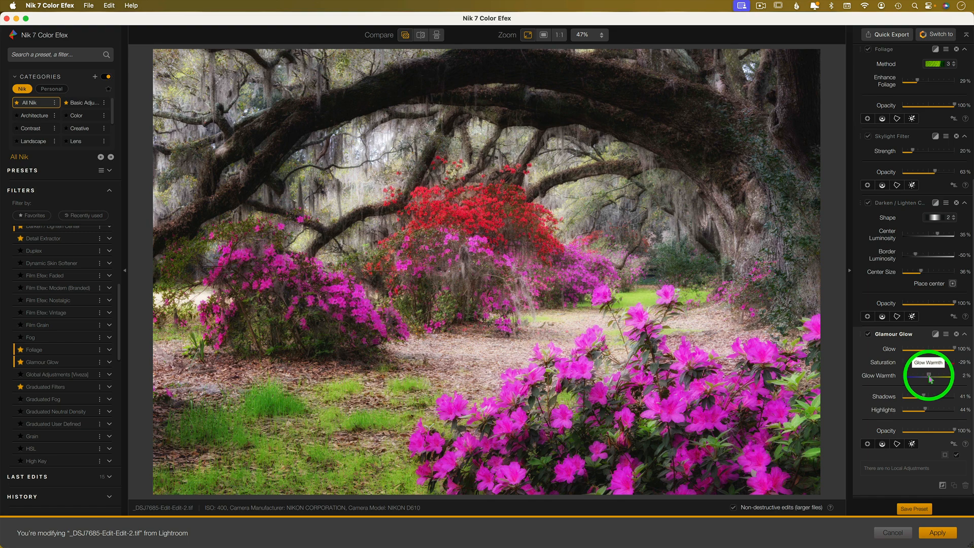
pyautogui.click(930, 431)
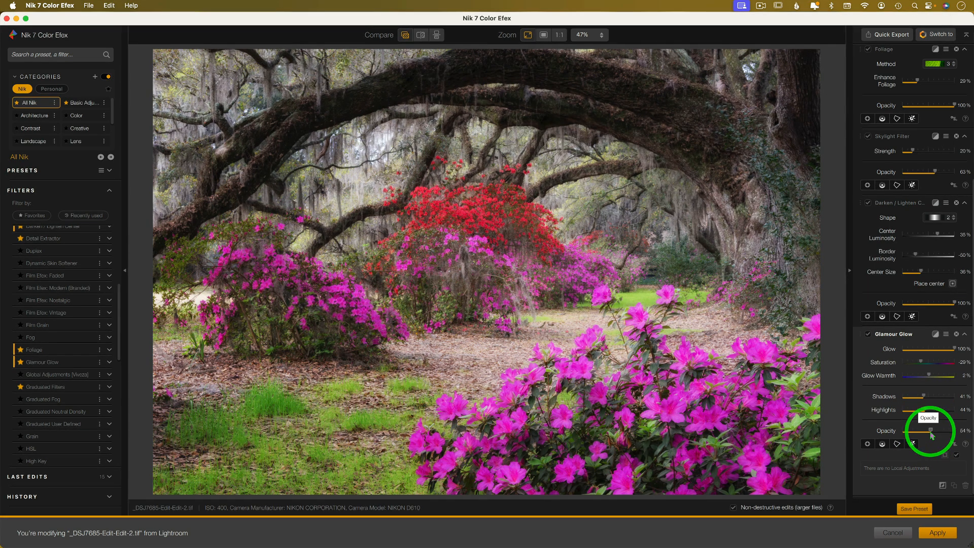
# Step: Compare the photo without and with Glamour Glow, and raise the filter's opacity to 100%
pyautogui.click(868, 334)
pyautogui.click(868, 335)
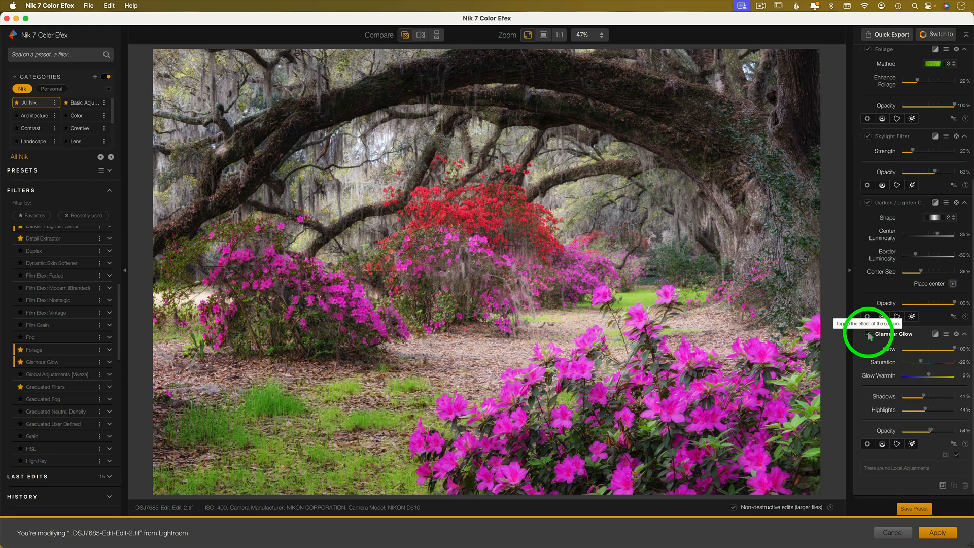
pyautogui.moveTo(930, 430); pyautogui.dragTo(966, 435)
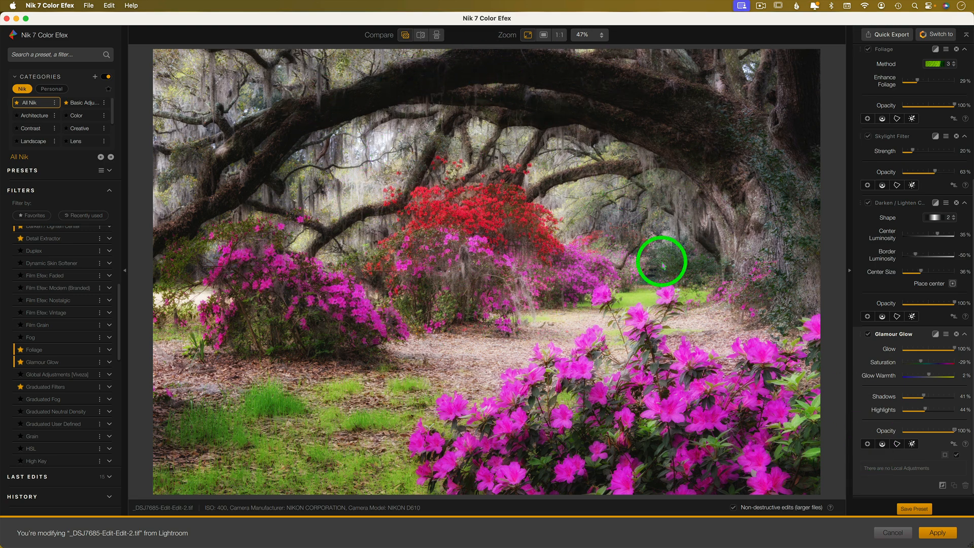
# Step: Place a 0% opacity Glamour Glow control point on the foreground pink azaleas and enlarge its radius to span nearly the whole photo
pyautogui.click(867, 445)
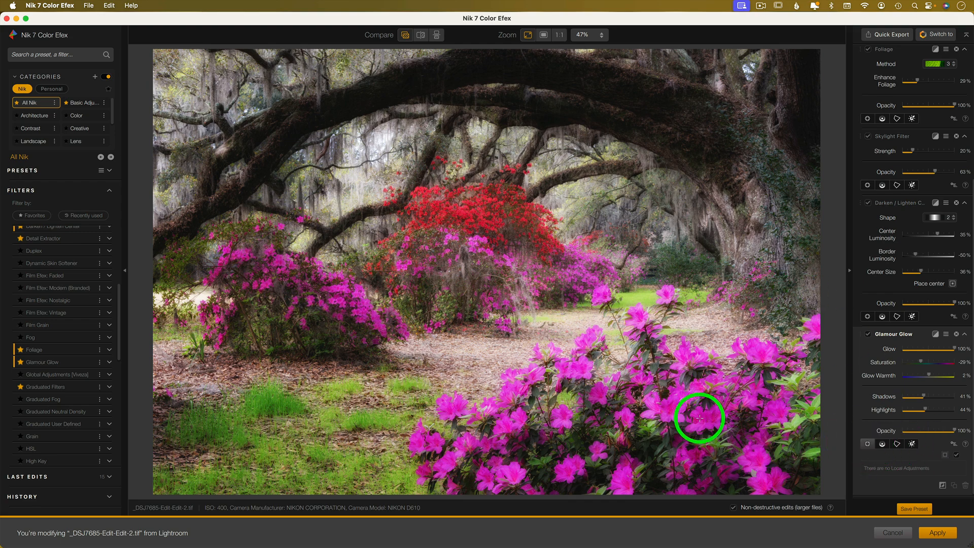
pyautogui.click(673, 408)
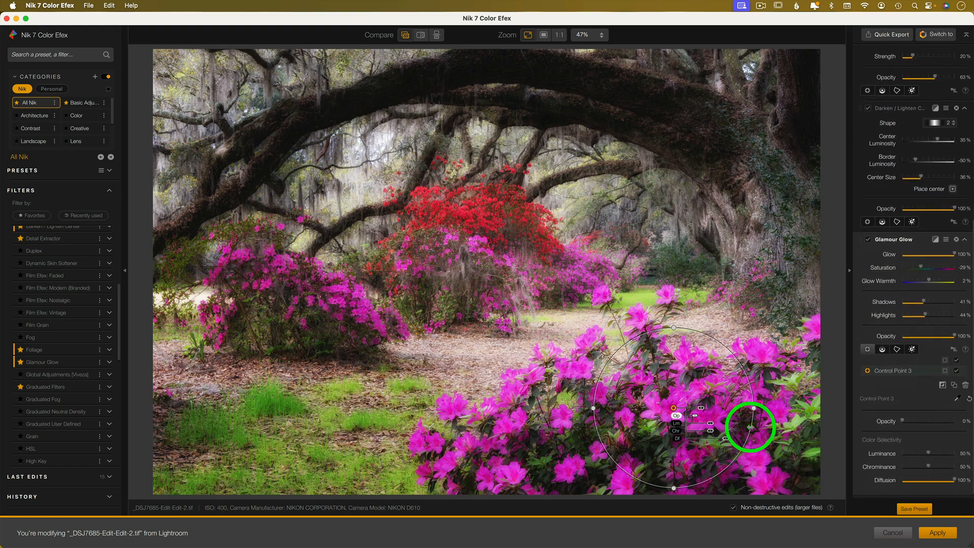
pyautogui.moveTo(754, 417); pyautogui.dragTo(969, 403)
pyautogui.moveTo(385, 330); pyautogui.dragTo(150, 254)
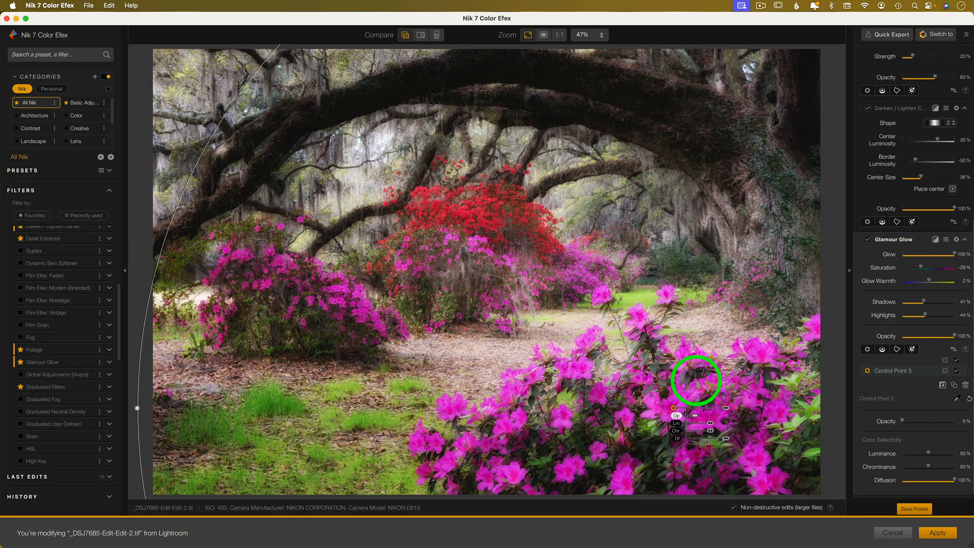
pyautogui.click(942, 385)
pyautogui.click(942, 384)
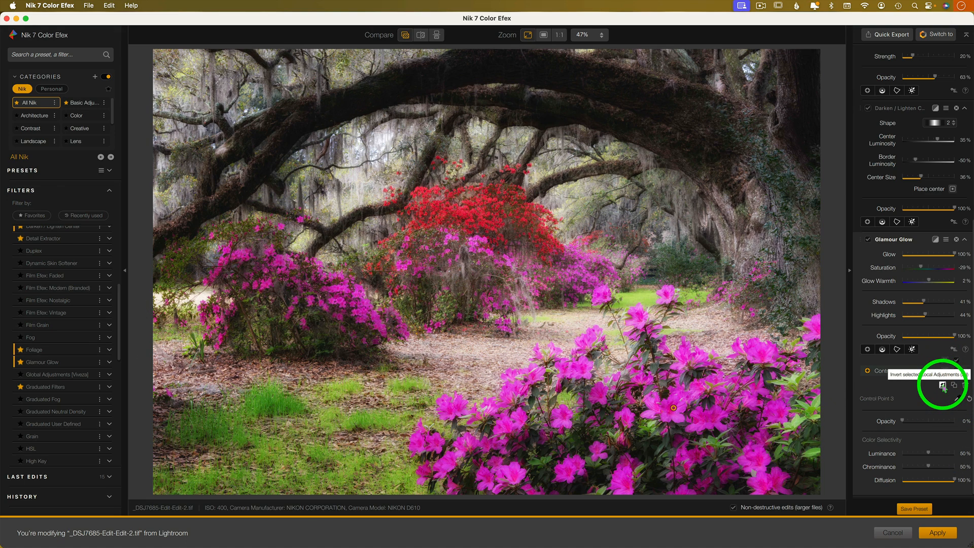
# Step: Set the control point's luminance selectivity to 0% and chrominance selectivity to 18% while checking its mask
pyautogui.click(945, 371)
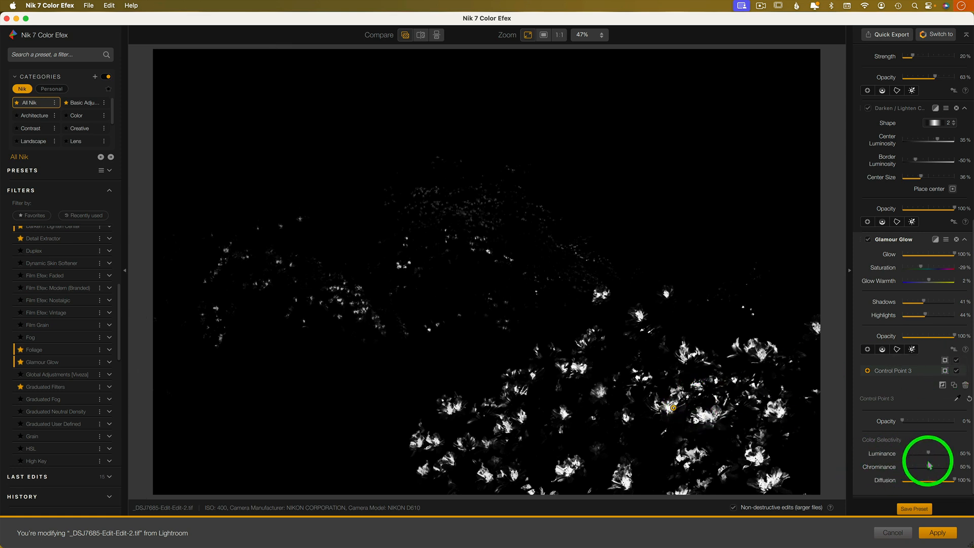
pyautogui.moveTo(928, 454); pyautogui.dragTo(911, 469)
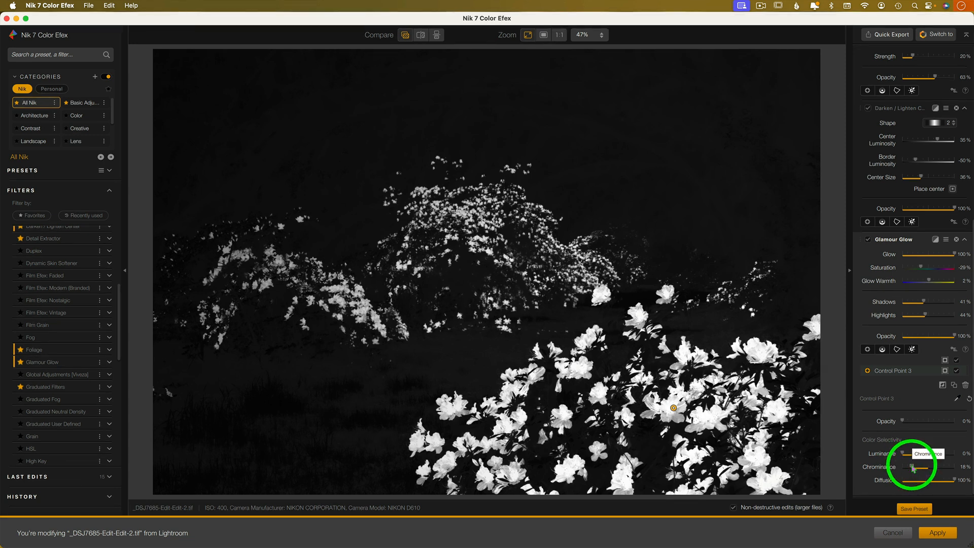
pyautogui.moveTo(954, 480)
pyautogui.mouseDown()
pyautogui.moveTo(919, 482)
pyautogui.moveTo(954, 479)
pyautogui.mouseUp()
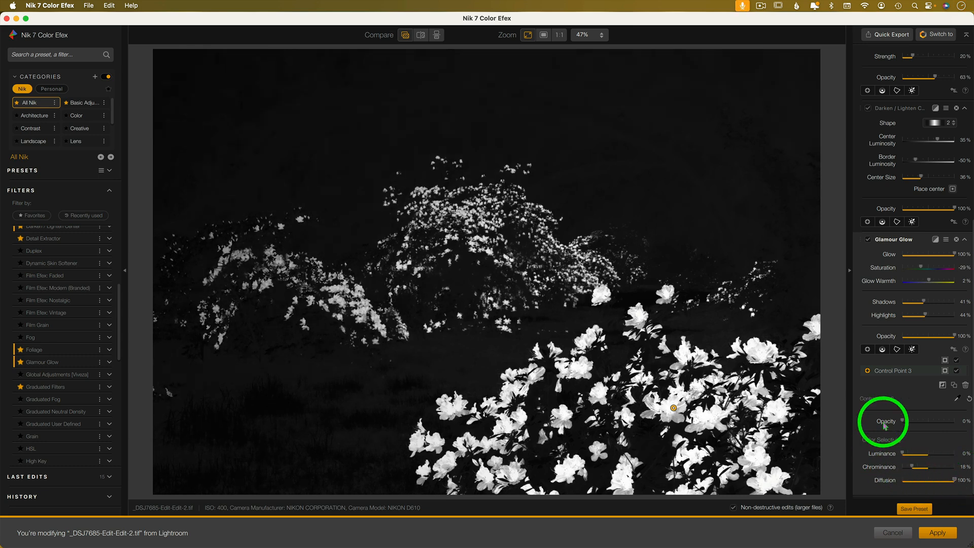
pyautogui.click(945, 371)
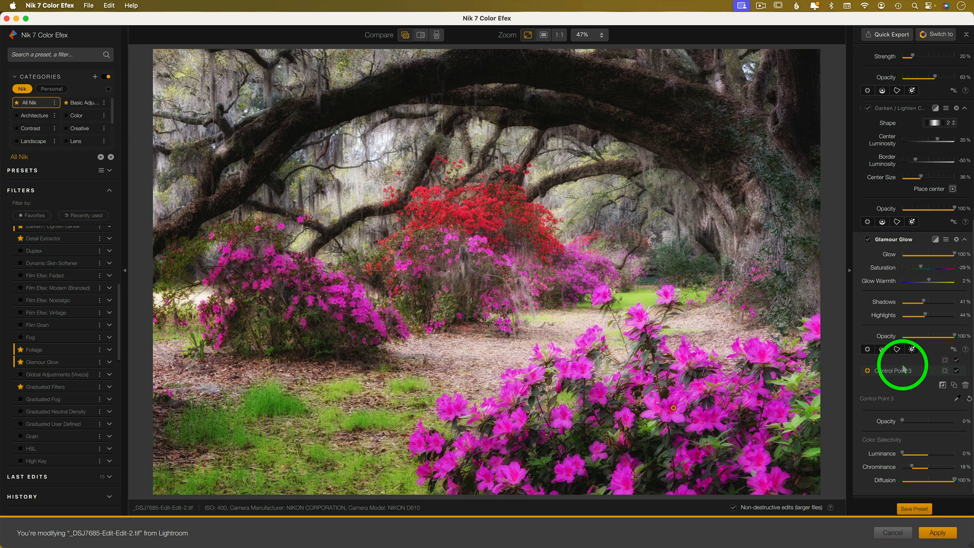
# Step: Compare the photo twice without and with Glamour Glow, and apply the filter stack
pyautogui.click(868, 240)
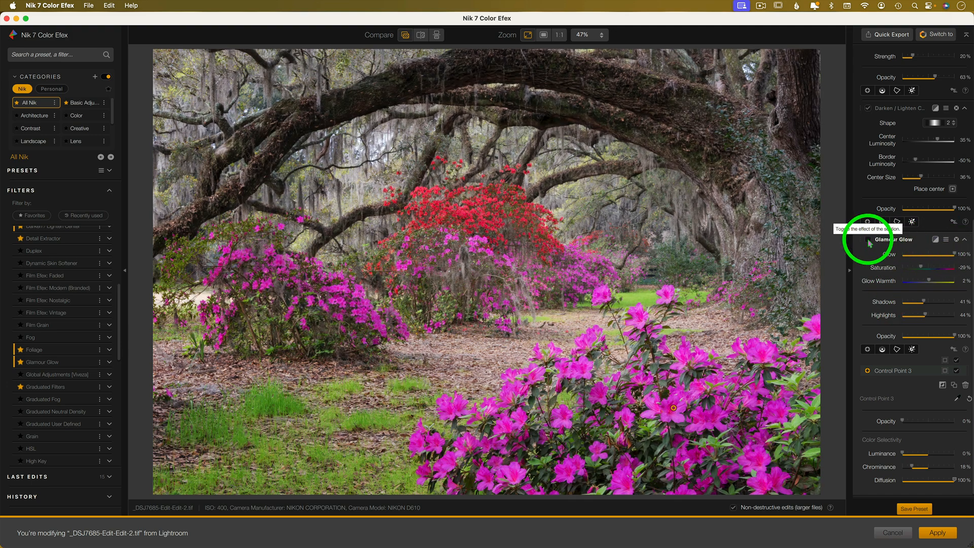
pyautogui.click(869, 241)
pyautogui.click(868, 240)
pyautogui.click(868, 241)
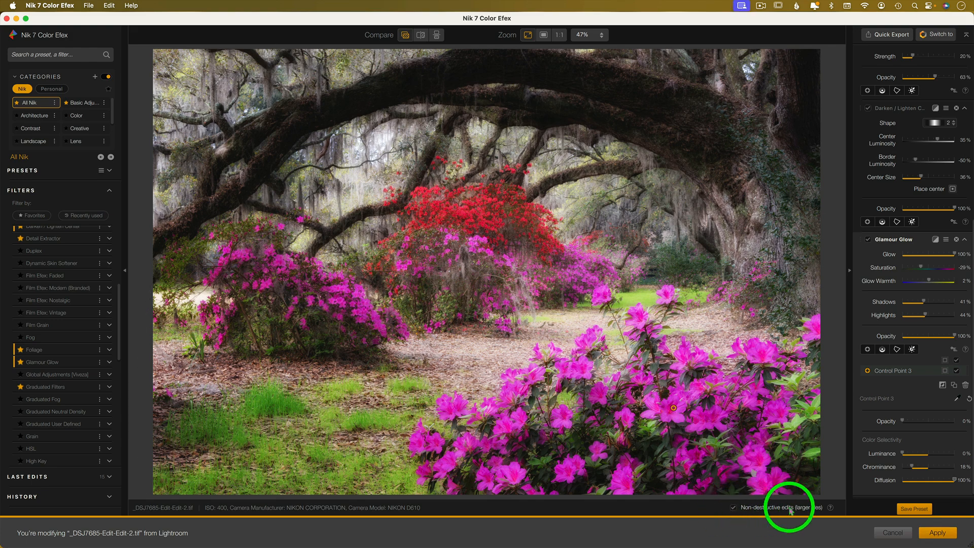
pyautogui.click(938, 532)
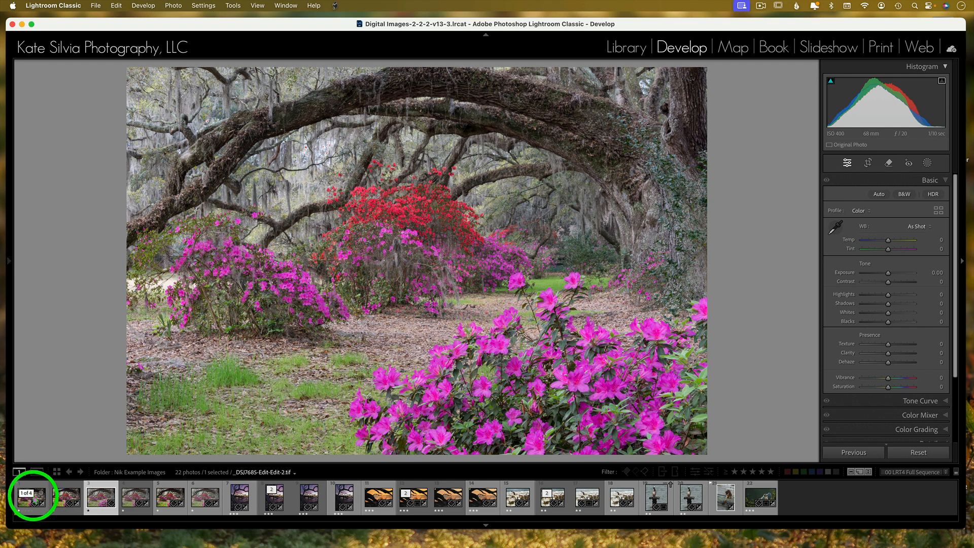
# Step: Select the edited azalea photo _DSJ7685-Edit-Edit-2.tif in Lightroom and reopen it in Nik 7 Color Efex
pyautogui.click(31, 497)
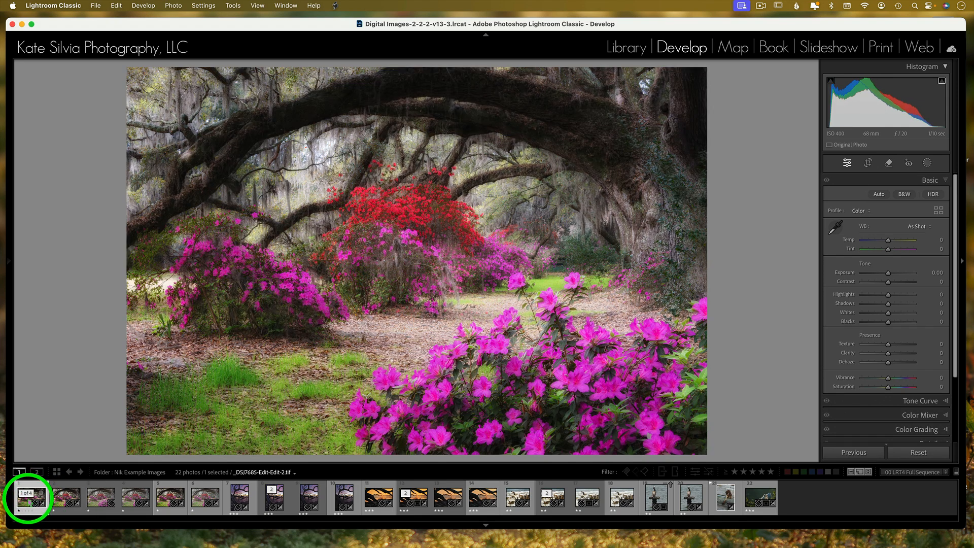
pyautogui.rightClick(30, 501)
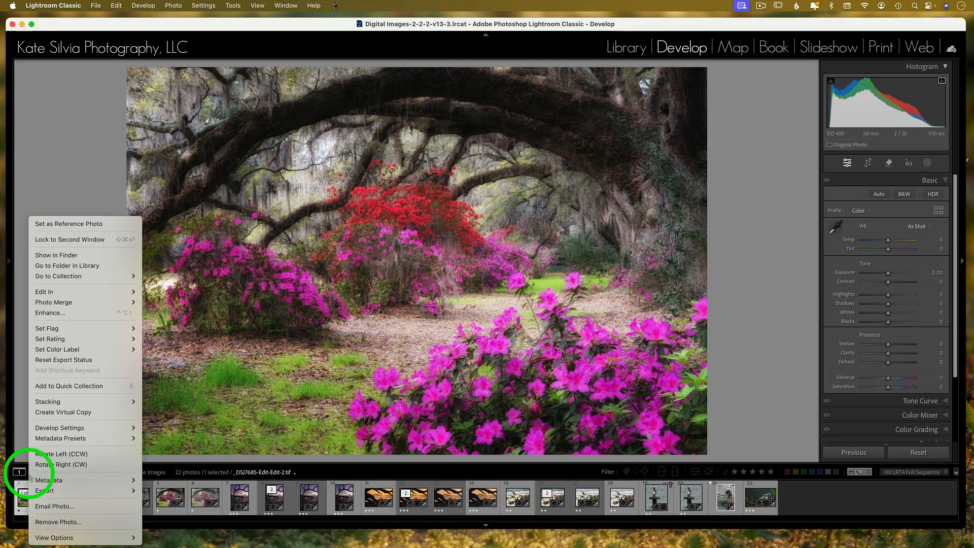
pyautogui.moveTo(82, 301)
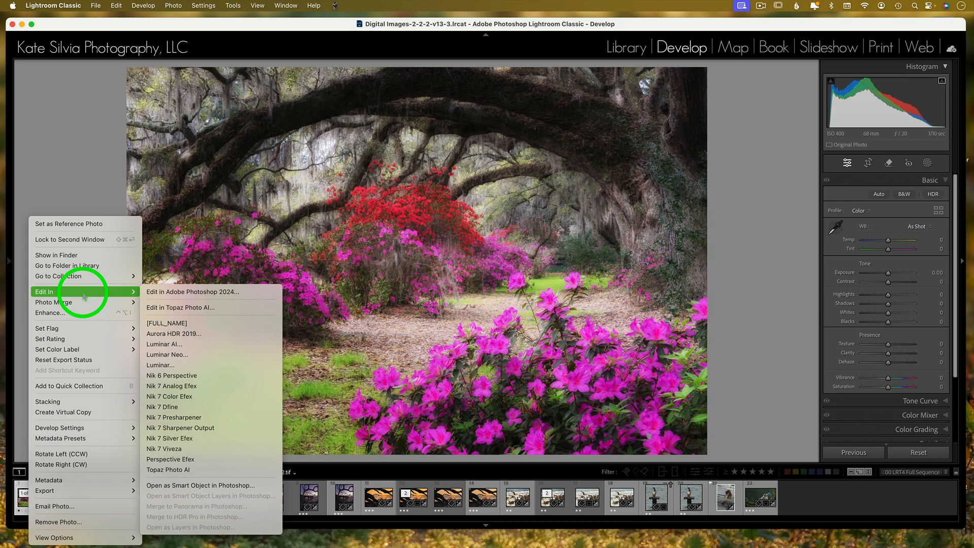
pyautogui.click(195, 396)
pyautogui.click(447, 200)
pyautogui.click(550, 250)
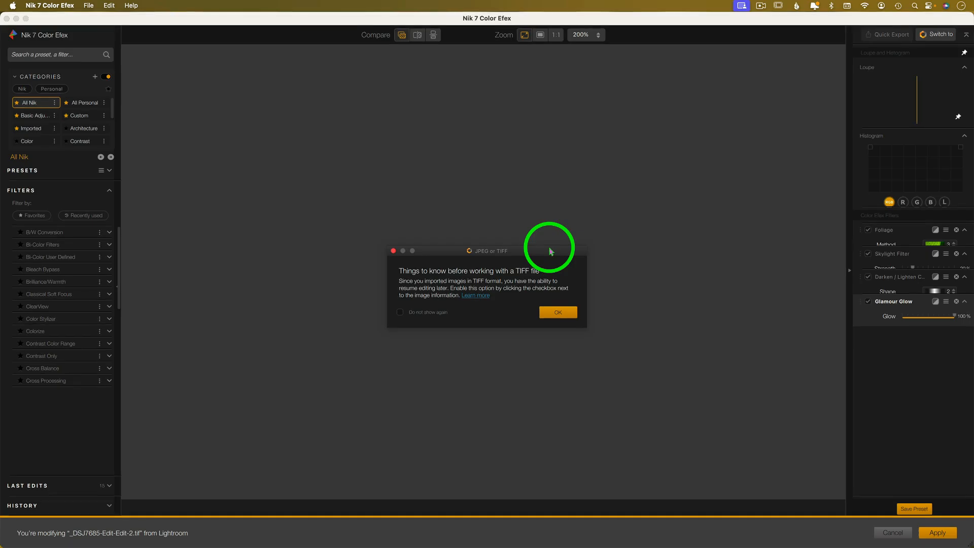
pyautogui.click(558, 312)
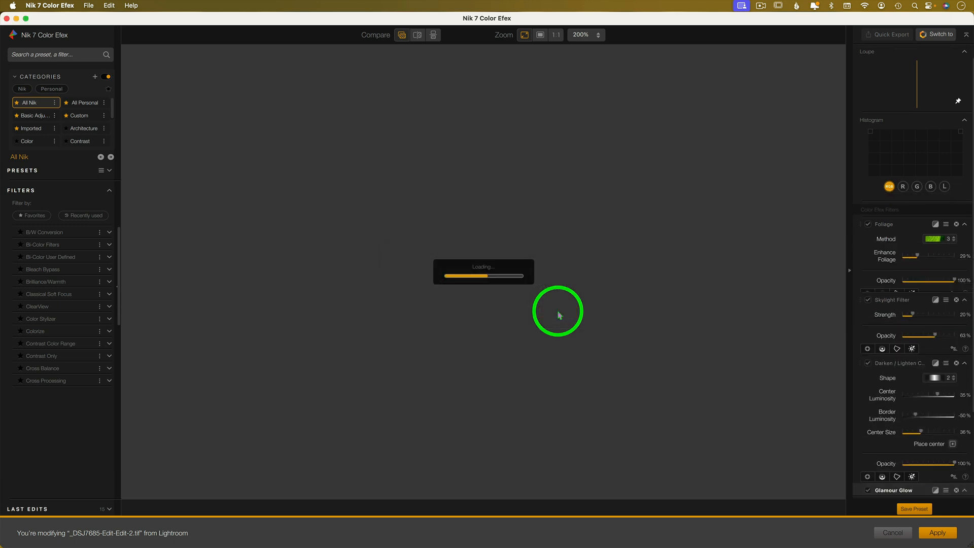
# Step: Review the filters and control point stored in the reopened TIFF, and close it without saving
pyautogui.scroll(10, 924, 411)
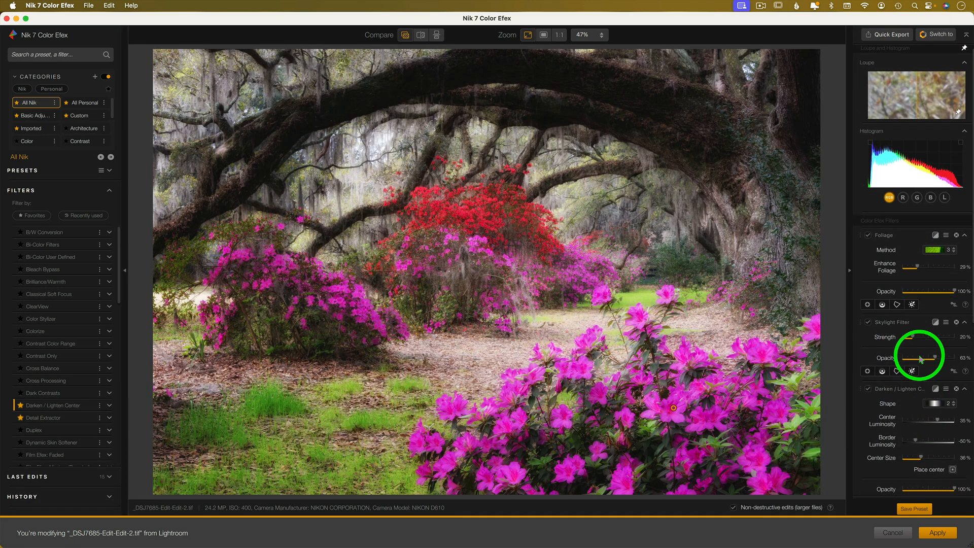
pyautogui.scroll(-10, 921, 359)
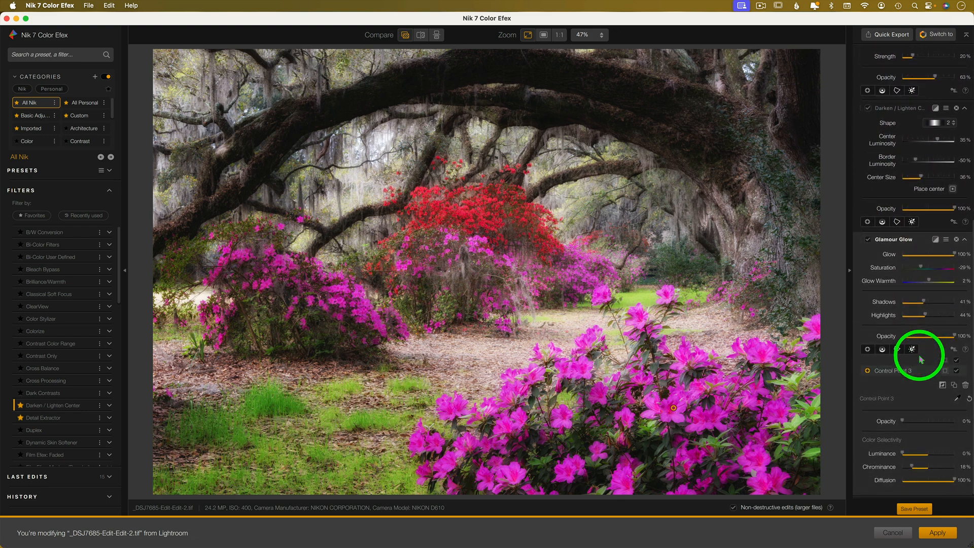
pyautogui.scroll(10, 921, 359)
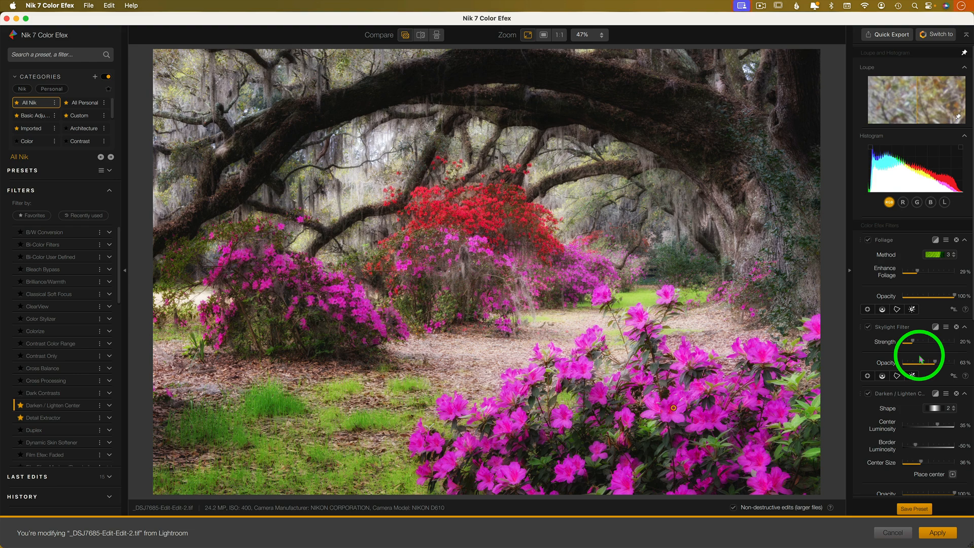
pyautogui.click(894, 532)
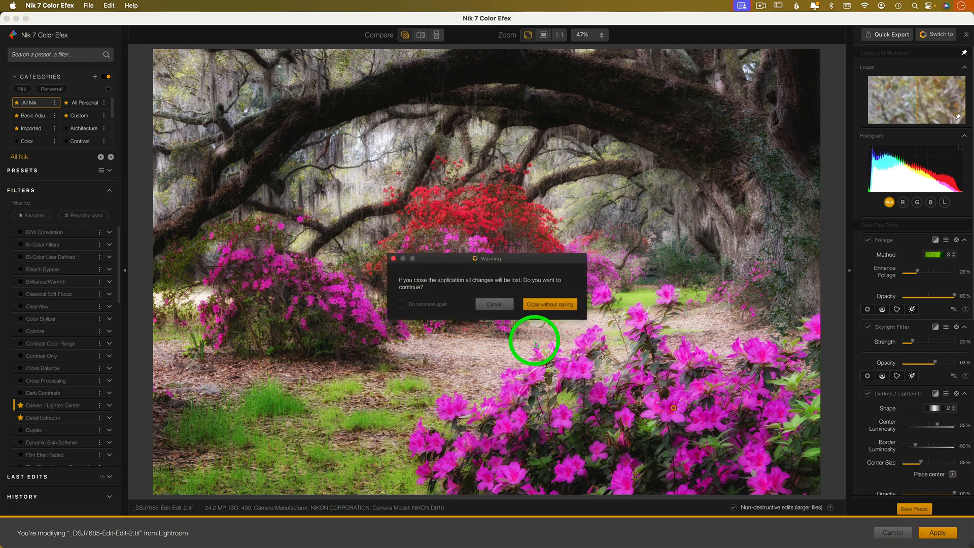
pyautogui.click(551, 304)
# Step: Select the egret photo Audubon Swamp May 26-47 in Lightroom and open it in Nik 7 Color Efex
pyautogui.click(760, 495)
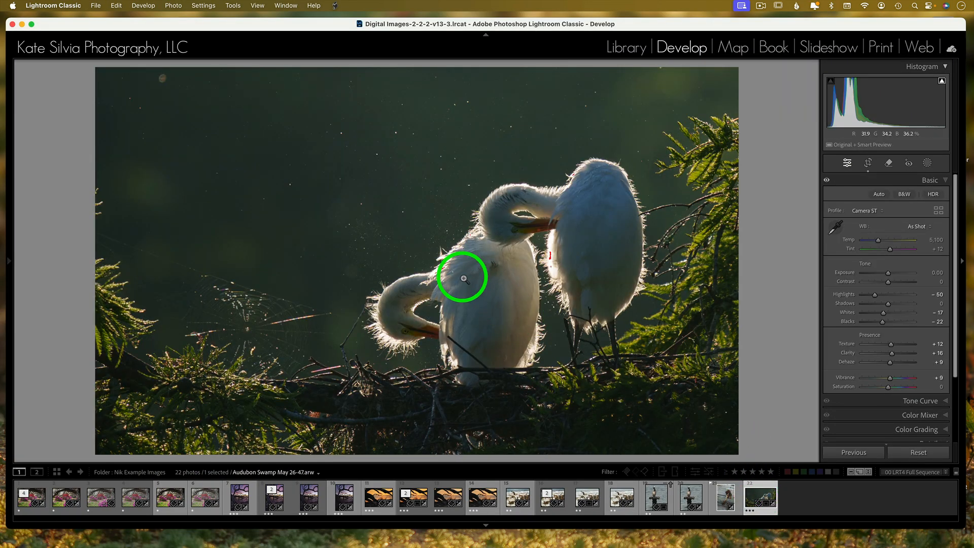
pyautogui.rightClick(463, 278)
pyautogui.moveTo(495, 313)
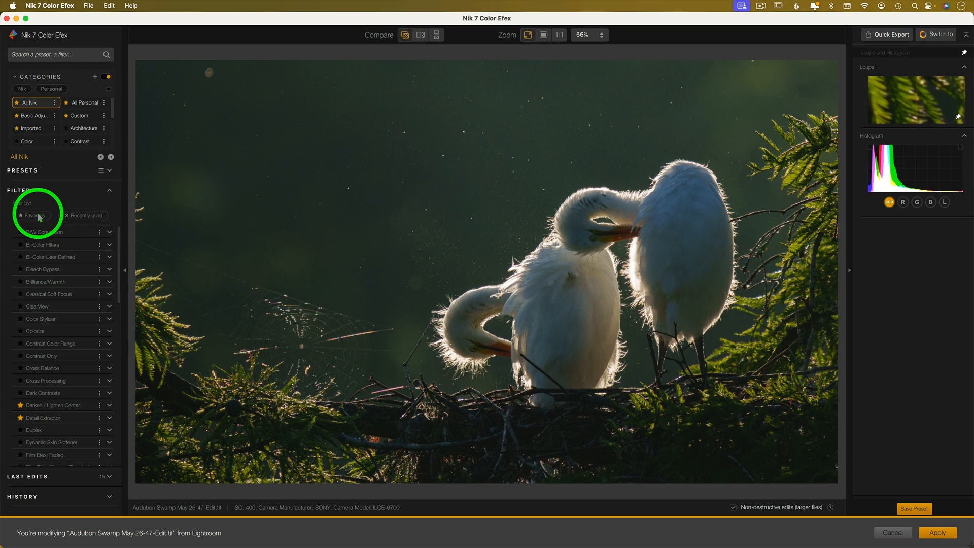
# Step: Limit the filter list to favorites, add Glamour Glow to the egret photo and set its glow to 67%
pyautogui.click(39, 218)
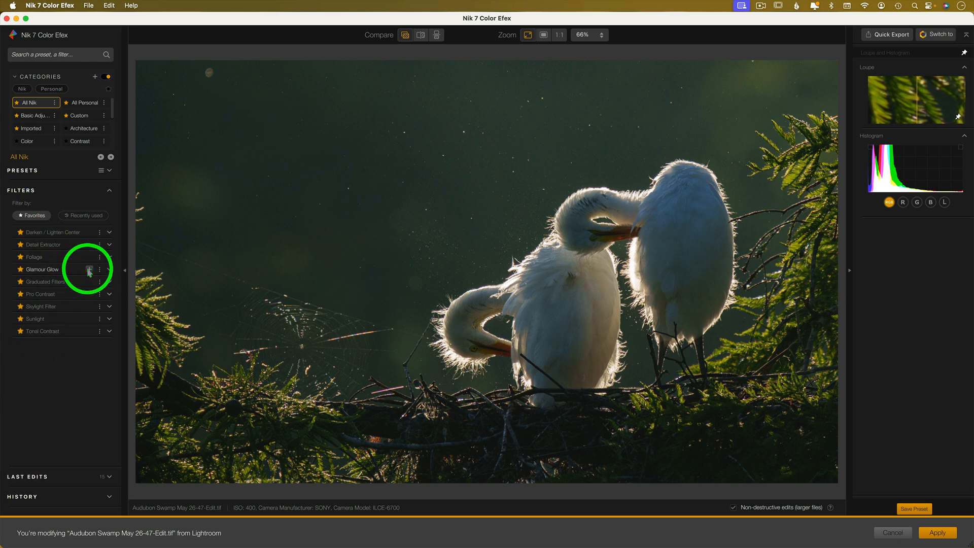
pyautogui.click(89, 270)
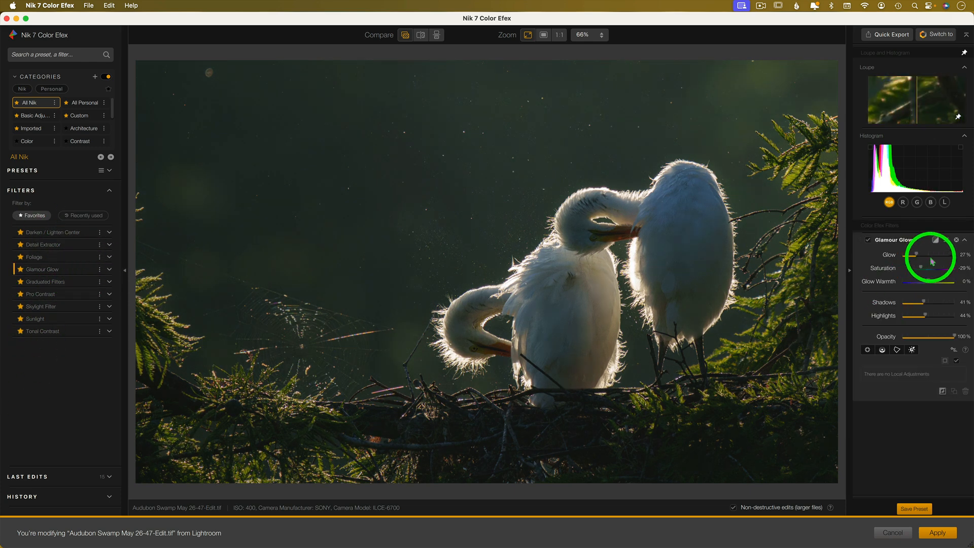
pyautogui.moveTo(917, 254); pyautogui.dragTo(938, 255)
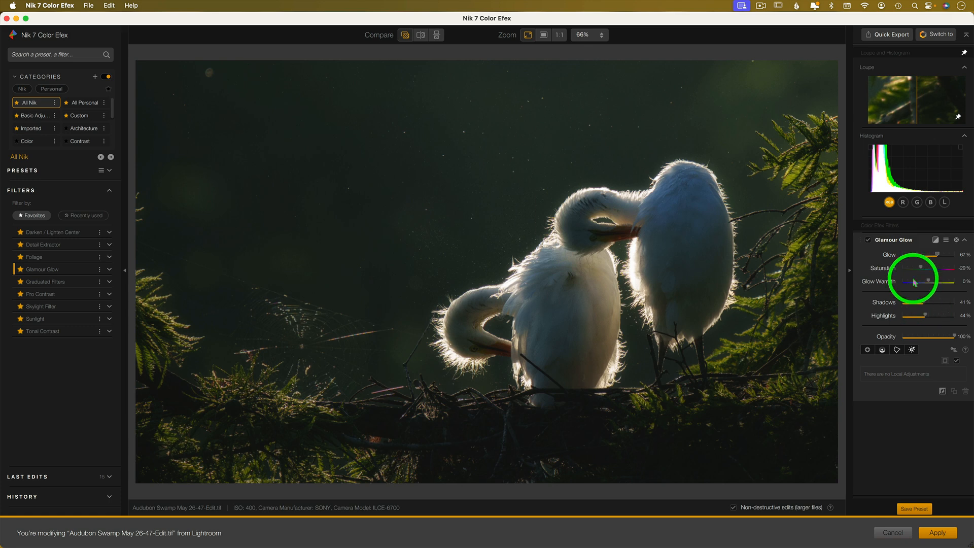
# Step: Switch Glamour Glow off and on twice to compare its effect on the egrets
pyautogui.click(868, 241)
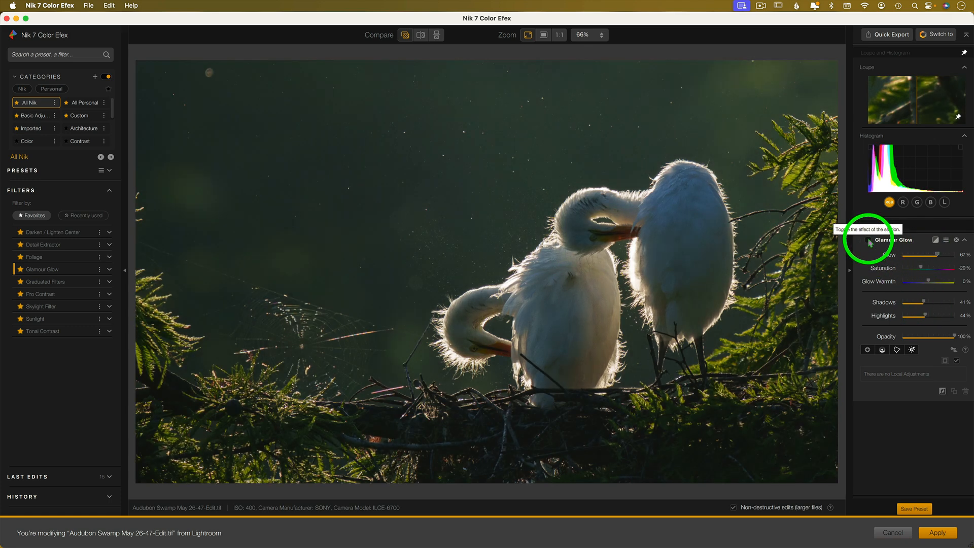
pyautogui.click(869, 241)
pyautogui.click(869, 241)
pyautogui.click(868, 241)
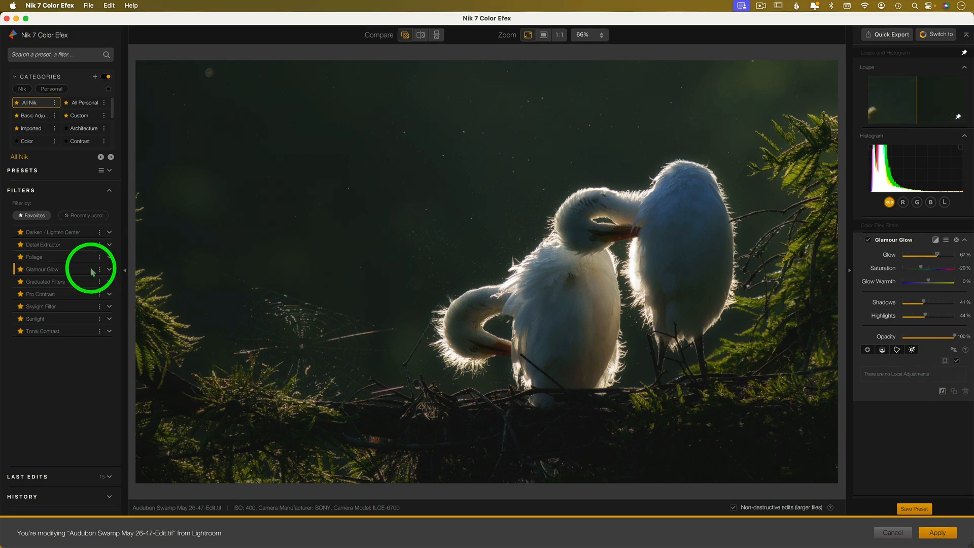
# Step: Add the Skylight Filter and the Foliage filter to the stack, with Foliage set to method 3
pyautogui.click(90, 306)
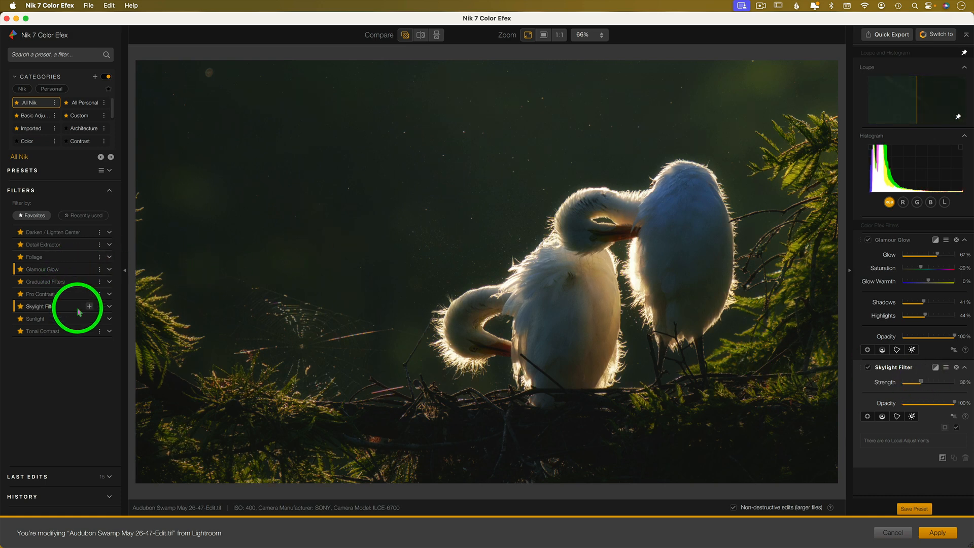
pyautogui.click(89, 257)
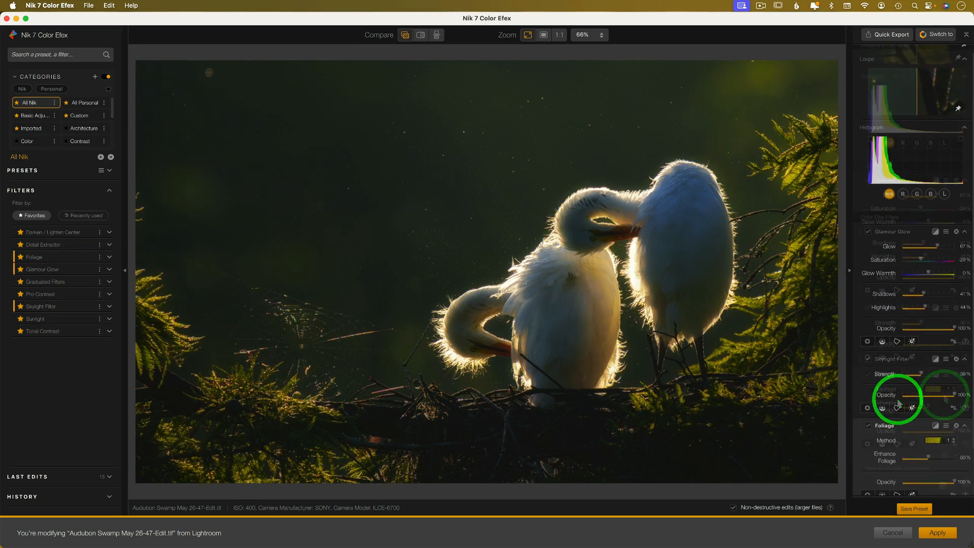
pyautogui.click(939, 389)
pyautogui.click(938, 422)
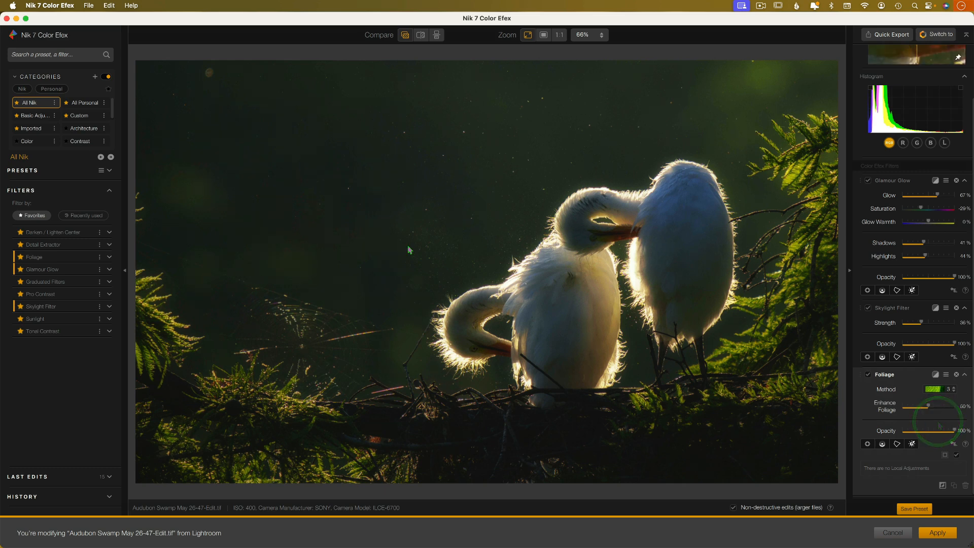
# Step: Show all filters again, add White Neutralizer to the stack and sample its color from the egret photo
pyautogui.click(41, 218)
pyautogui.scroll(-15, 59, 279)
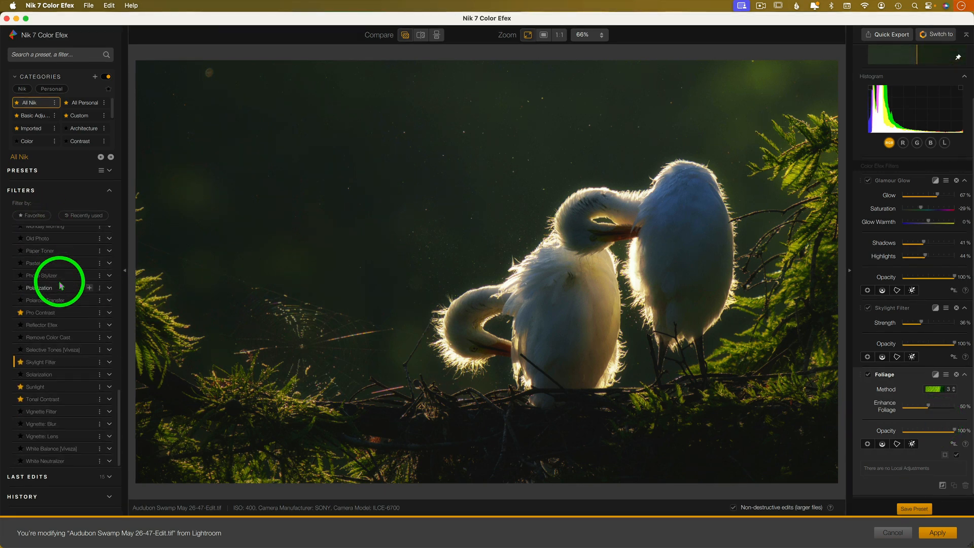
pyautogui.click(89, 461)
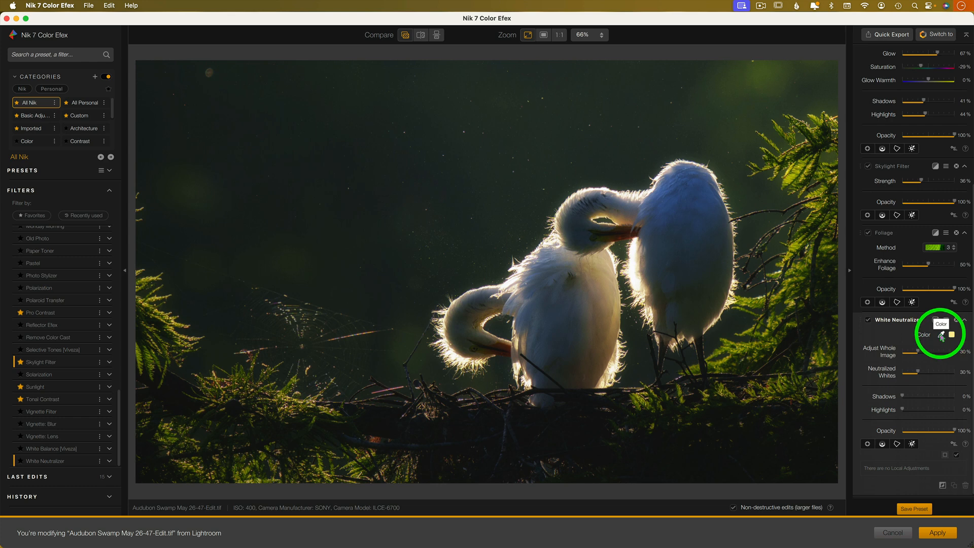
pyautogui.click(941, 335)
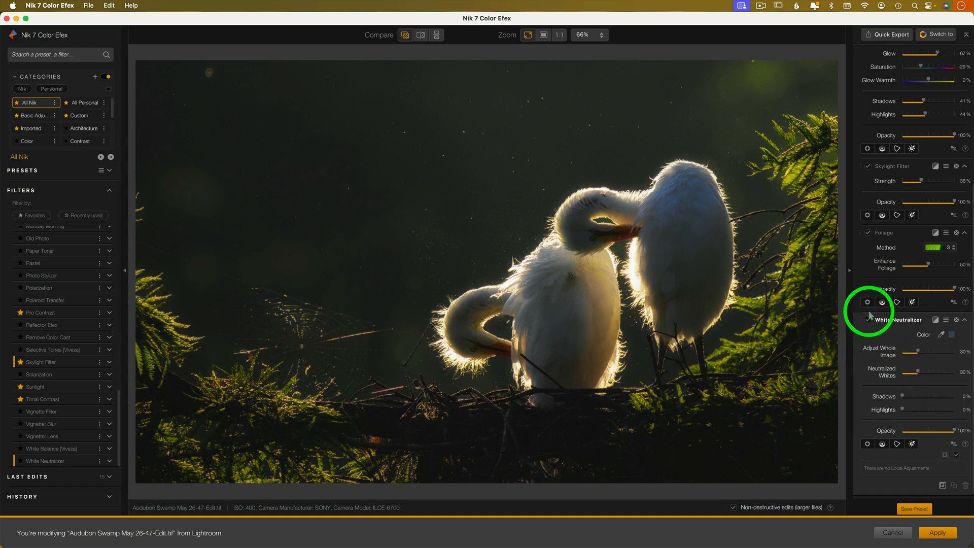
# Step: Compare the egret photo with and without the whole filter stack
pyautogui.click(407, 37)
pyautogui.click(406, 37)
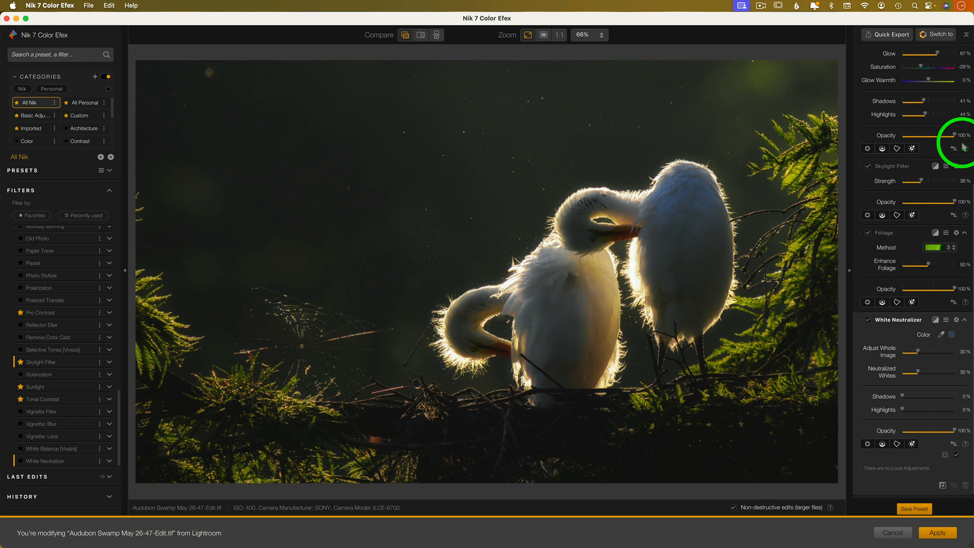
# Step: Add a Glamour Glow control point at 0% opacity on each egret's head, with a stretched, tilted ellipse following the birds
pyautogui.scroll(3, 937, 118)
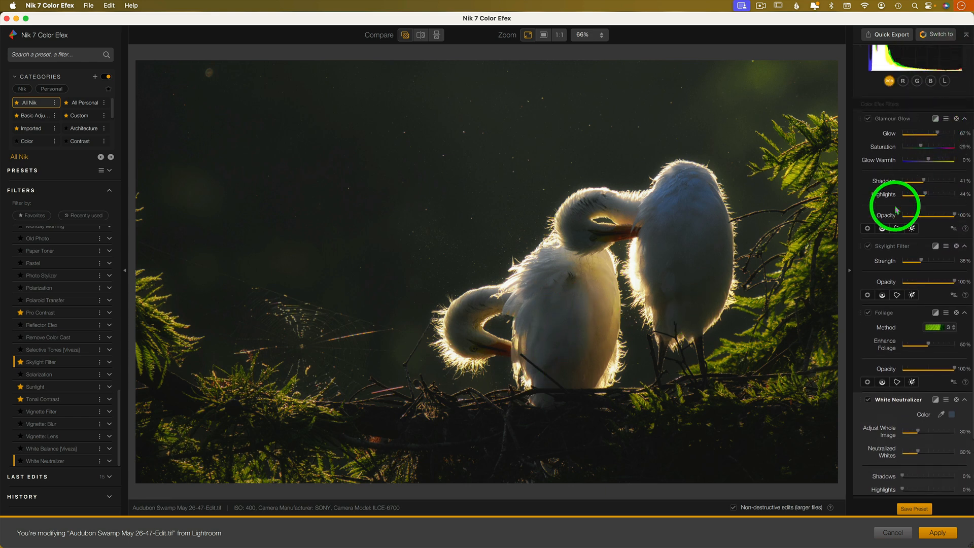
pyautogui.click(867, 229)
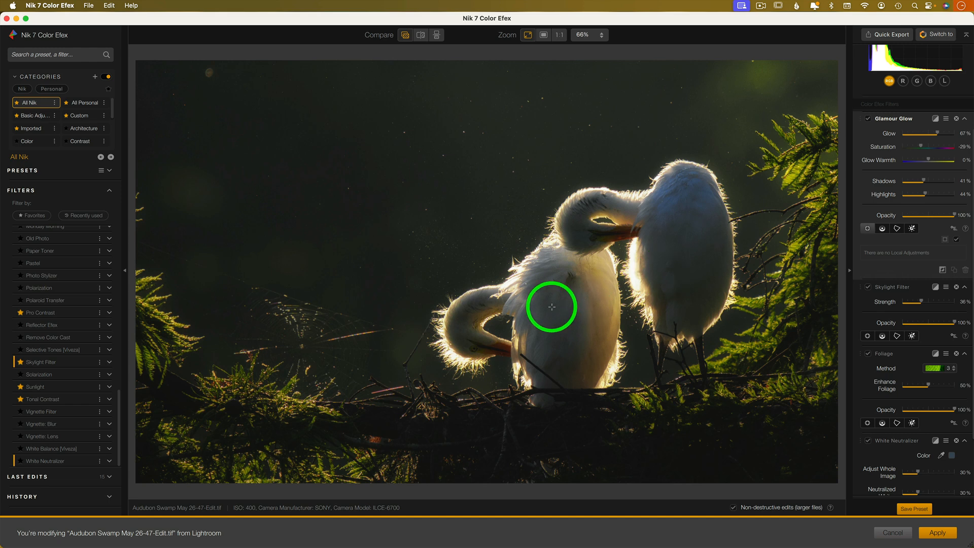
pyautogui.click(465, 326)
pyautogui.moveTo(549, 328); pyautogui.dragTo(642, 327)
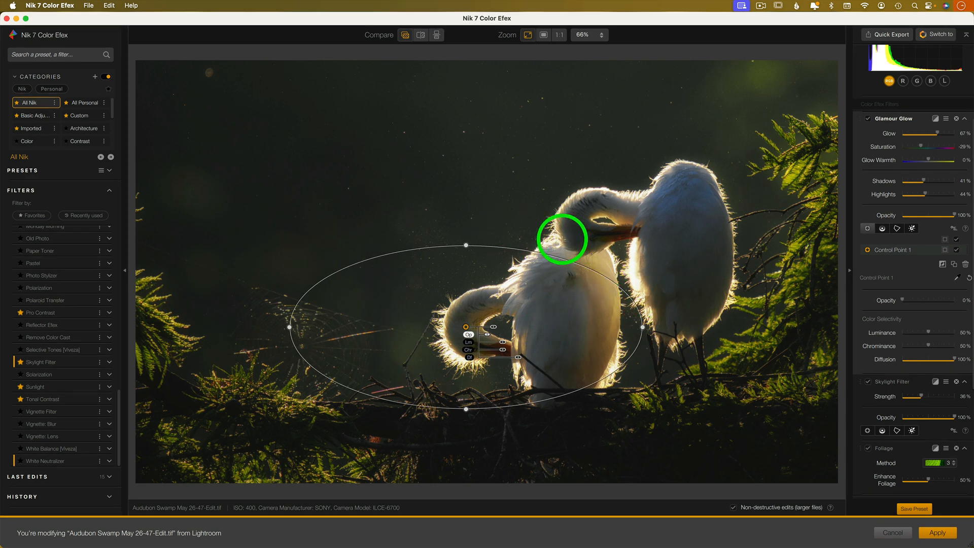
pyautogui.moveTo(642, 327); pyautogui.dragTo(750, 197)
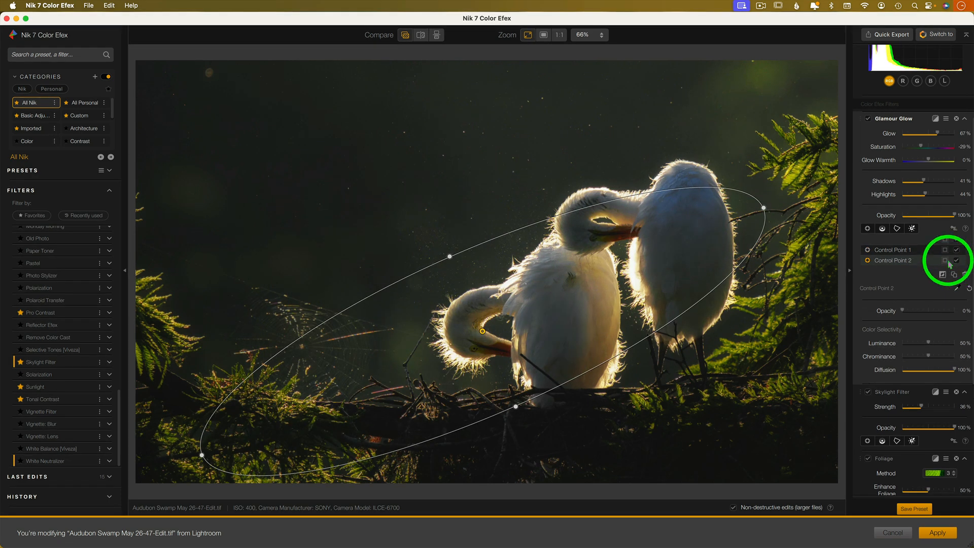
pyautogui.moveTo(478, 337)
pyautogui.moveTo(484, 332); pyautogui.dragTo(605, 236)
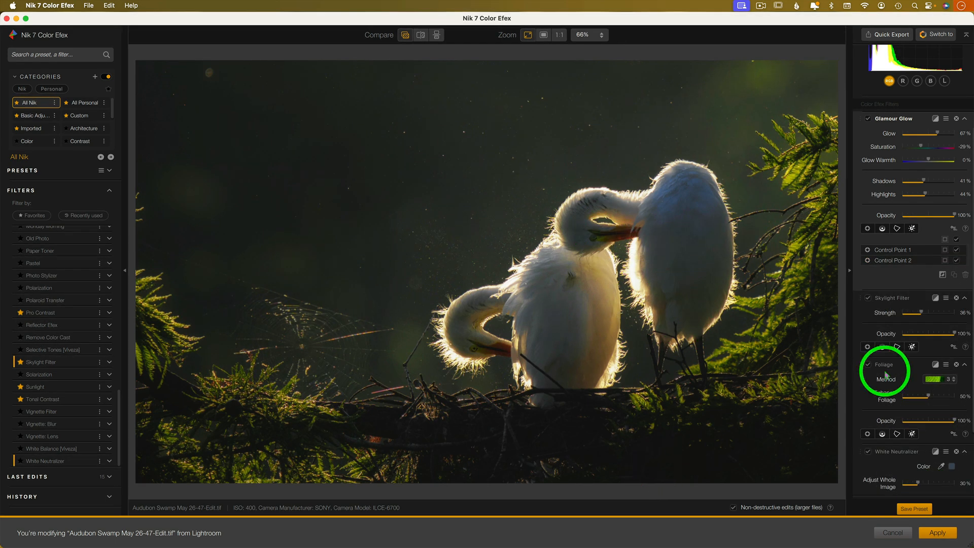
# Step: Check the mask of Glamour Glow's local adjustments and narrow the ellipse around the second control point
pyautogui.click(945, 239)
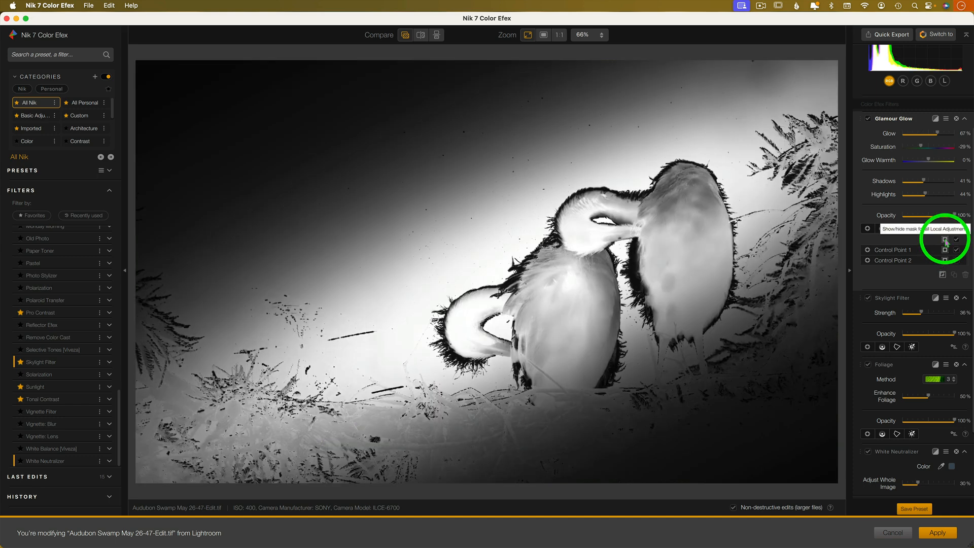
pyautogui.click(946, 240)
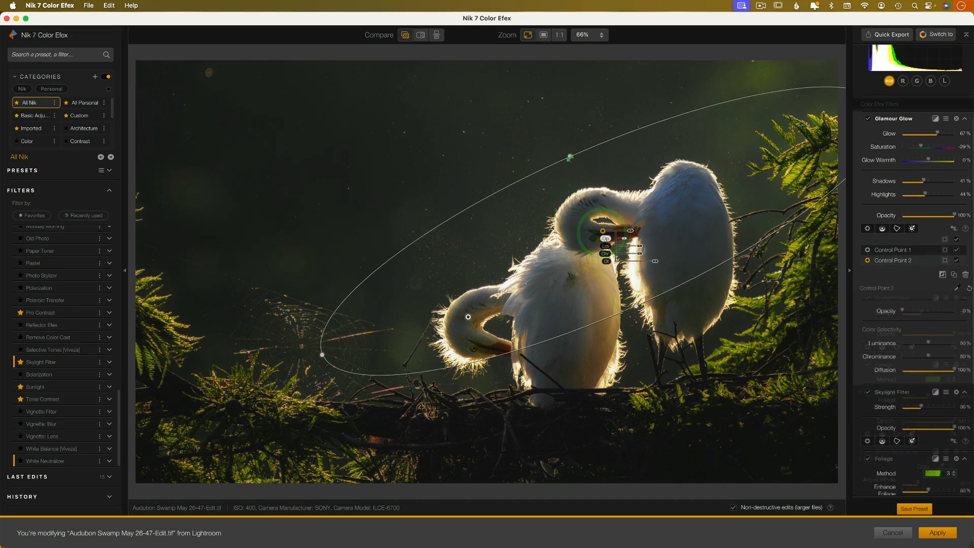
pyautogui.moveTo(570, 157); pyautogui.dragTo(581, 183)
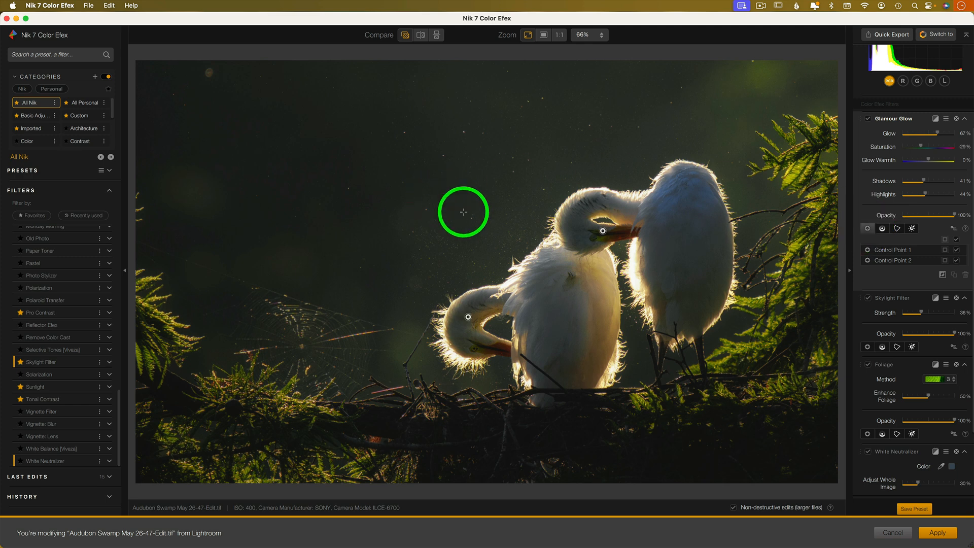
# Step: Add a third Glamour Glow control point at 100% opacity in the dark background and enlarge it beyond the whole photo
pyautogui.click(454, 217)
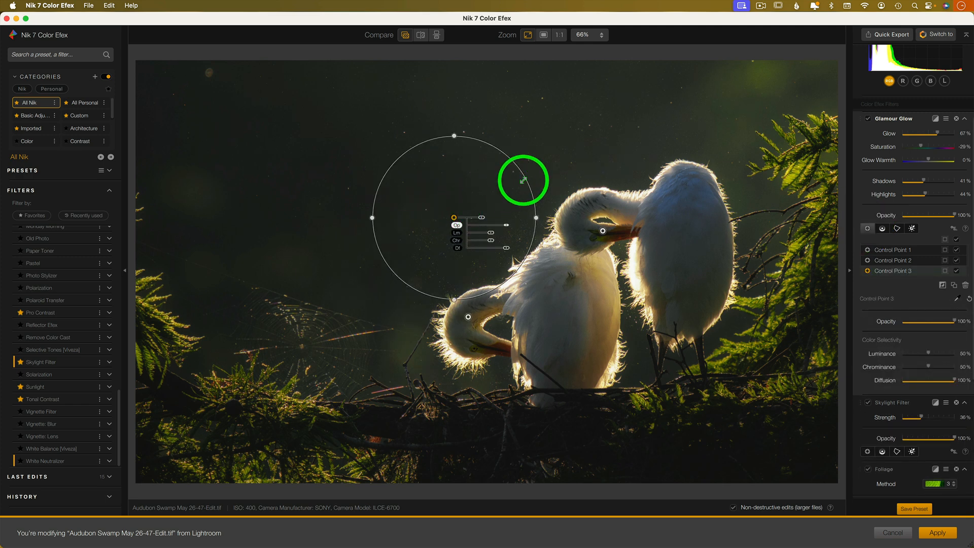
pyautogui.moveTo(523, 180); pyautogui.dragTo(971, 62)
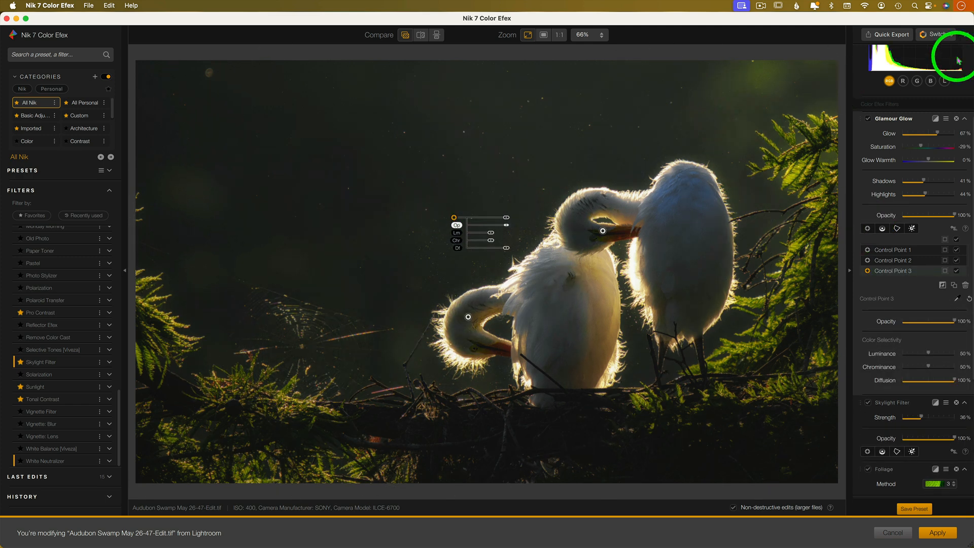
pyautogui.click(697, 96)
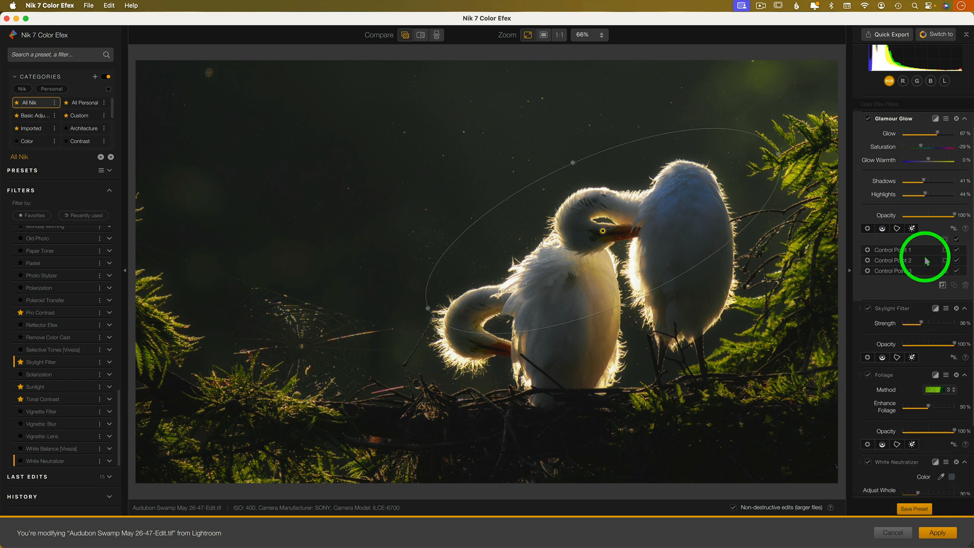
# Step: Compare the egret photo before and after the edits with the control points in place
pyautogui.click(406, 36)
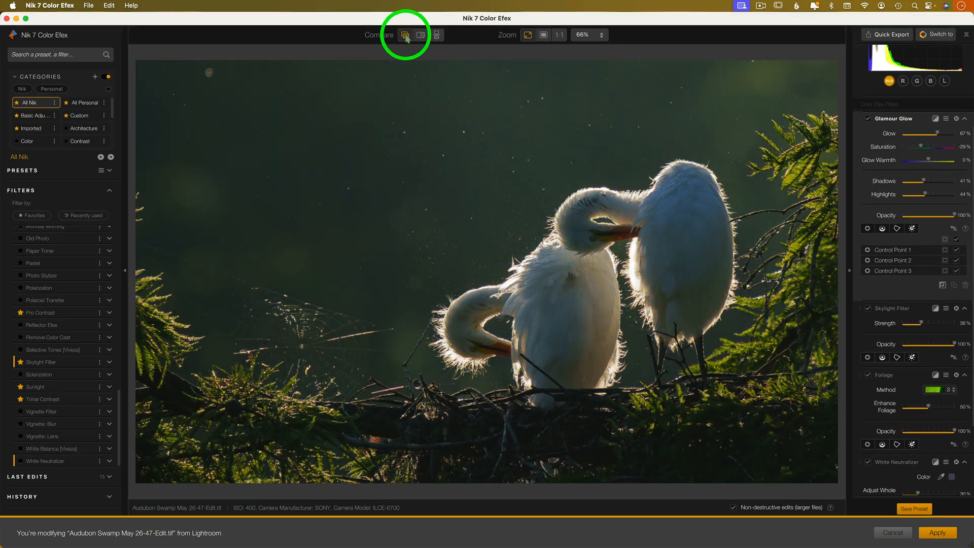
pyautogui.click(407, 38)
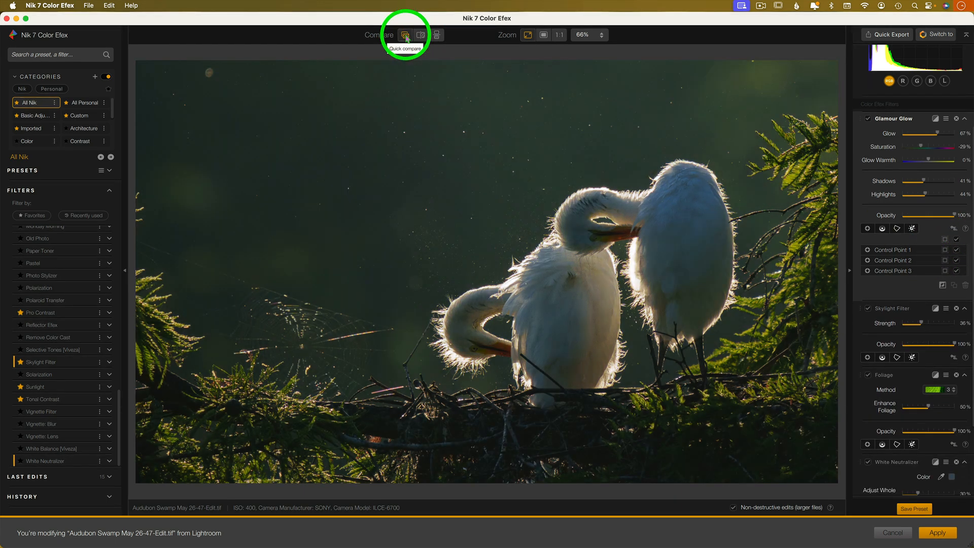
pyautogui.click(406, 38)
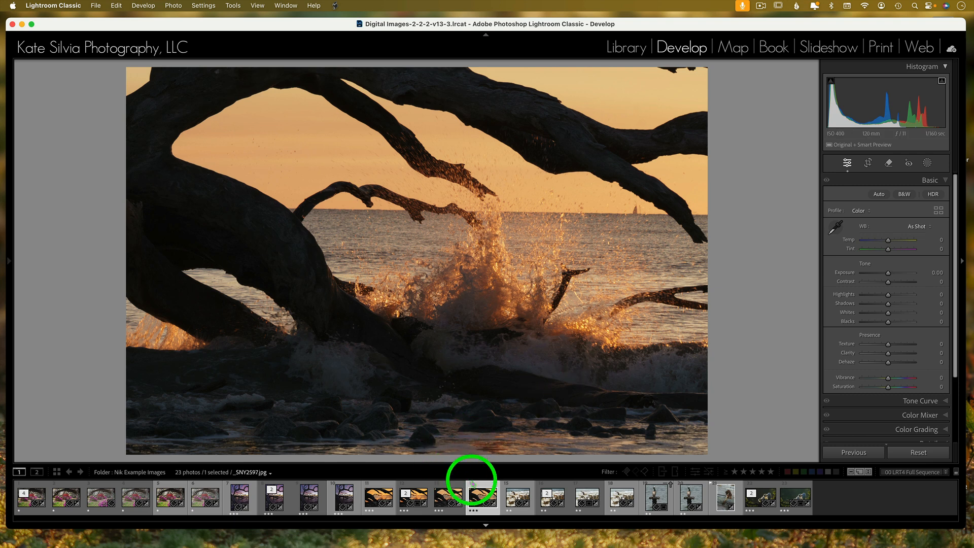
# Step: In Lightroom Classic, select the driftwood sunset photo DSC09435.jpg and open a copy with Lightroom adjustments in Adobe Photoshop 2024
pyautogui.click(310, 500)
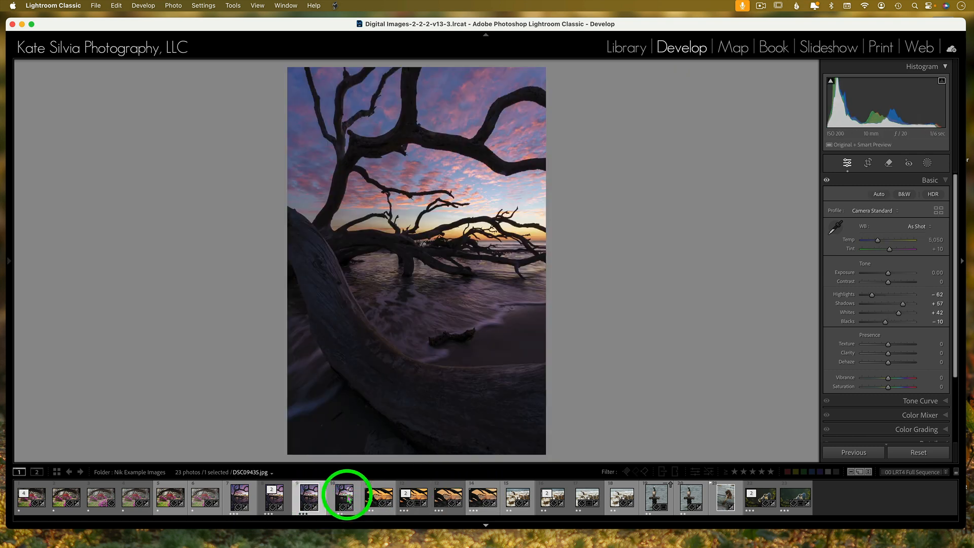
pyautogui.click(344, 500)
pyautogui.rightClick(344, 499)
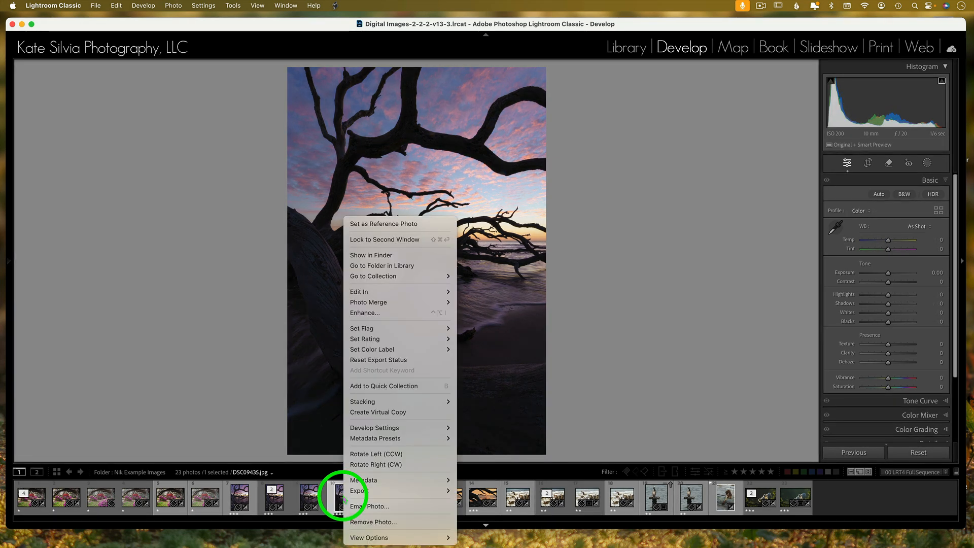
pyautogui.moveTo(389, 295)
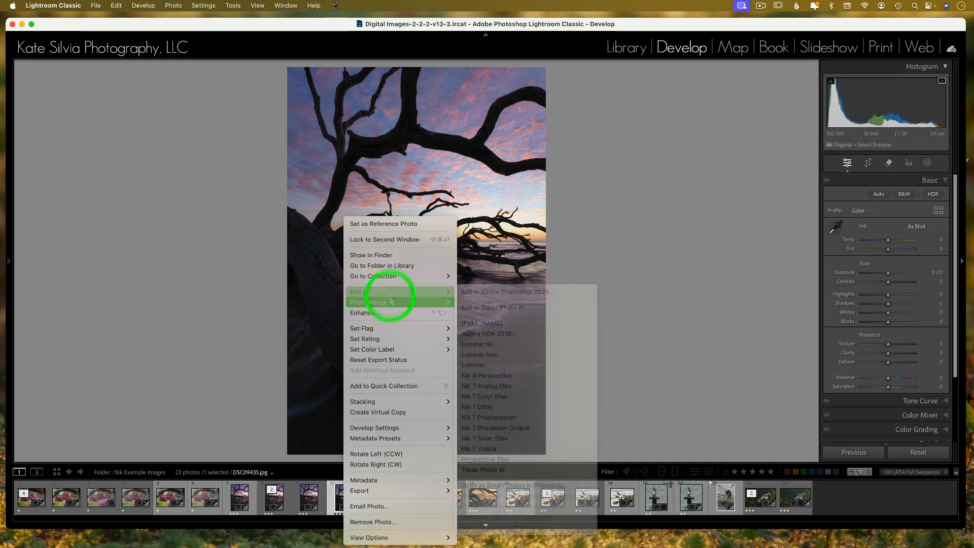
pyautogui.click(529, 294)
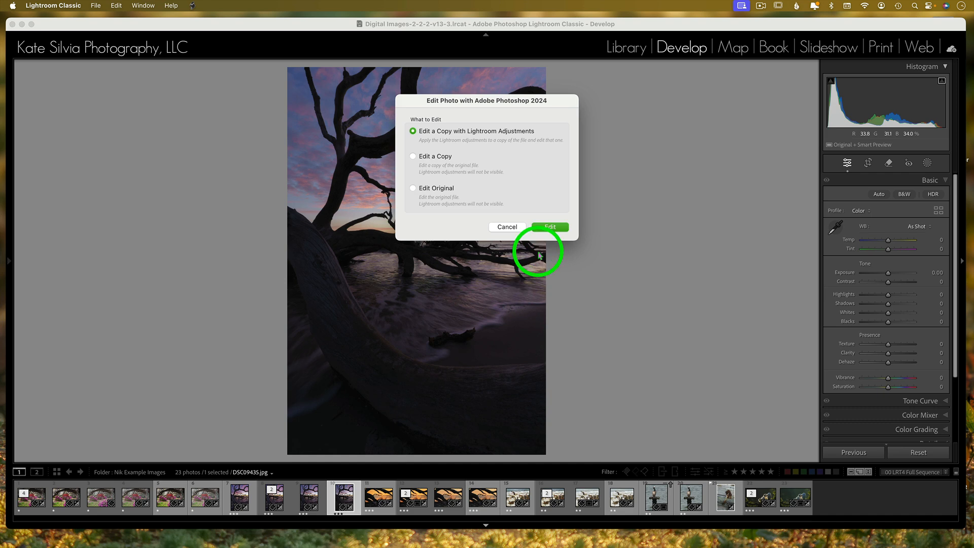
pyautogui.click(553, 229)
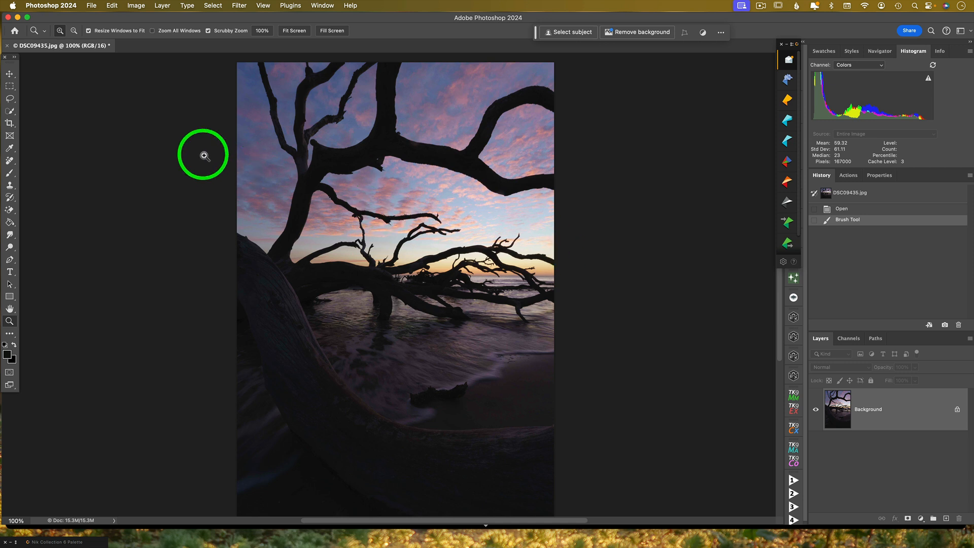
# Step: Expand the Nik Collection 7 palette, move it slightly higher and look through its plugins
pyautogui.click(92, 6)
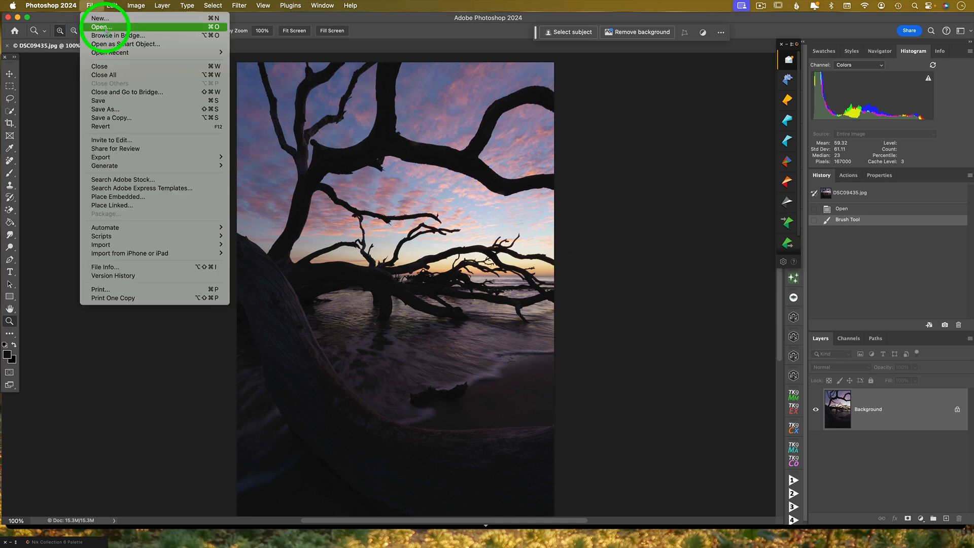
pyautogui.click(94, 6)
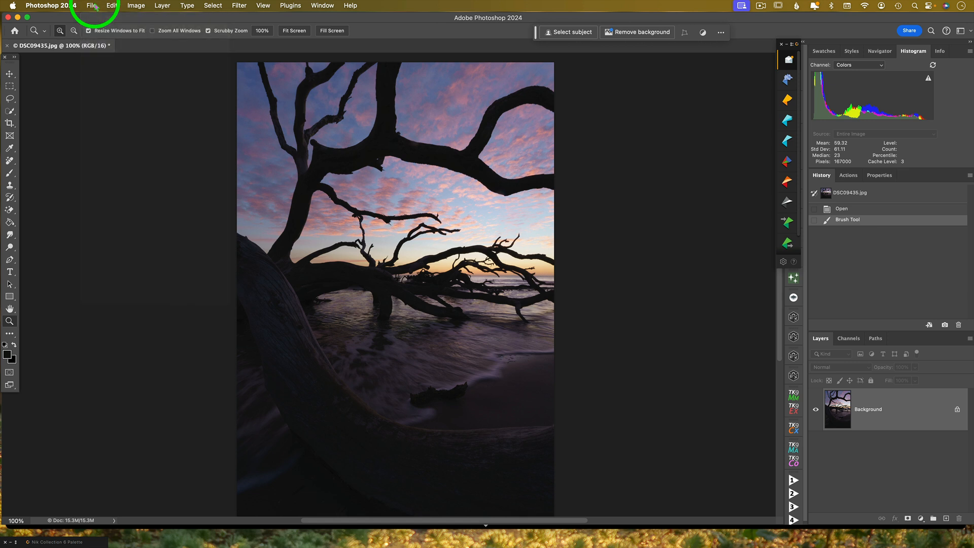
pyautogui.moveTo(789, 64)
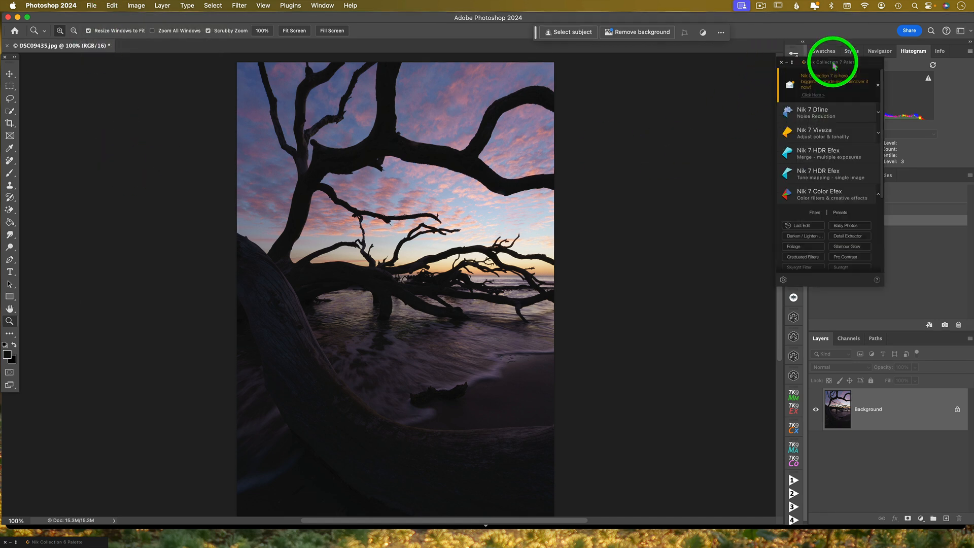
pyautogui.moveTo(833, 65); pyautogui.dragTo(833, 40)
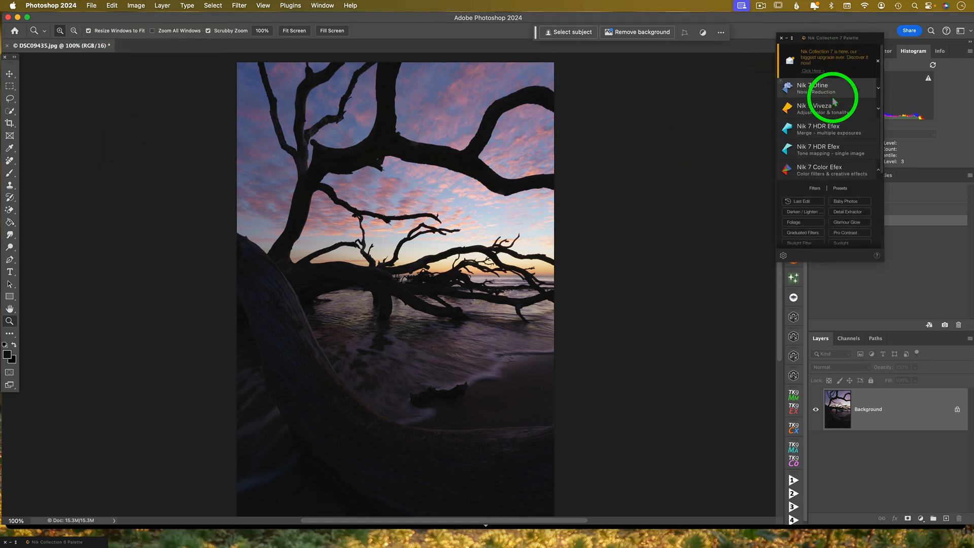
pyautogui.scroll(-2, 834, 101)
pyautogui.scroll(2, 834, 101)
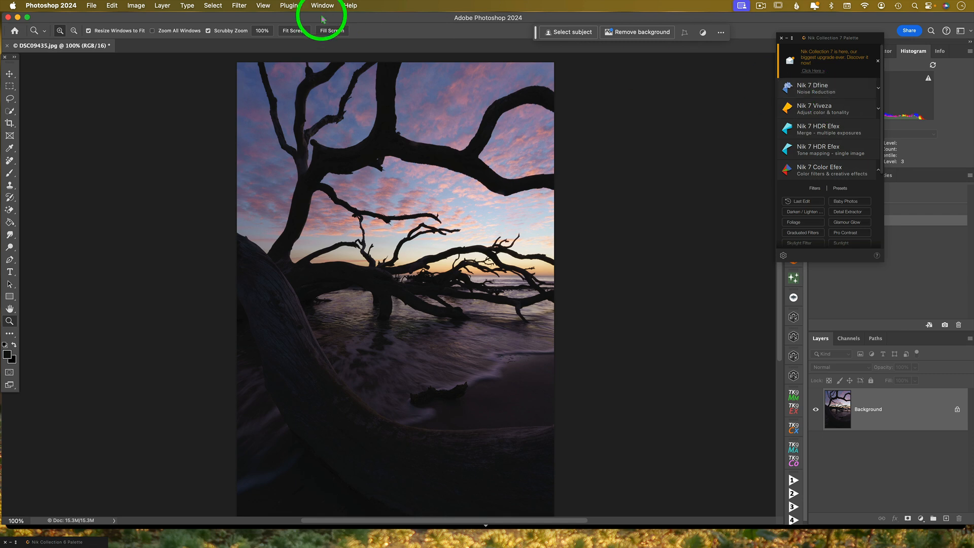
# Step: Launch the Nik Collection 7 Palette from Photoshop's automation commands
pyautogui.click(116, 7)
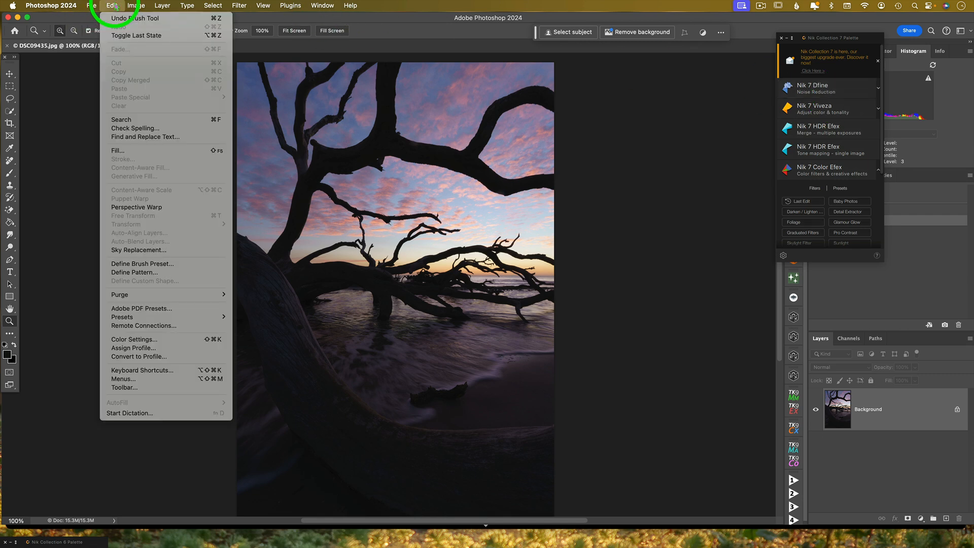
pyautogui.moveTo(94, 6)
pyautogui.moveTo(126, 227)
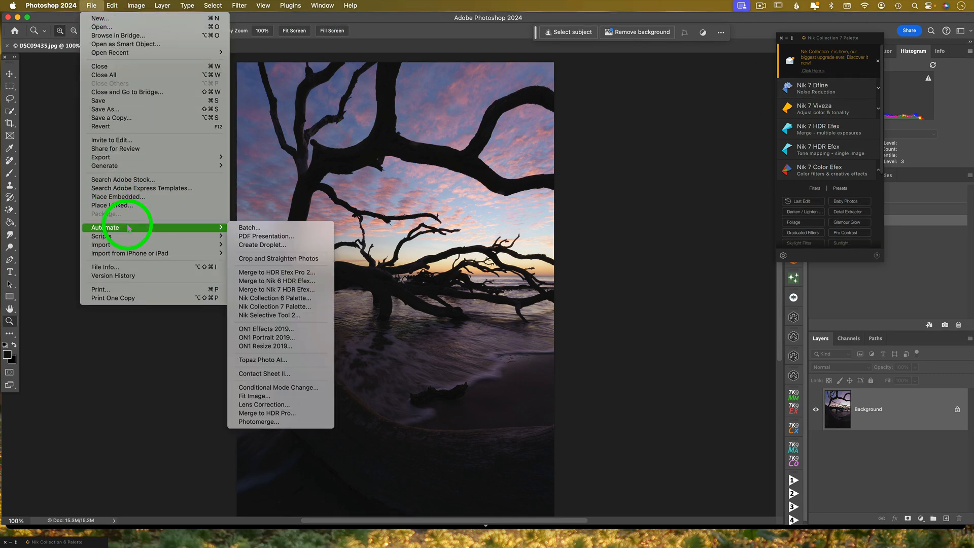
pyautogui.click(295, 307)
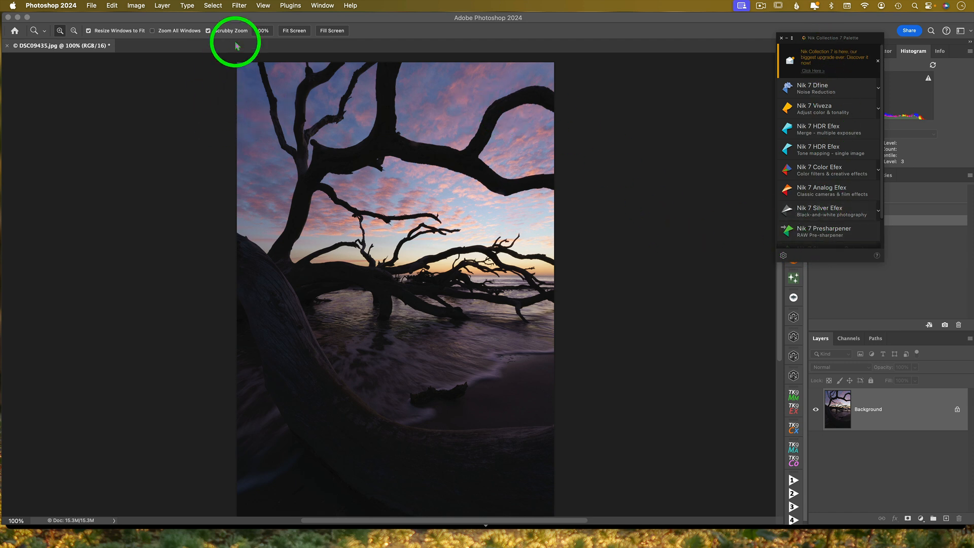
pyautogui.click(240, 9)
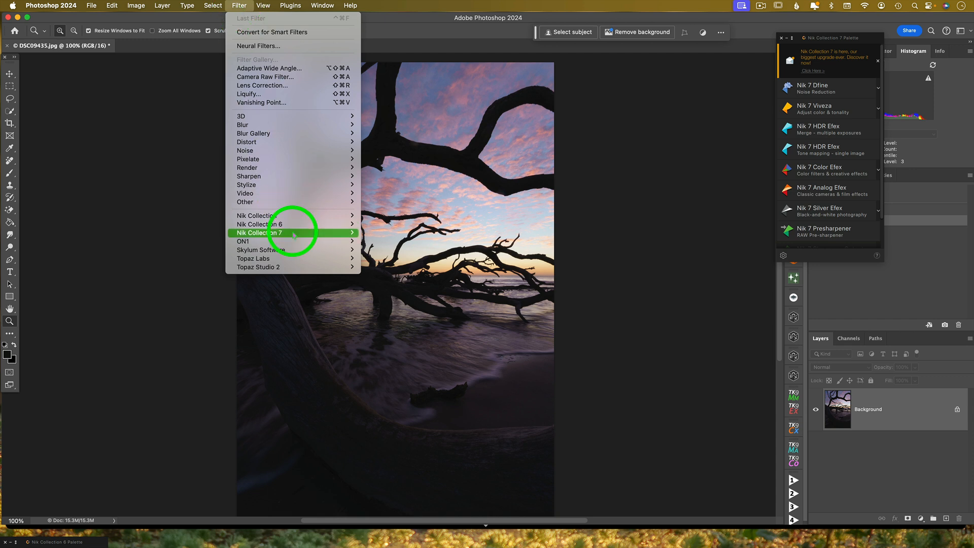
pyautogui.moveTo(294, 233)
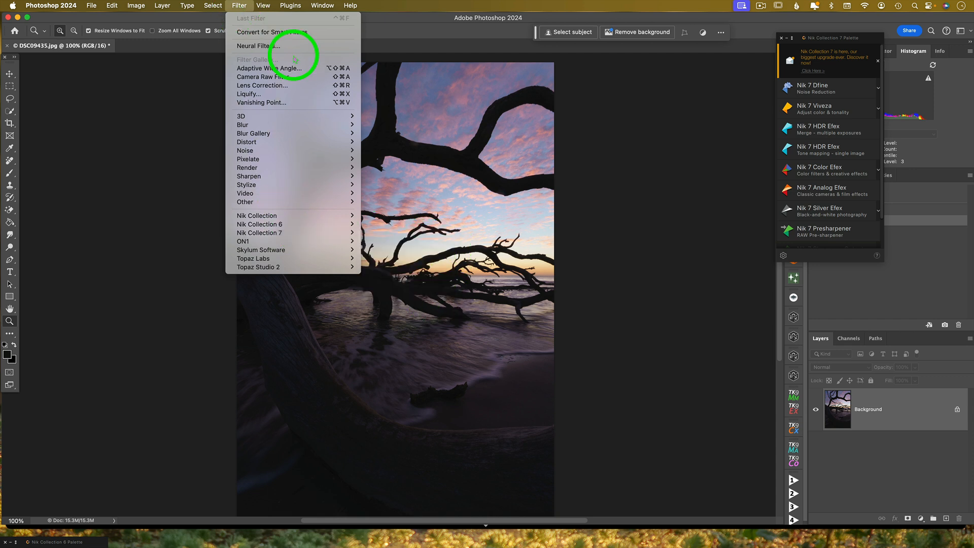
pyautogui.click(239, 6)
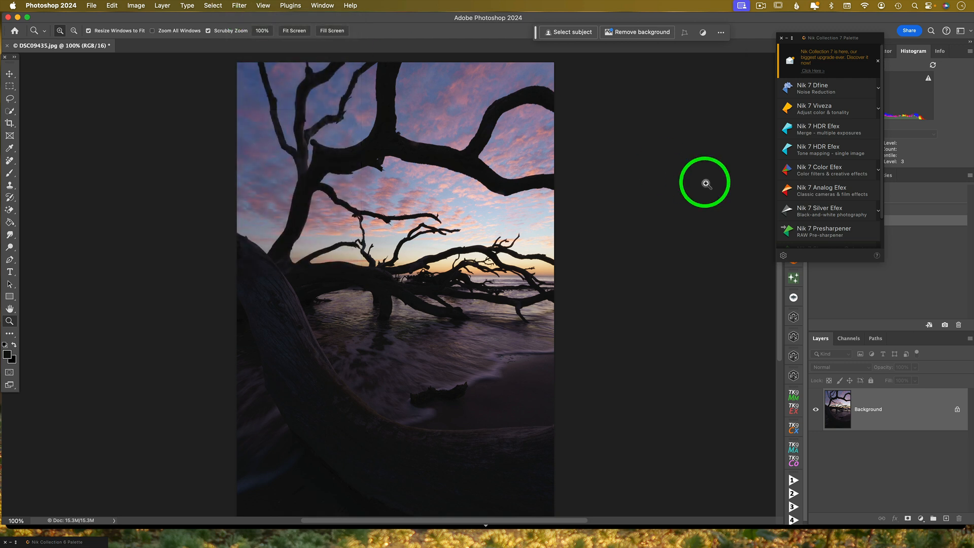
# Step: Expand Nik 7 Color Efex in the Nik palette and hide its presets so only filters are listed
pyautogui.click(817, 173)
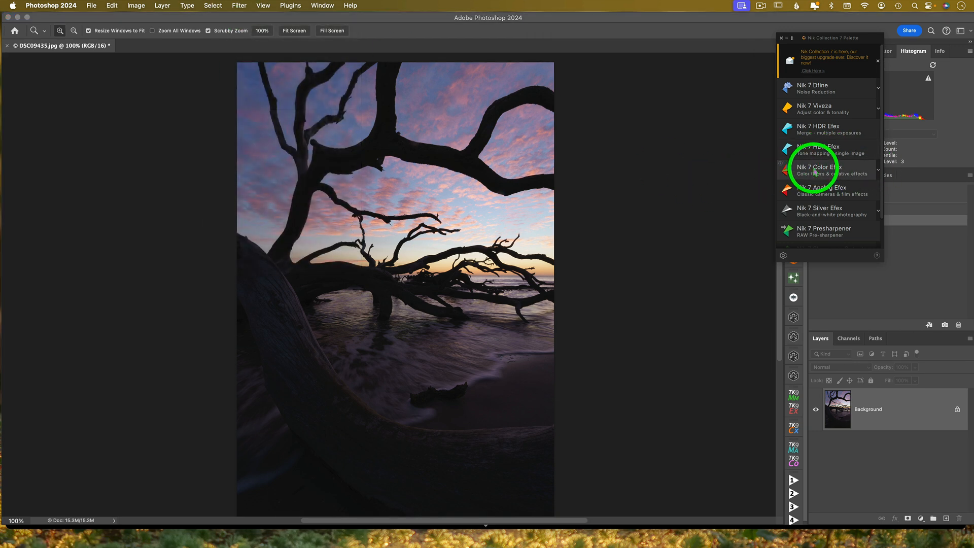
pyautogui.click(879, 173)
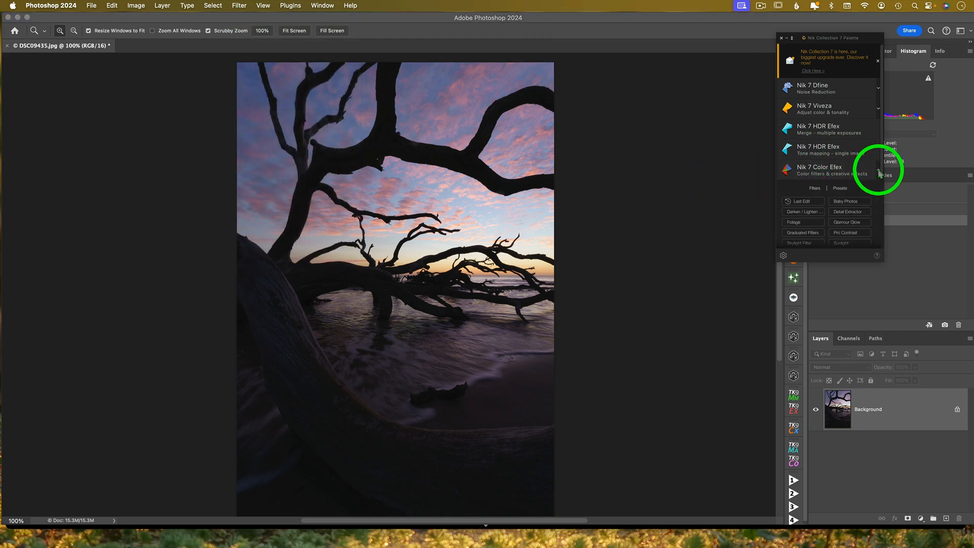
pyautogui.scroll(-2, 851, 193)
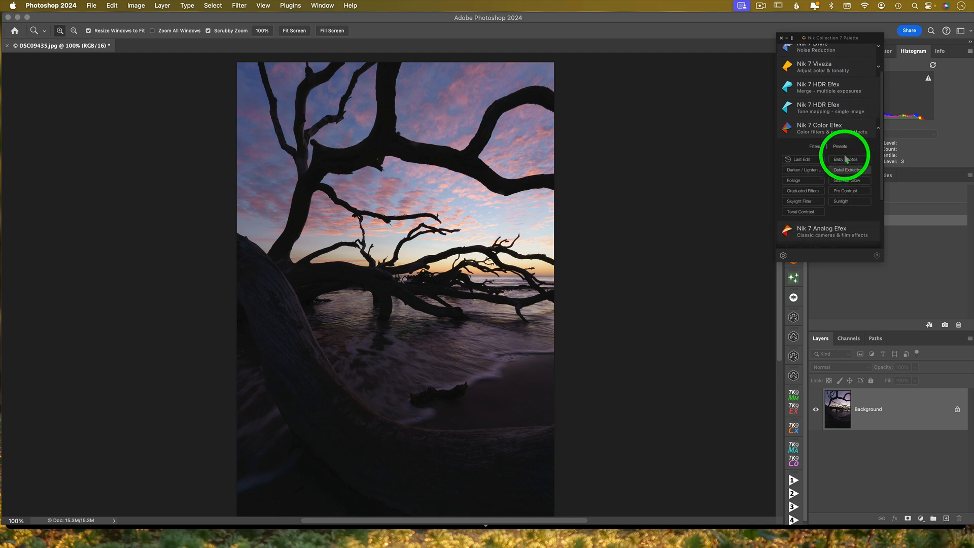
pyautogui.click(842, 147)
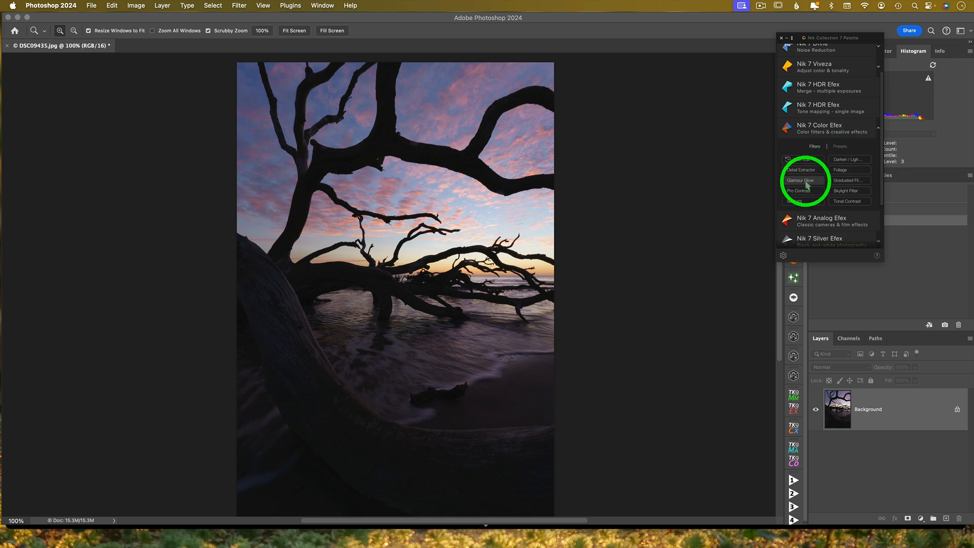
# Step: Open the driftwood photo in Nik 7 Color Efex and enable conversion to a smart object, accepting the warning
pyautogui.click(815, 146)
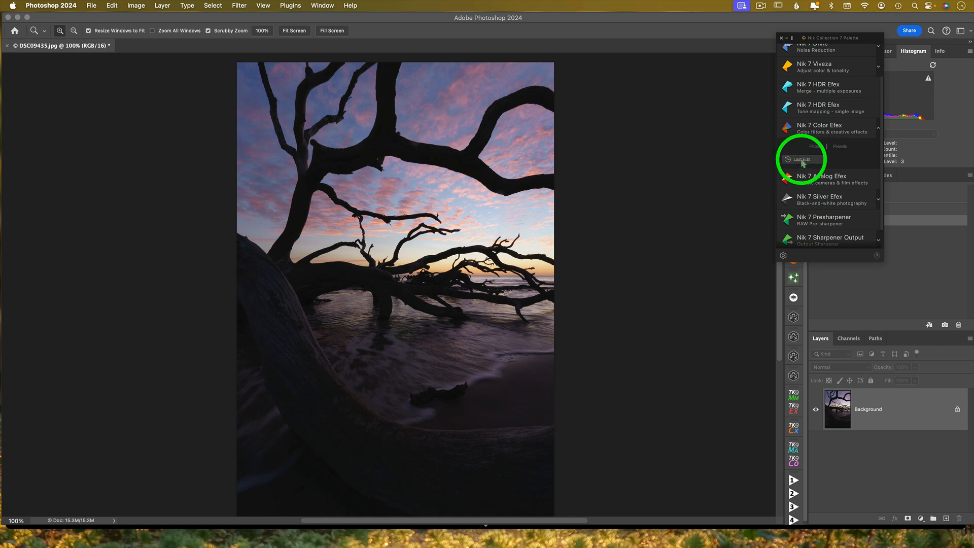
pyautogui.click(825, 132)
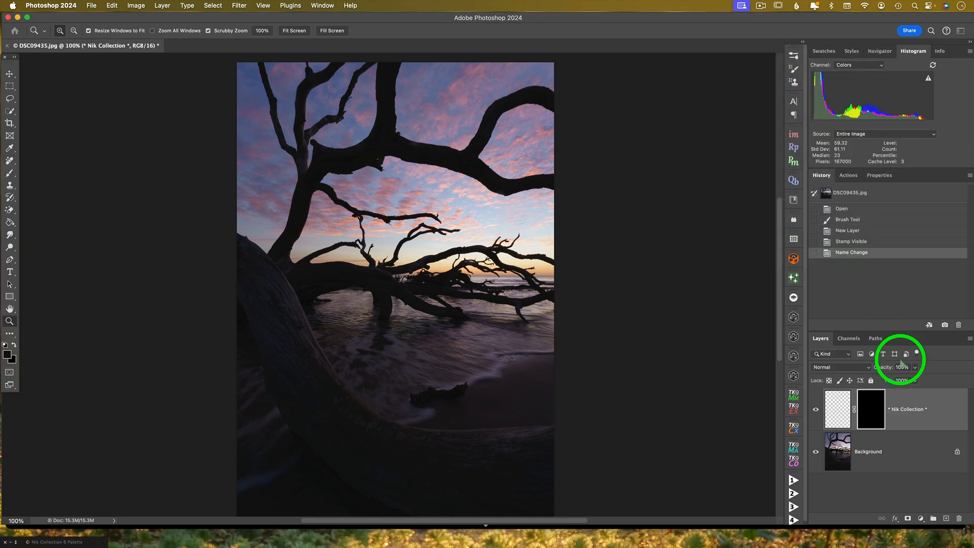
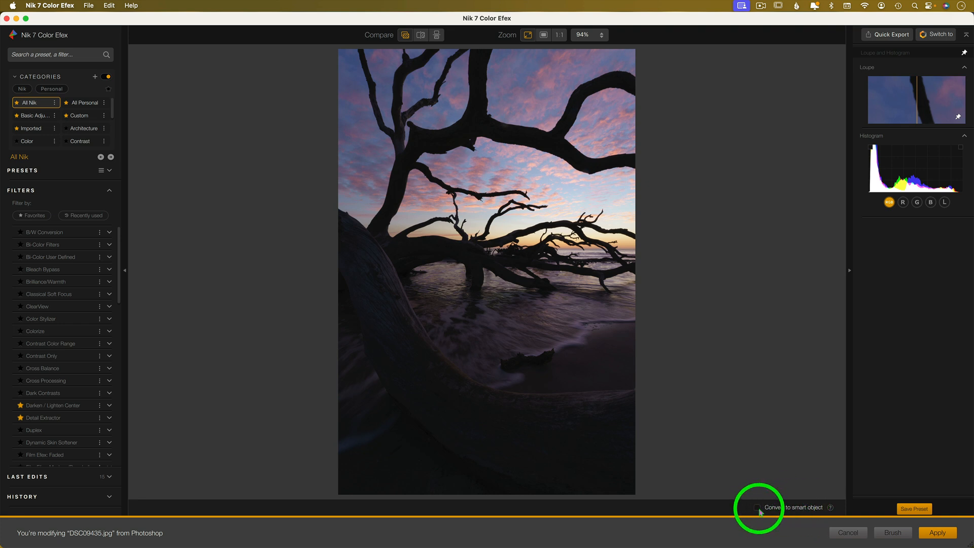
pyautogui.click(757, 508)
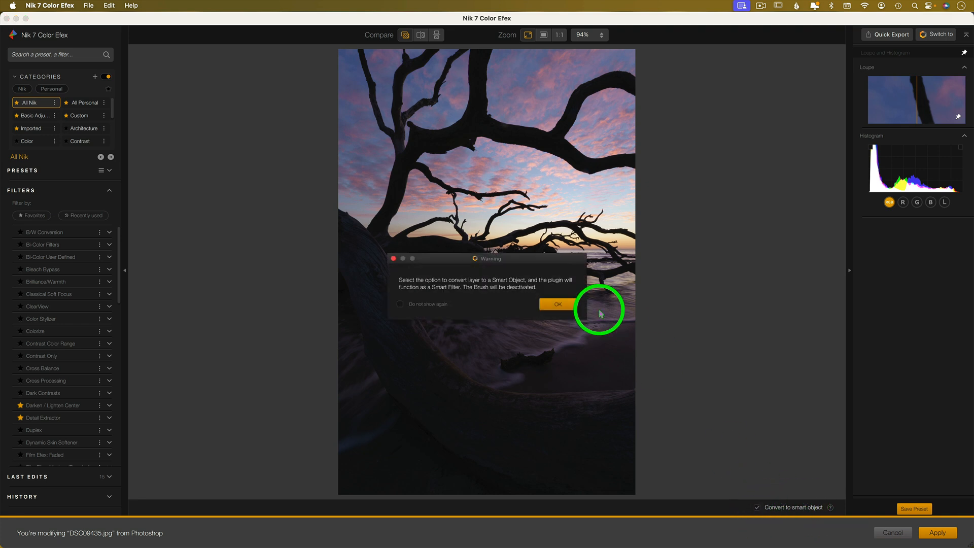
pyautogui.click(555, 305)
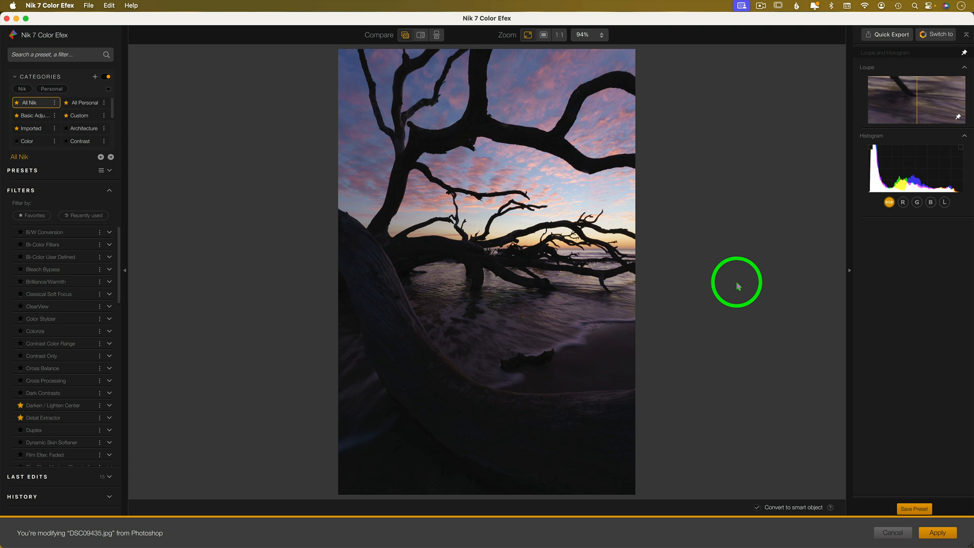
# Step: Limit the filter list to favorites and add the Tonal Contrast filter to the photo
pyautogui.scroll(-10, 84, 390)
pyautogui.scroll(-5, 83, 390)
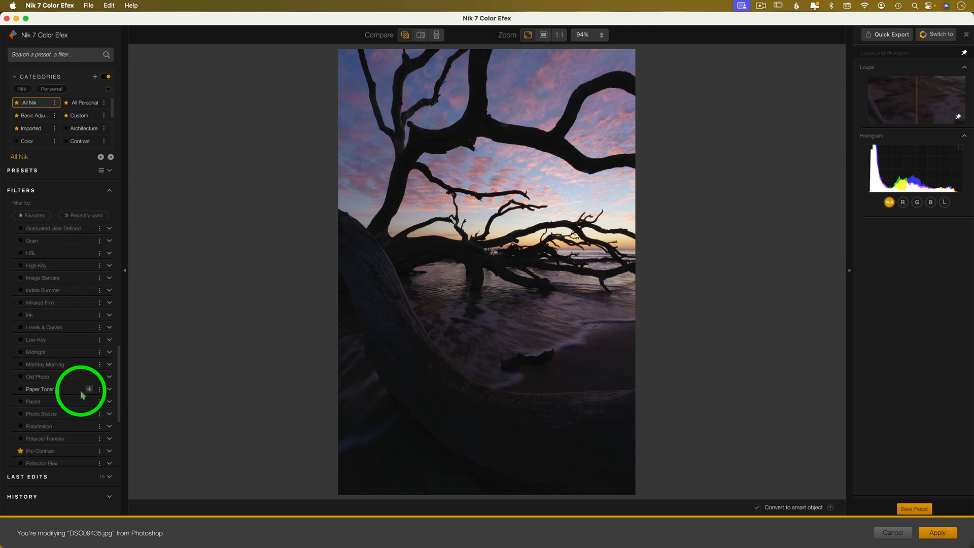
pyautogui.click(34, 215)
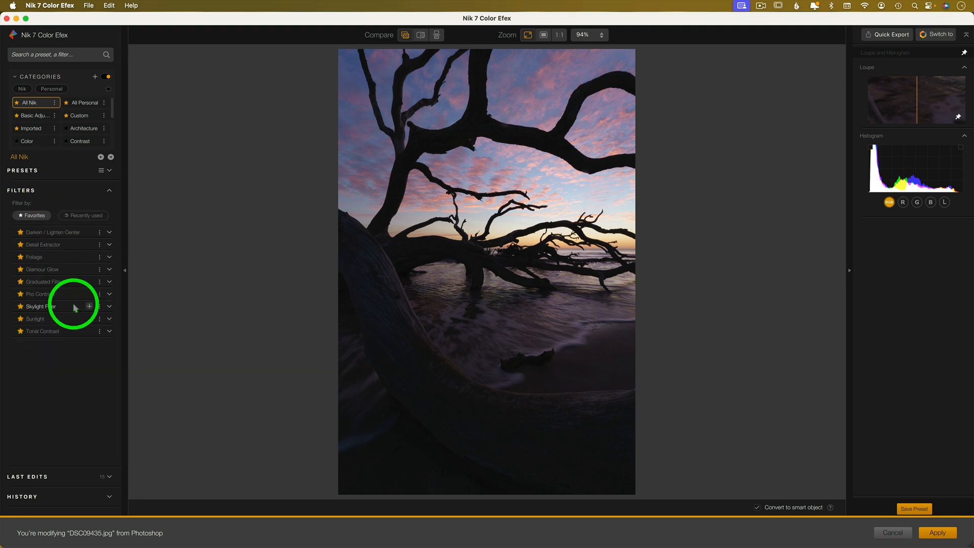
pyautogui.click(89, 330)
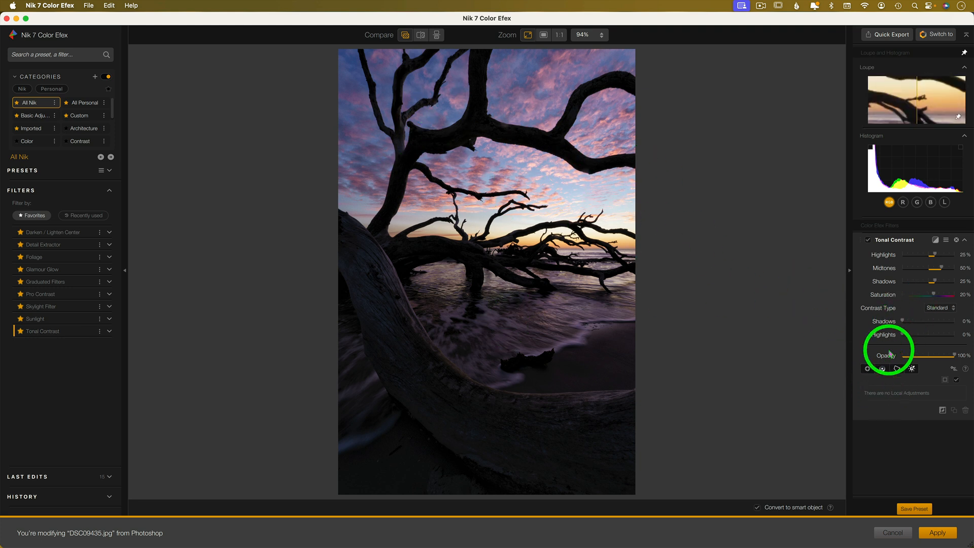
# Step: Place a Tonal Contrast control point on the foreground log, stretch it into a wide ellipse, and compare with the filter off
pyautogui.click(867, 370)
pyautogui.click(455, 403)
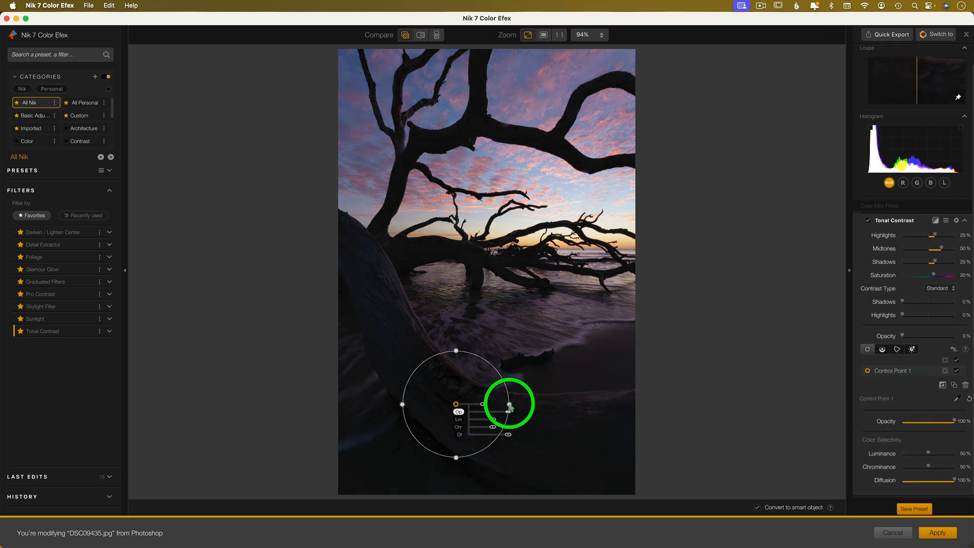
pyautogui.moveTo(508, 403); pyautogui.dragTo(637, 402)
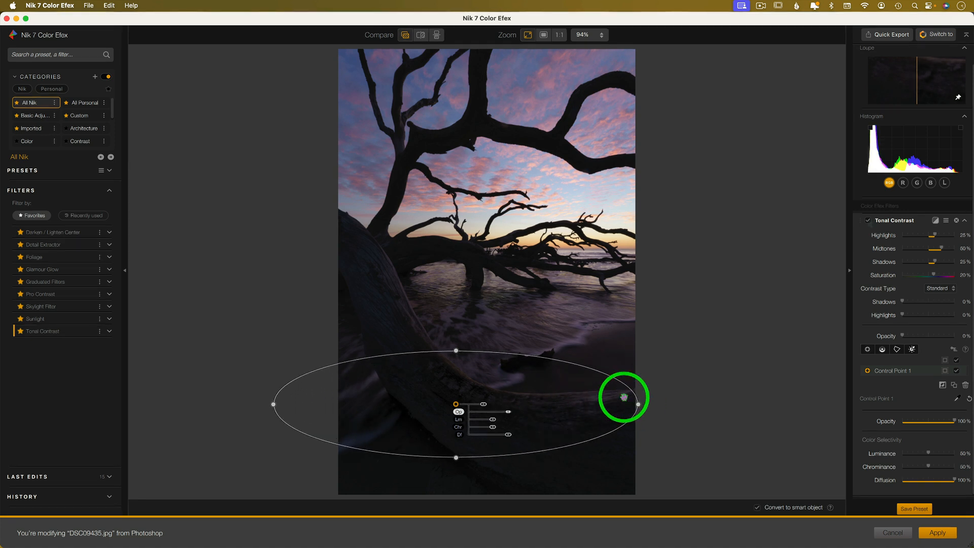
pyautogui.click(869, 221)
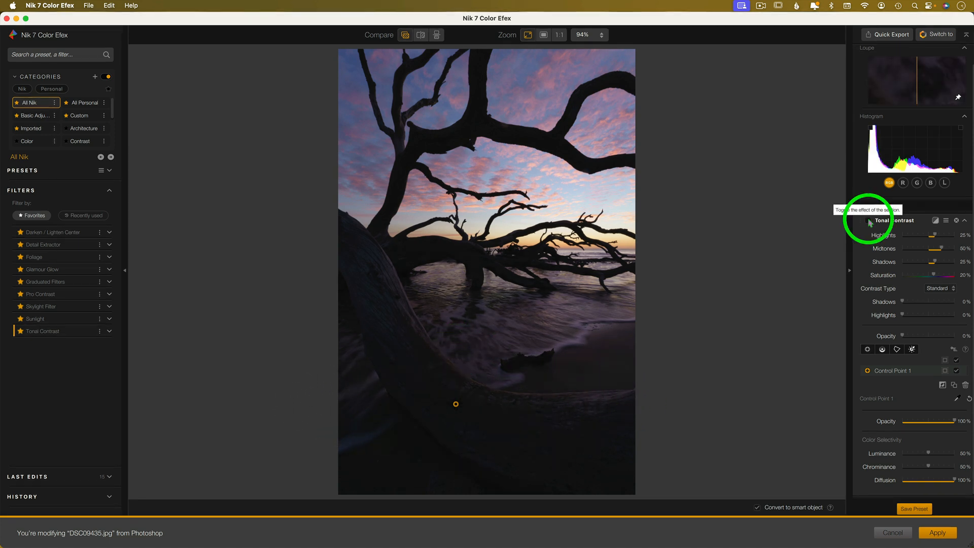
pyautogui.click(868, 221)
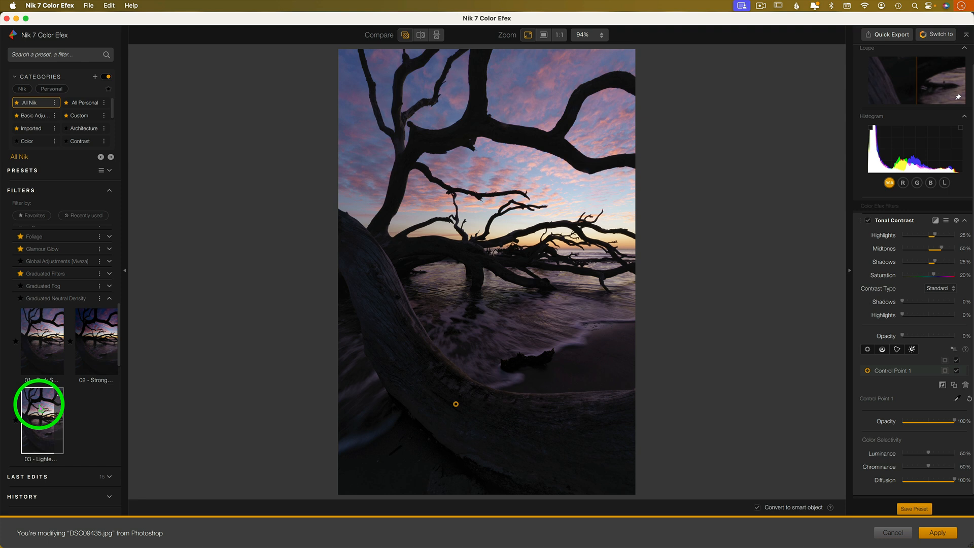
pyautogui.click(39, 405)
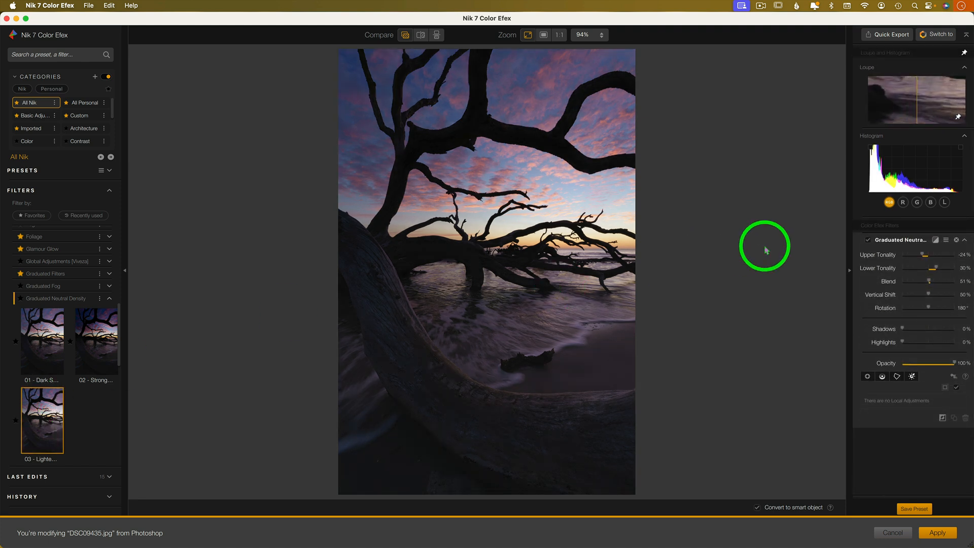
pyautogui.click(934, 363)
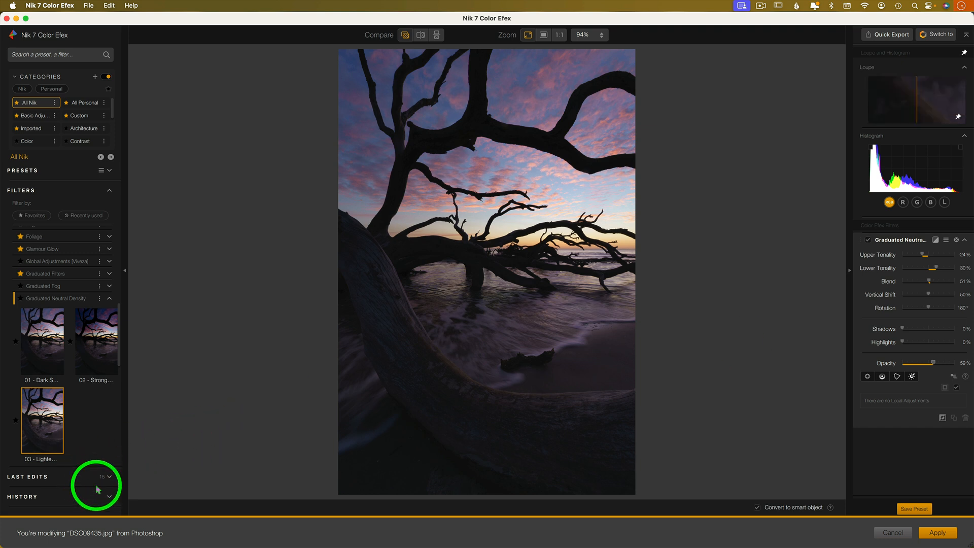
pyautogui.click(109, 498)
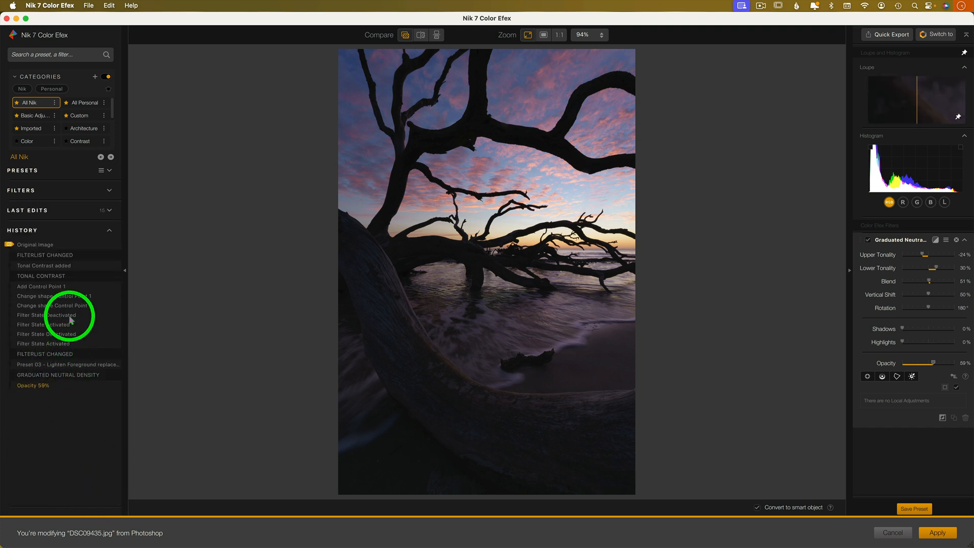
pyautogui.click(66, 345)
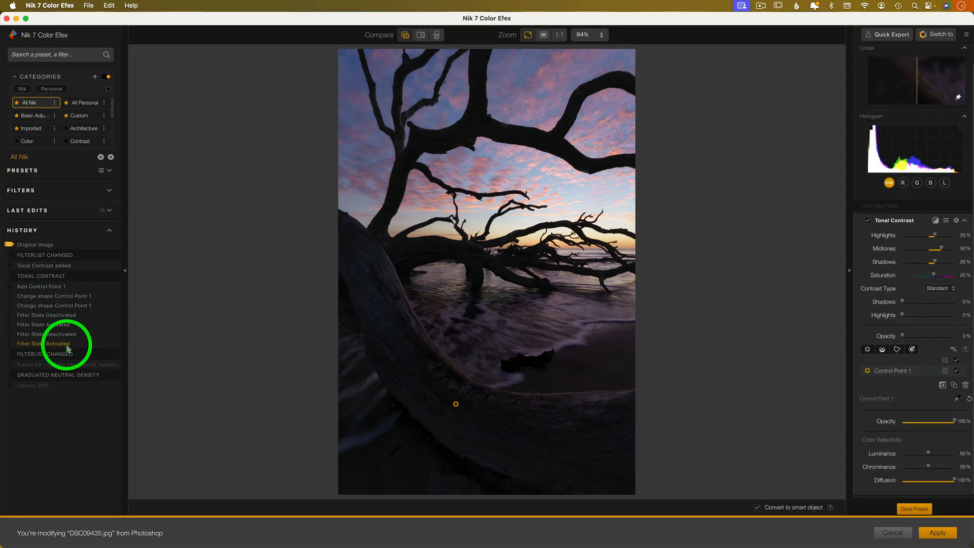
# Step: Stack Graduated Neutral Density on Tonal Contrast with Upper Tonality -14%, Lower Tonality 29% and Blend 31%, and compare with the original
pyautogui.click(110, 191)
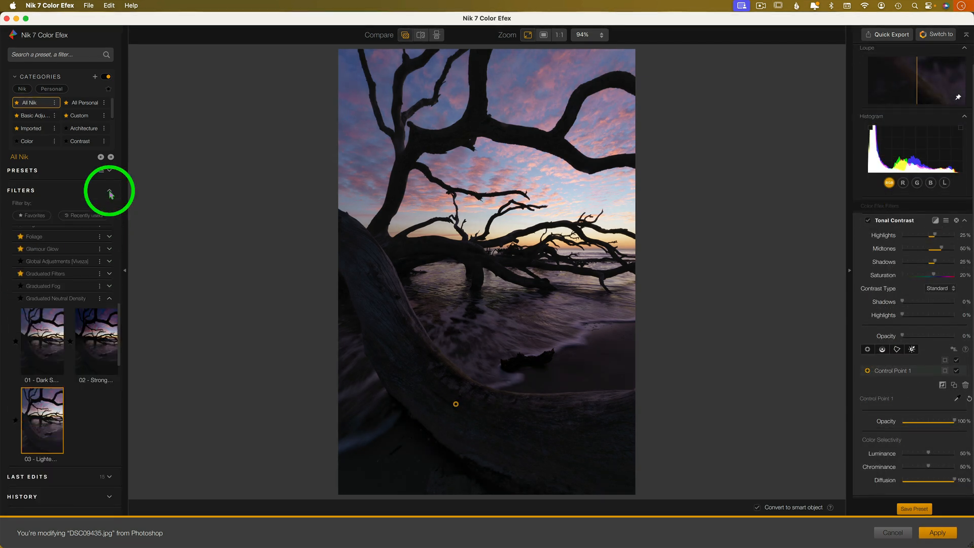
pyautogui.moveTo(88, 301)
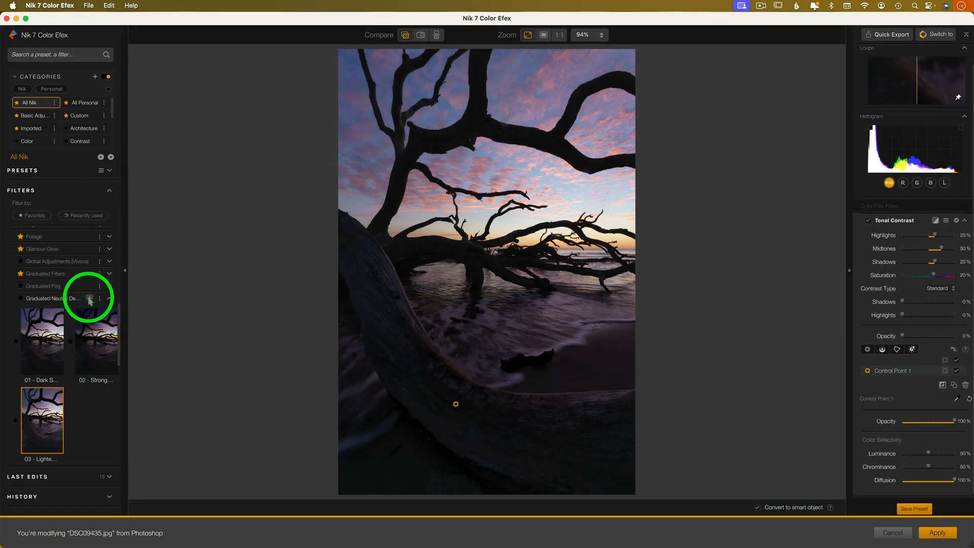
pyautogui.click(90, 299)
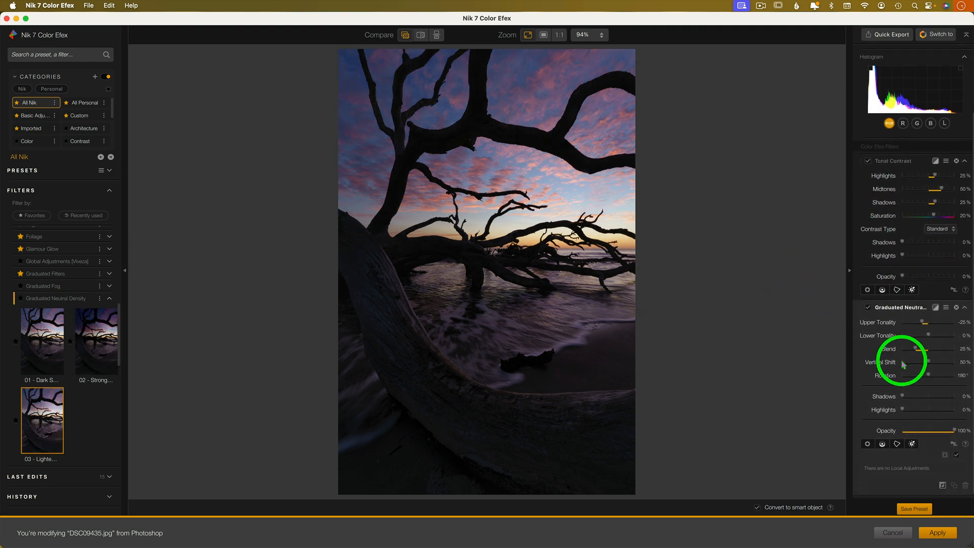
pyautogui.moveTo(924, 322); pyautogui.dragTo(926, 323)
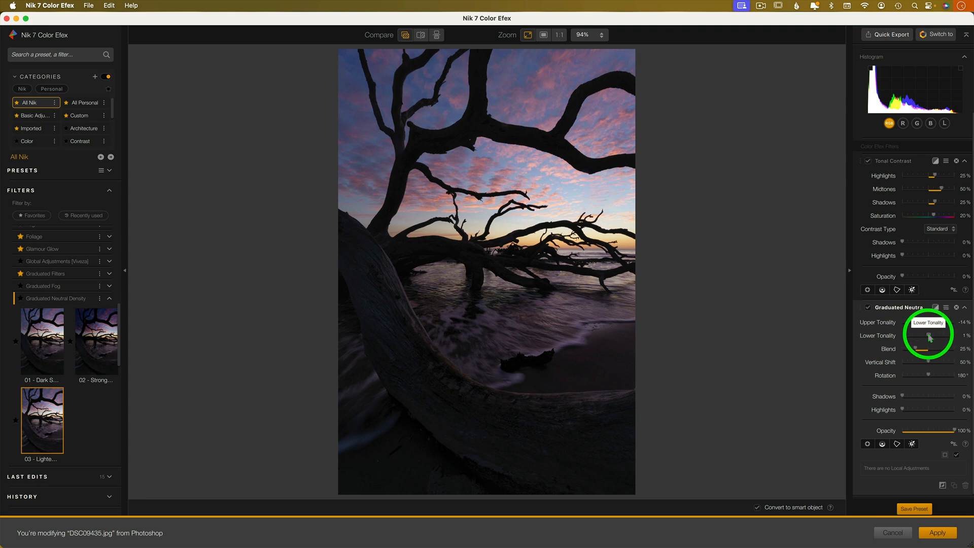
pyautogui.moveTo(929, 336); pyautogui.dragTo(937, 339)
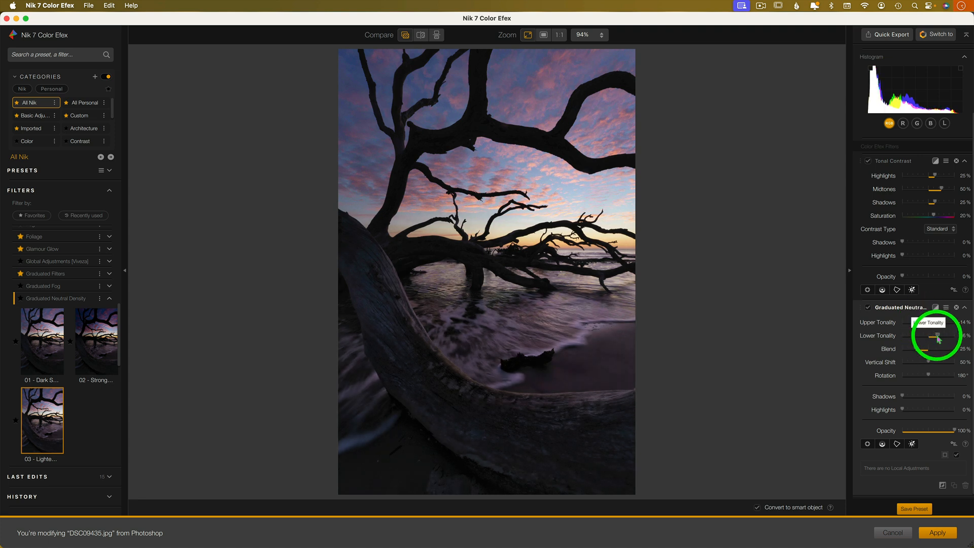
pyautogui.moveTo(924, 349); pyautogui.dragTo(918, 349)
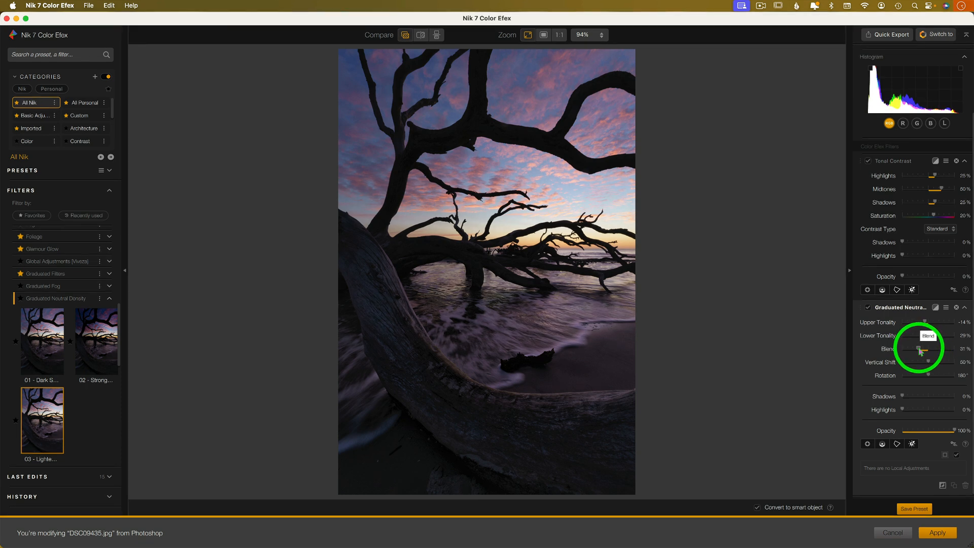
pyautogui.click(406, 37)
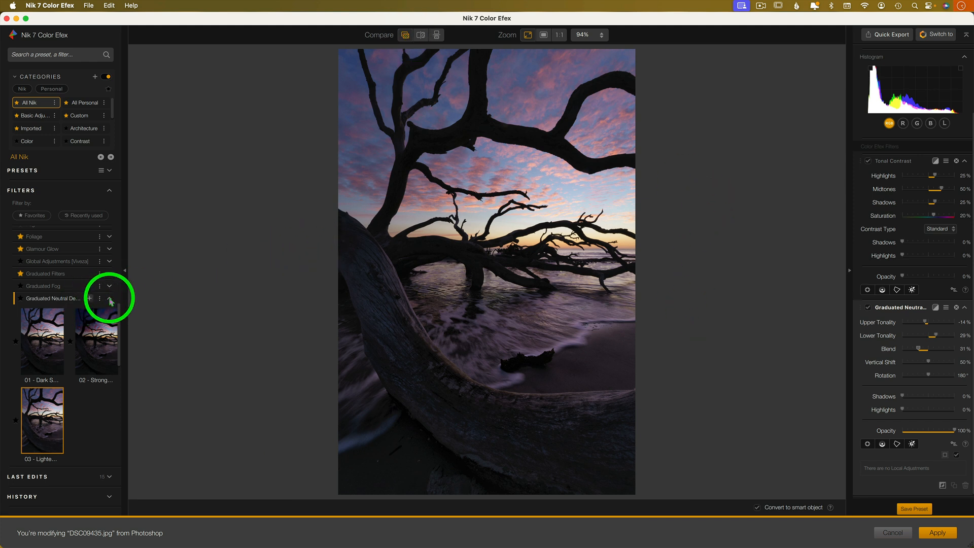
# Step: Add Skylight Filter from the favorites and exclude the foreground with a large, wide elliptical control point on the water at 0% opacity
pyautogui.click(36, 217)
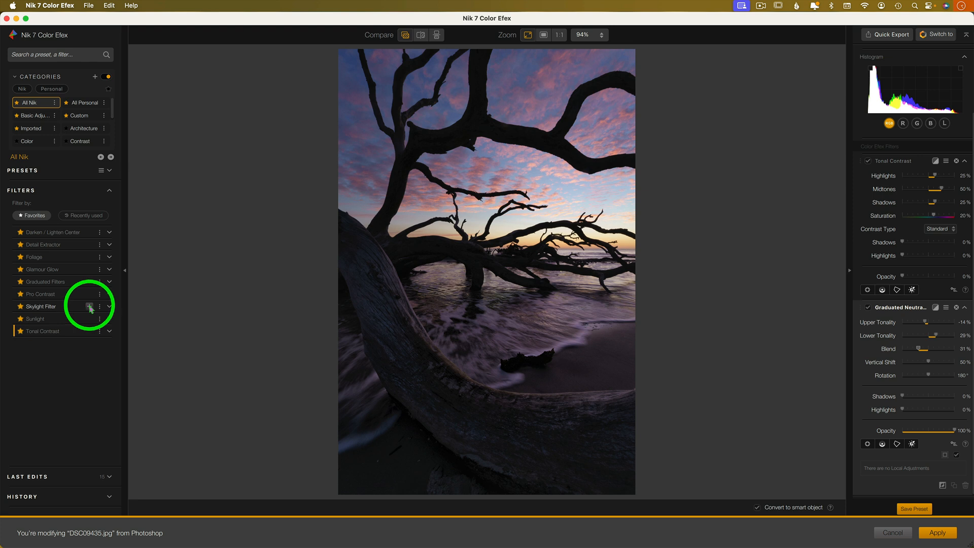
pyautogui.click(89, 307)
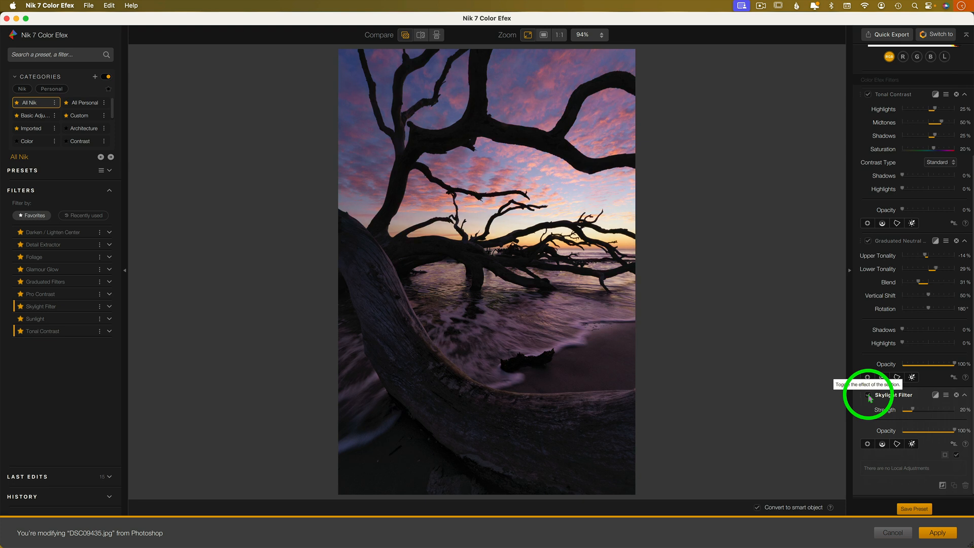
pyautogui.click(867, 444)
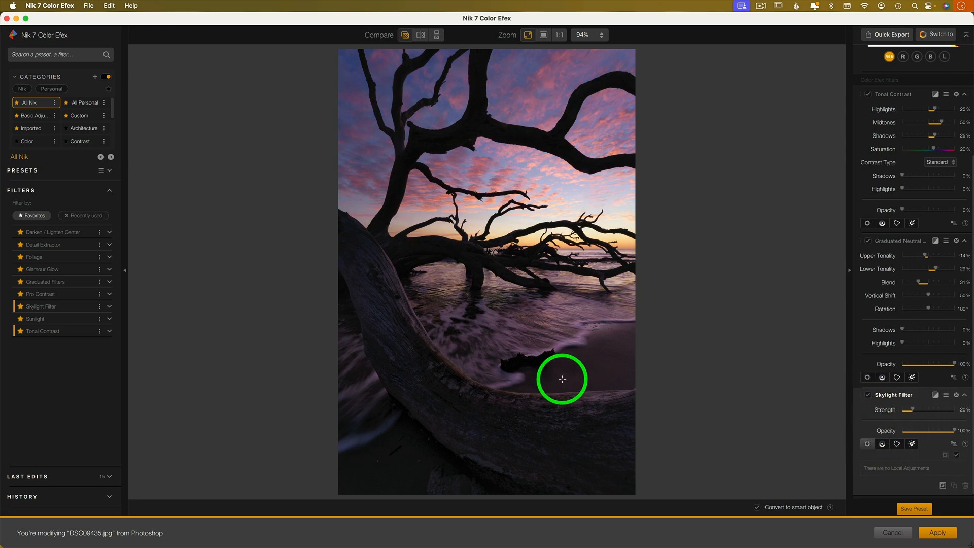
pyautogui.click(470, 367)
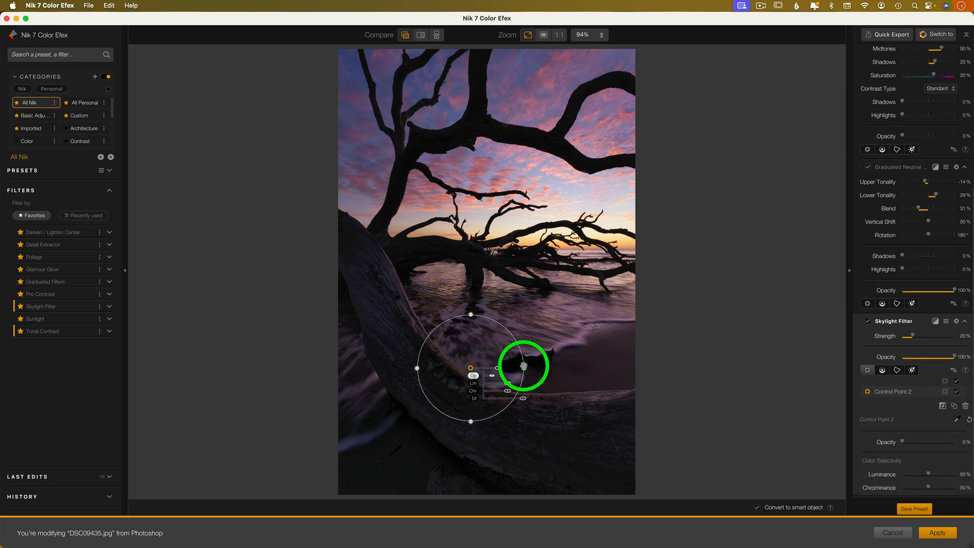
pyautogui.moveTo(524, 369); pyautogui.dragTo(691, 367)
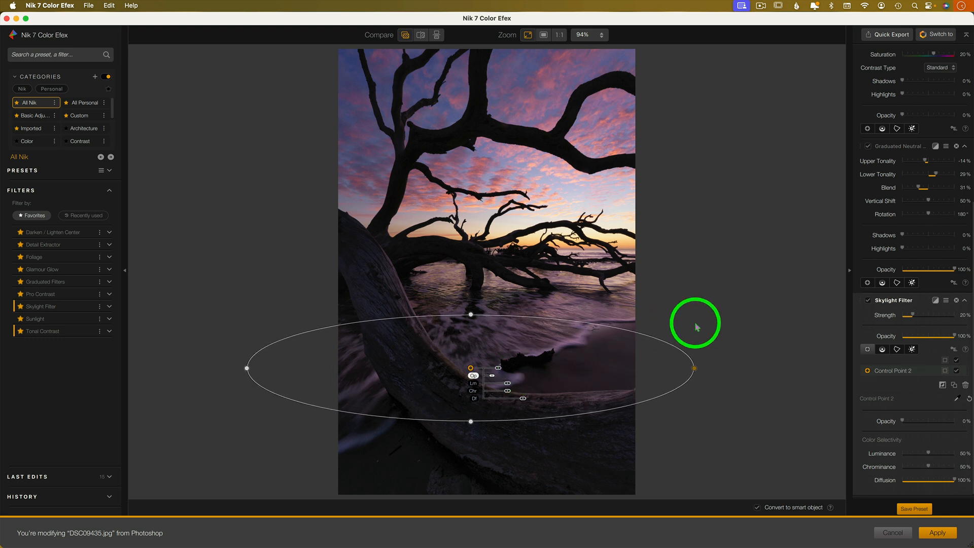
pyautogui.moveTo(471, 314); pyautogui.dragTo(472, 251)
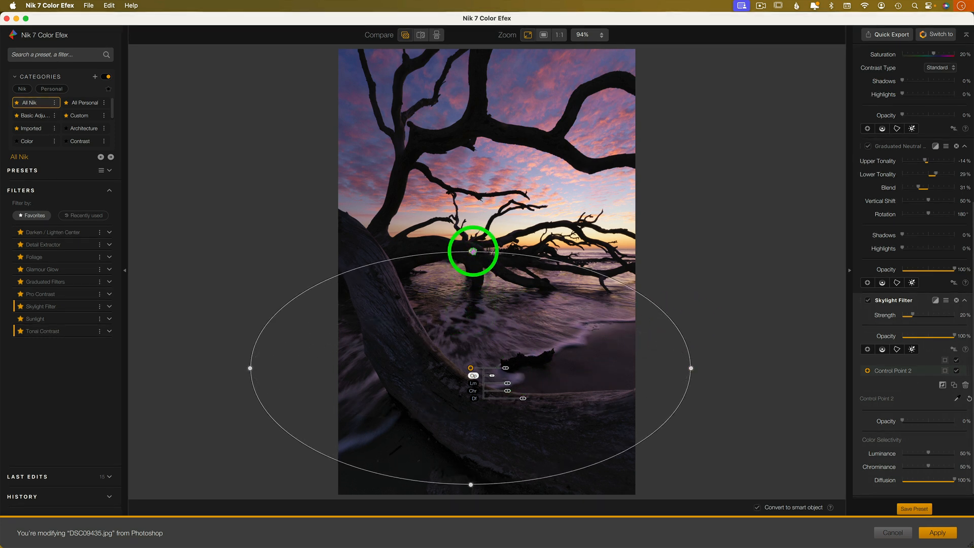
# Step: Set the Skylight control point's color selectivity to Luminance 93% and Chrominance 75% while checking its mask
pyautogui.click(945, 370)
pyautogui.moveTo(929, 453)
pyautogui.mouseDown()
pyautogui.moveTo(954, 453)
pyautogui.moveTo(941, 467)
pyautogui.mouseUp()
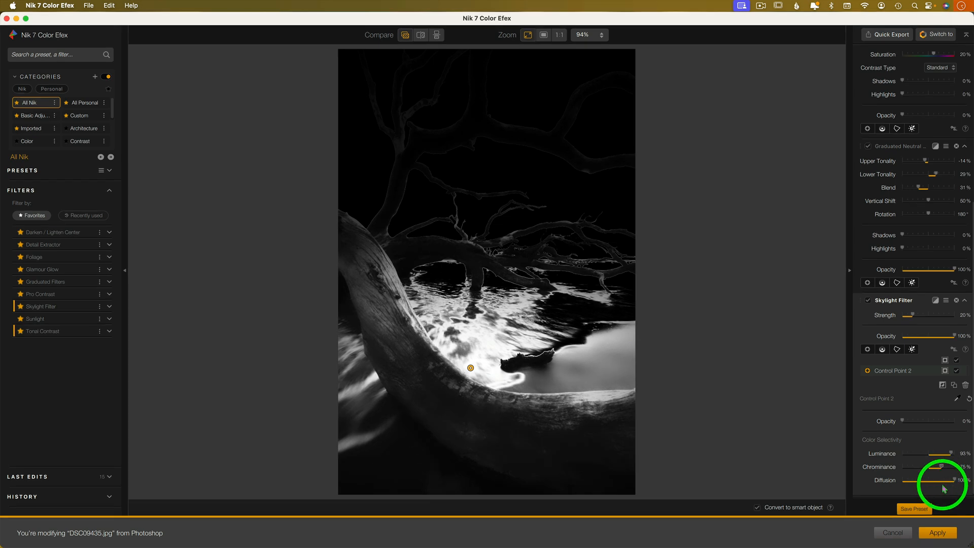
pyautogui.click(944, 370)
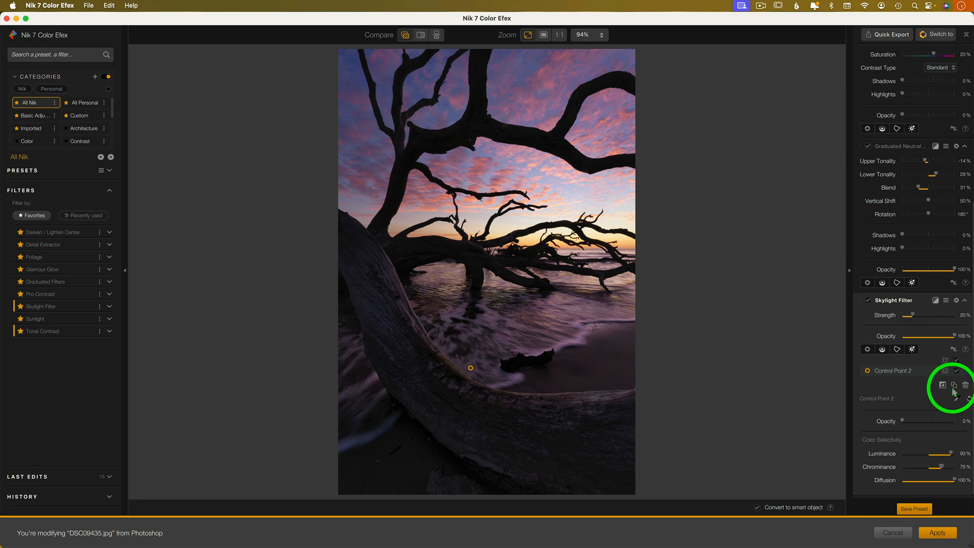
# Step: Duplicate the Skylight control point, move the copy beside the wet sand, flatten its ellipse, and check the combined mask
pyautogui.click(953, 385)
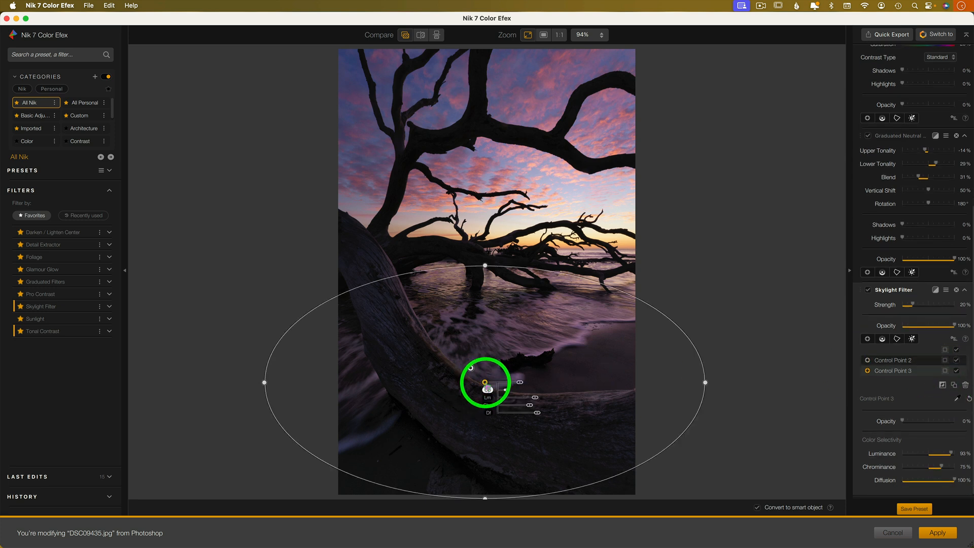
pyautogui.moveTo(487, 385); pyautogui.dragTo(582, 338)
pyautogui.moveTo(583, 221); pyautogui.dragTo(582, 260)
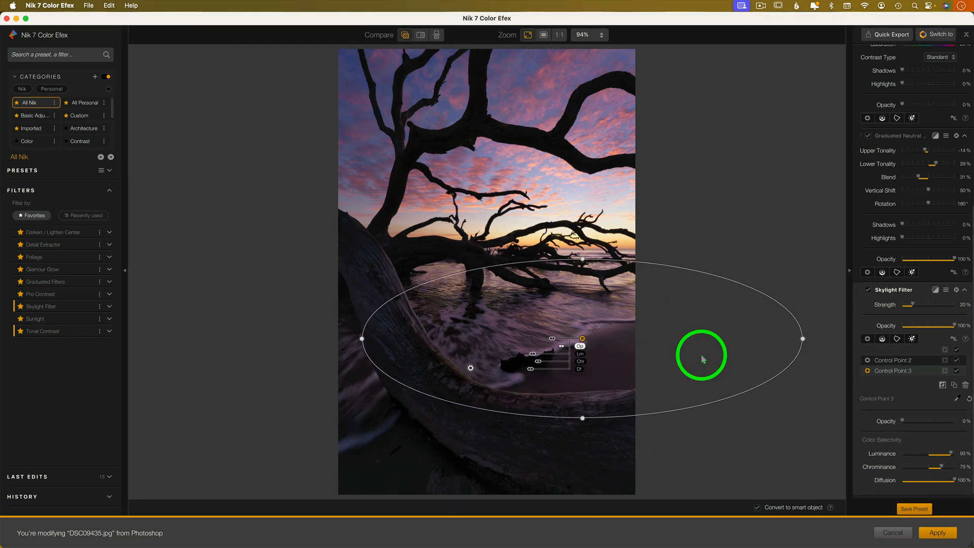
pyautogui.click(945, 350)
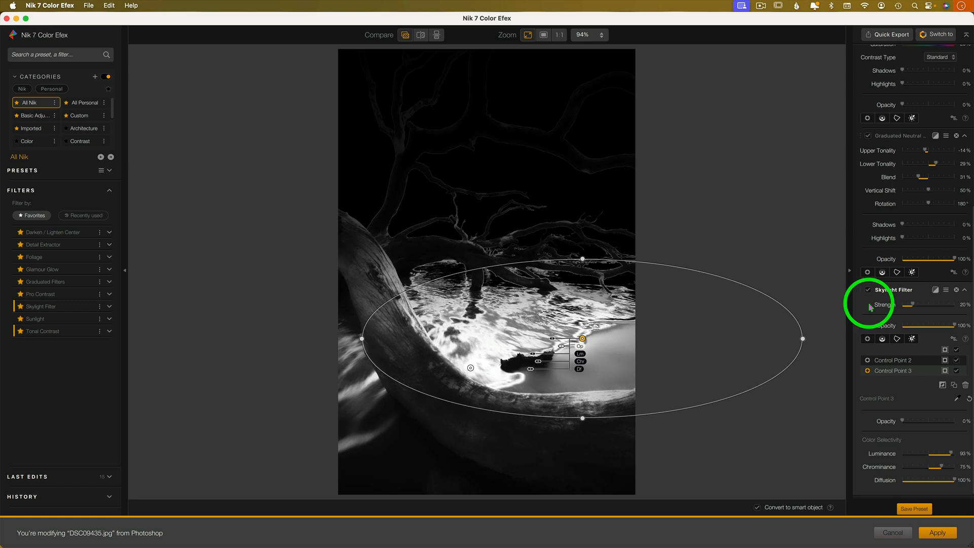
pyautogui.click(944, 350)
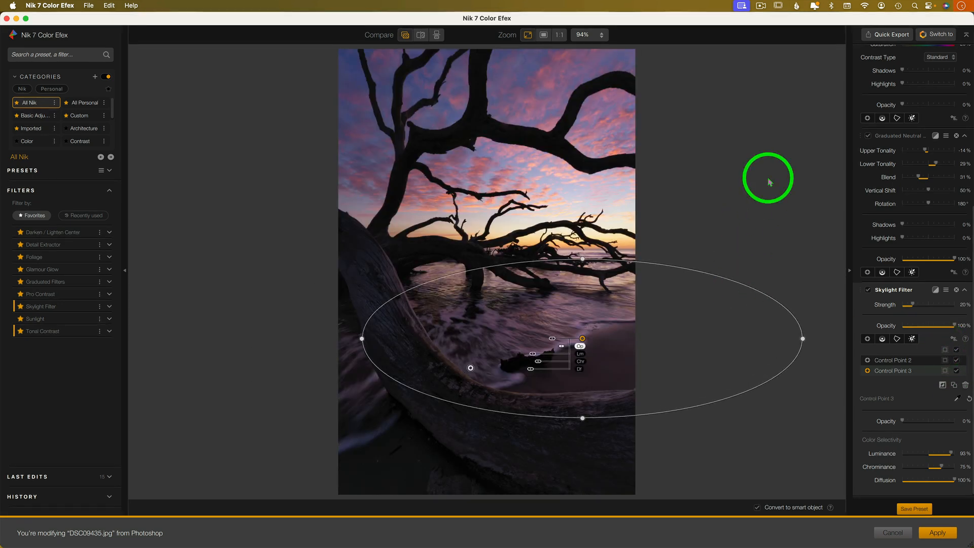
# Step: Deselect the Skylight control point and compare the edited photo with the original
pyautogui.click(768, 178)
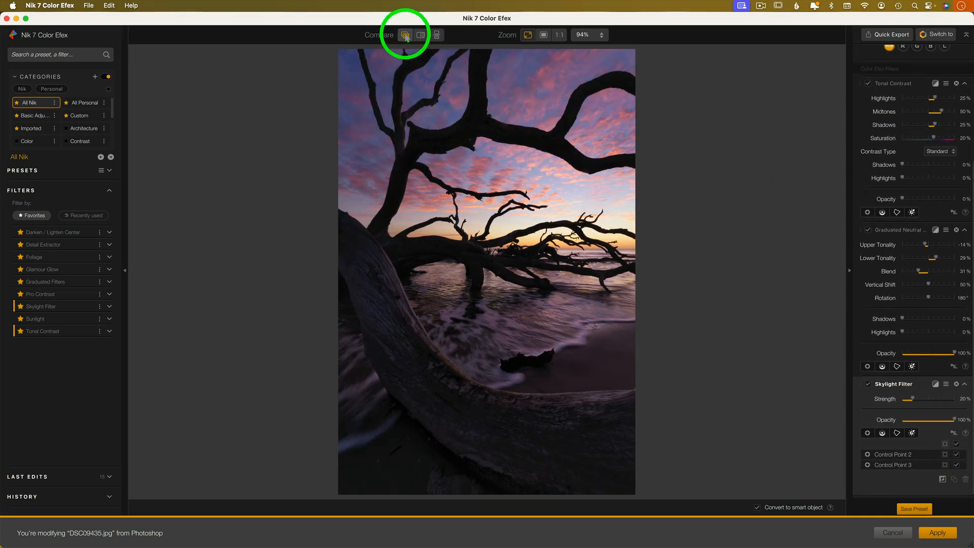
pyautogui.click(405, 37)
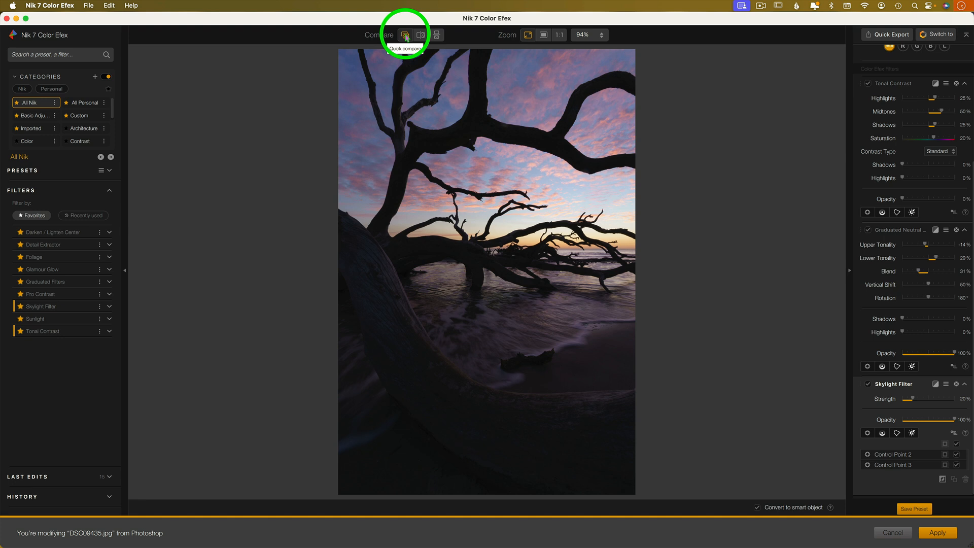
pyautogui.click(405, 37)
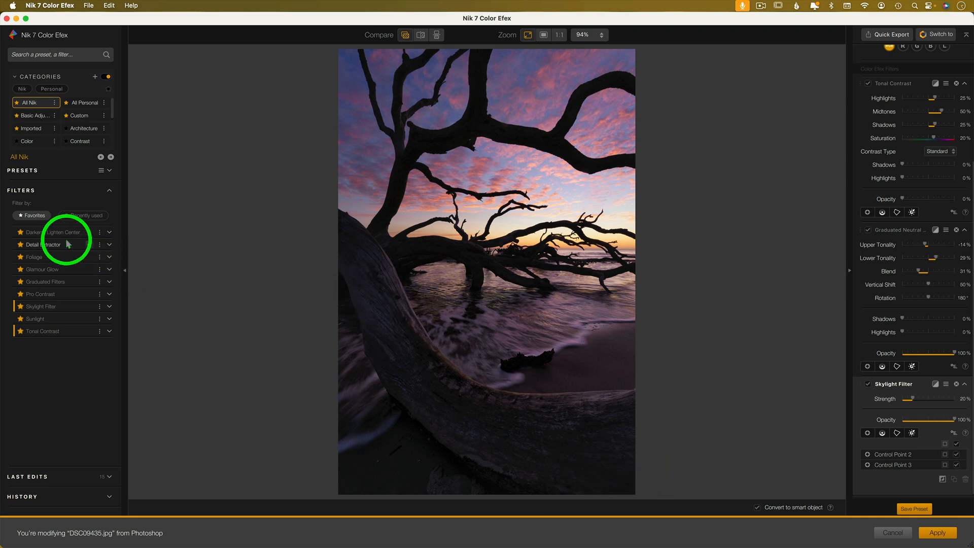
# Step: Add Detail Extractor at 49% opacity and limit it with a large, wide elliptical control point on the foreground driftwood log
pyautogui.moveTo(89, 248)
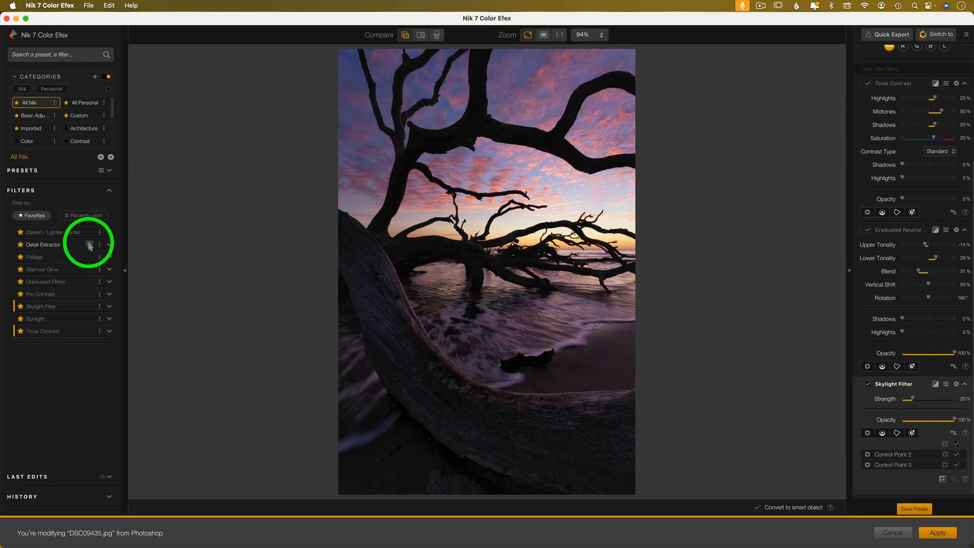
pyautogui.click(89, 247)
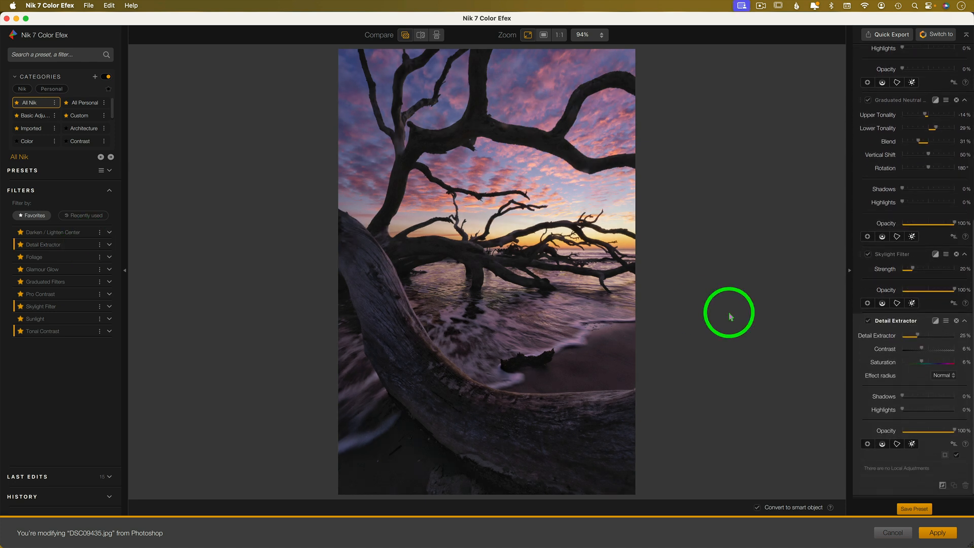
pyautogui.click(928, 431)
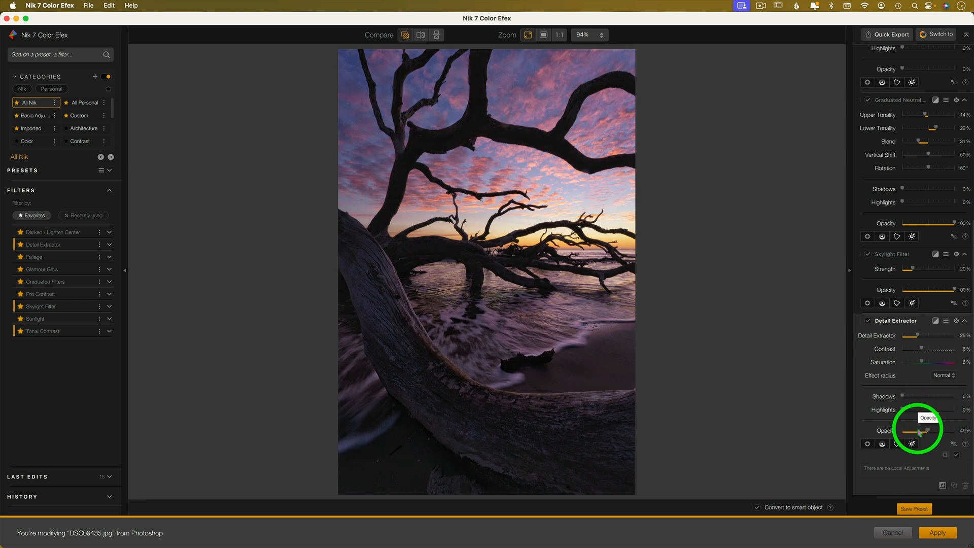
pyautogui.click(867, 444)
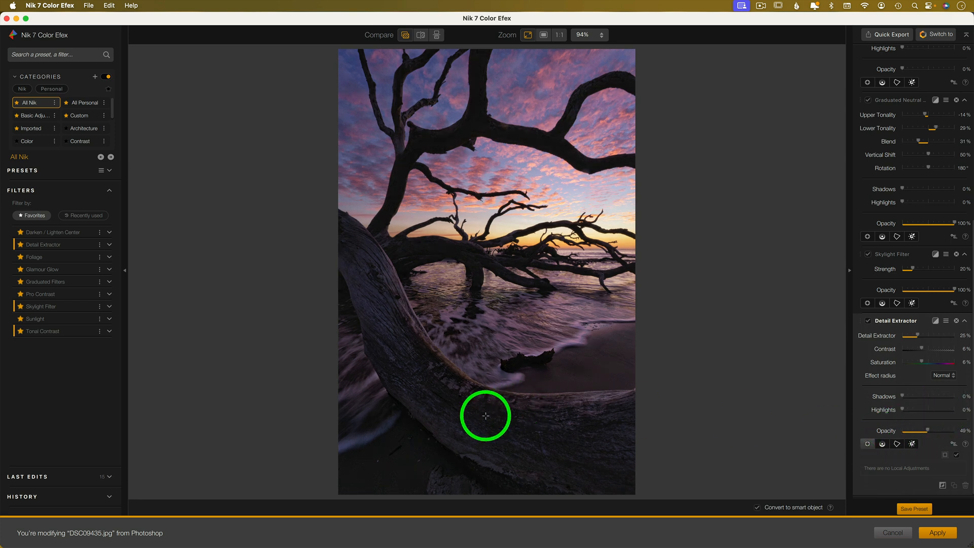
pyautogui.click(445, 423)
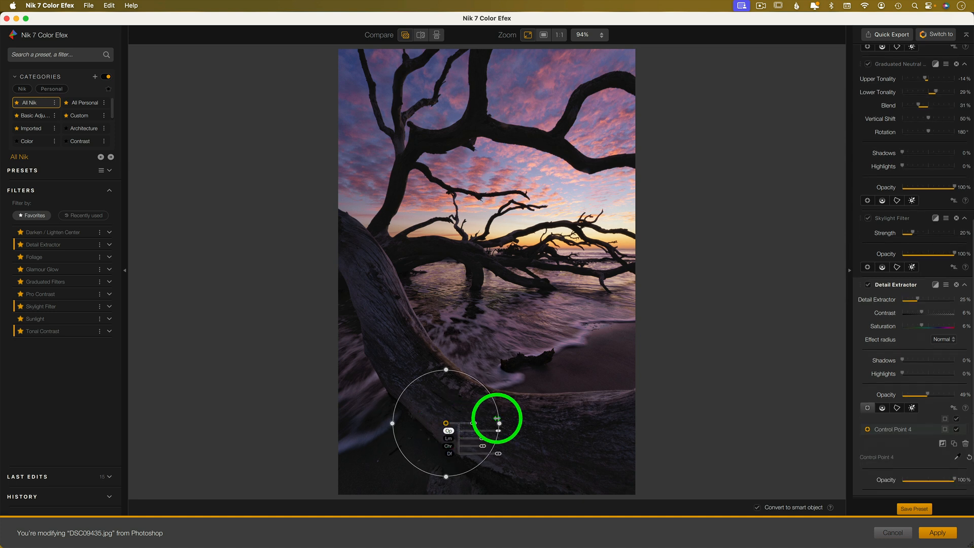
pyautogui.moveTo(499, 423); pyautogui.dragTo(642, 423)
pyautogui.moveTo(445, 370); pyautogui.dragTo(450, 256)
# Step: Set the Detail Extractor filter's opacity to 21% and strength to 16%, toggling the filter to judge its effect
pyautogui.moveTo(927, 336); pyautogui.dragTo(918, 335)
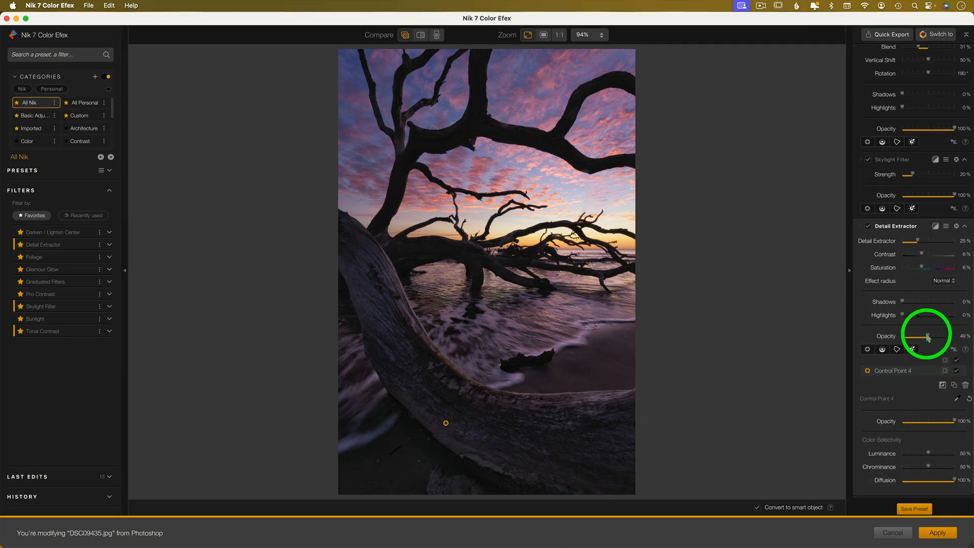
pyautogui.click(868, 227)
pyautogui.click(868, 226)
pyautogui.click(869, 226)
pyautogui.click(868, 226)
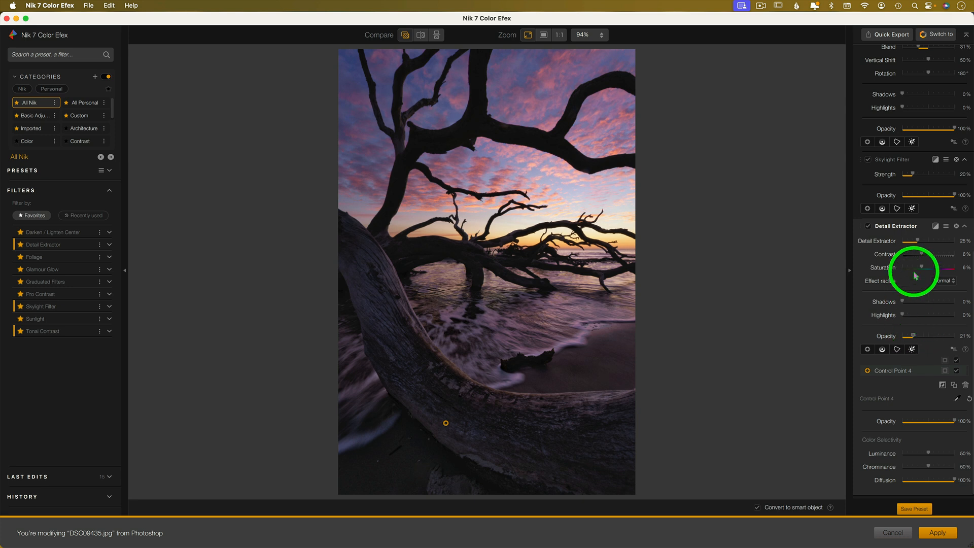
pyautogui.moveTo(917, 241); pyautogui.dragTo(912, 241)
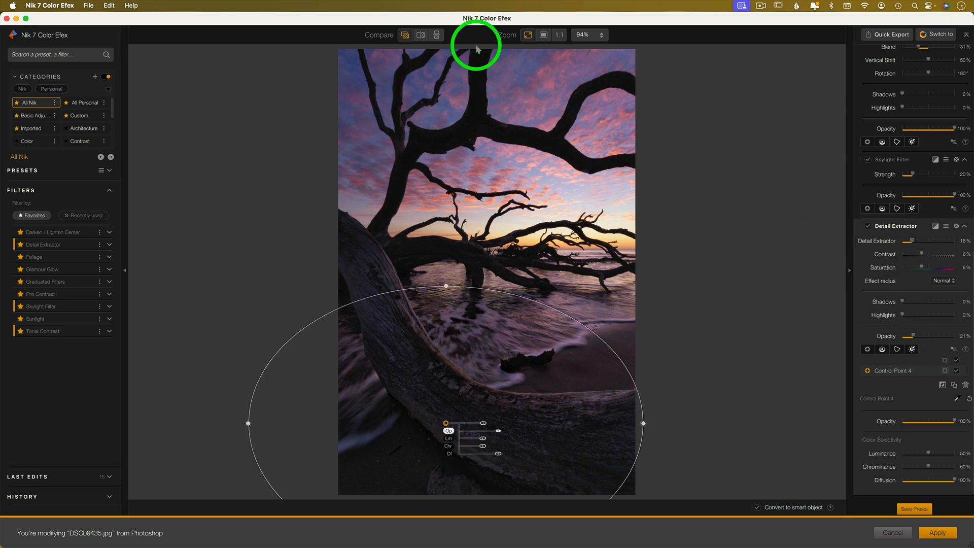
# Step: Compare the filter stack with the original photo and apply it back to Photoshop as a smart object
pyautogui.click(407, 38)
pyautogui.click(406, 38)
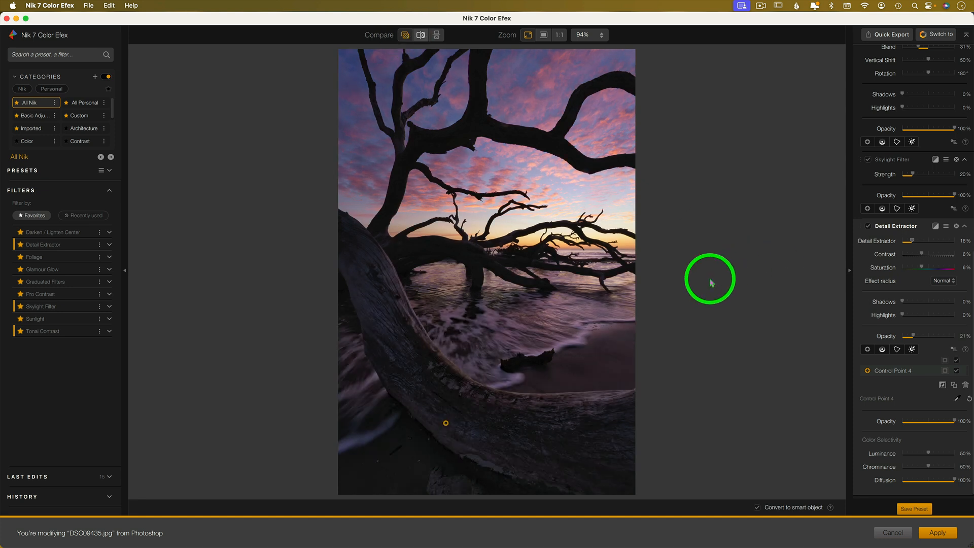
pyautogui.click(938, 533)
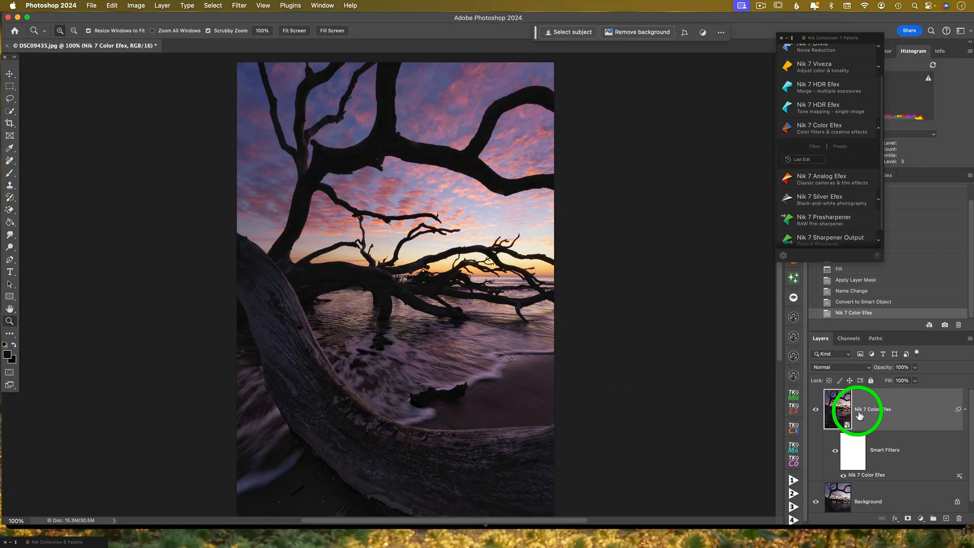
# Step: Reopen the Nik 7 Color Efex smart filter from the Photoshop layer, review its editable filter stack, and close it without applying changes
pyautogui.doubleClick(872, 476)
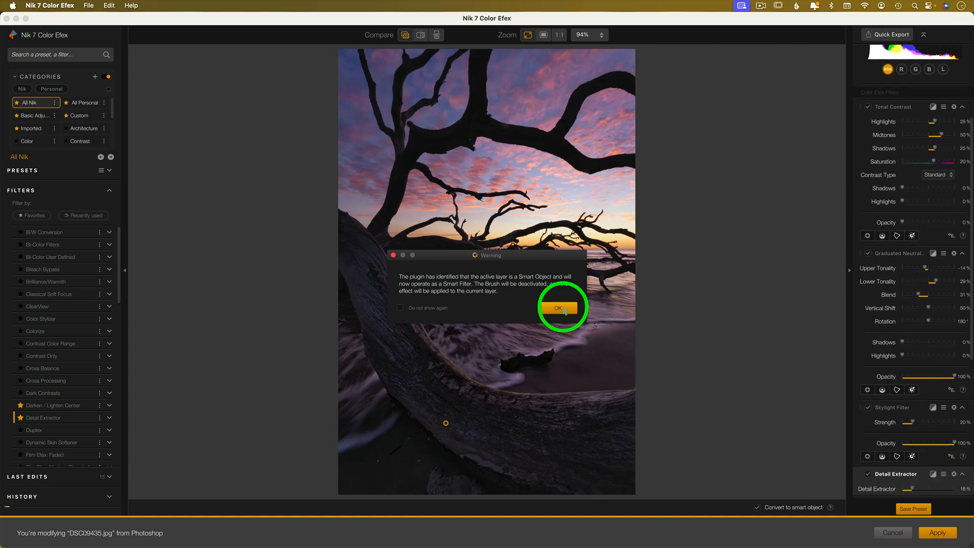
pyautogui.click(563, 310)
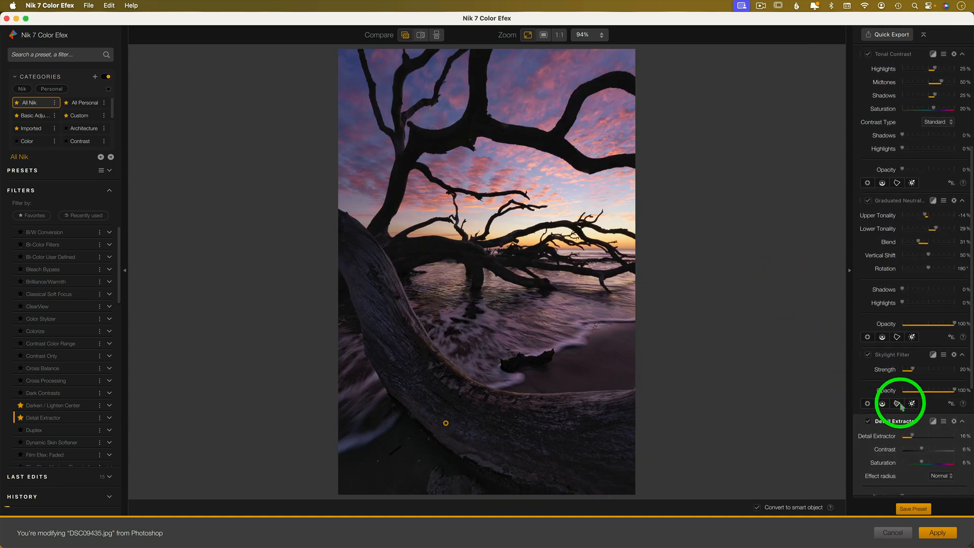
pyautogui.scroll(-10, 926, 398)
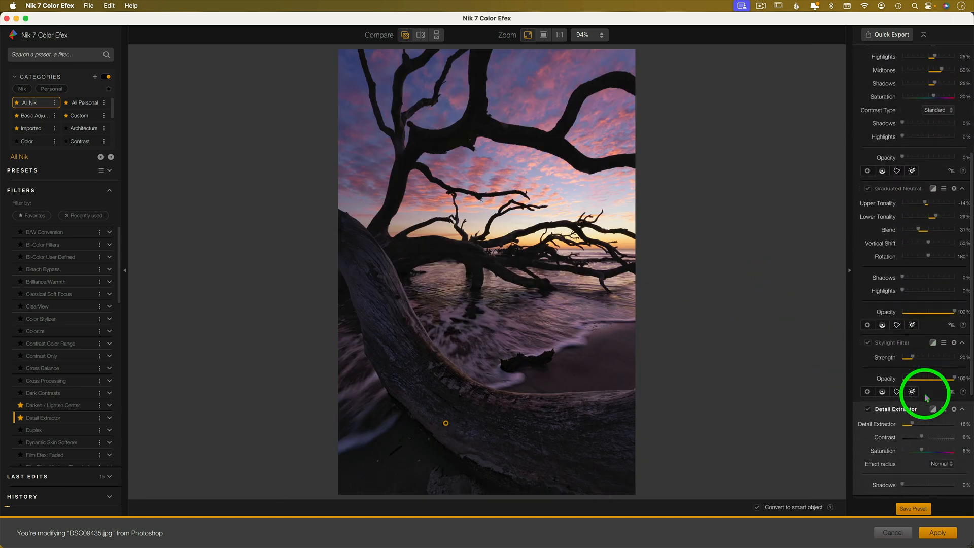
pyautogui.scroll(-2, 926, 398)
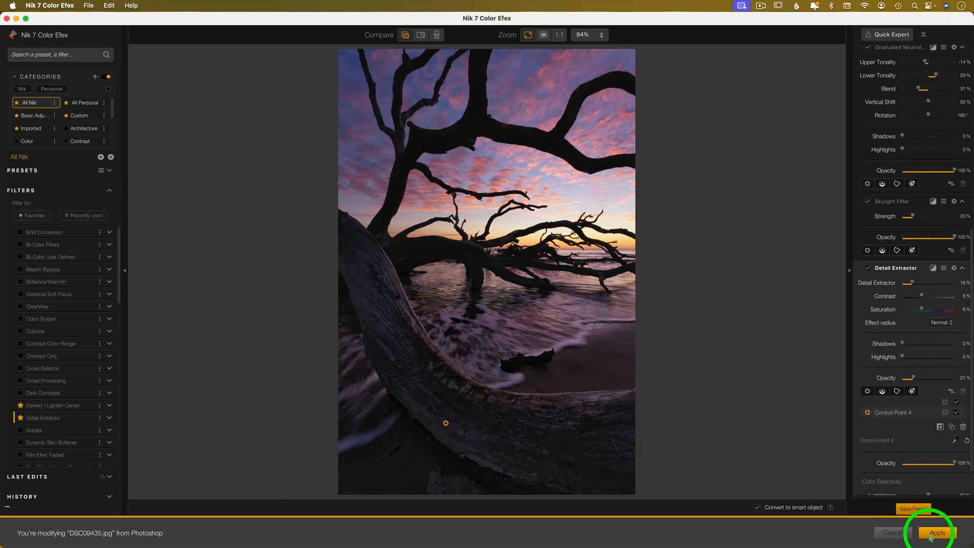
pyautogui.click(892, 532)
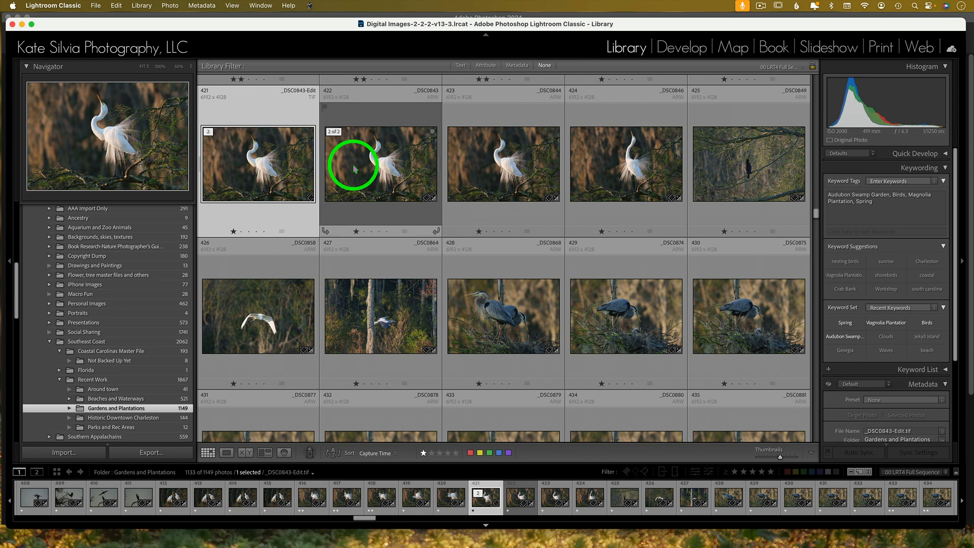
# Step: Switch to Lightroom Classic and send the egret photo _DSC0843-Edit.tif to Nik 7 Color Efex using Edit Original
pyautogui.doubleClick(383, 163)
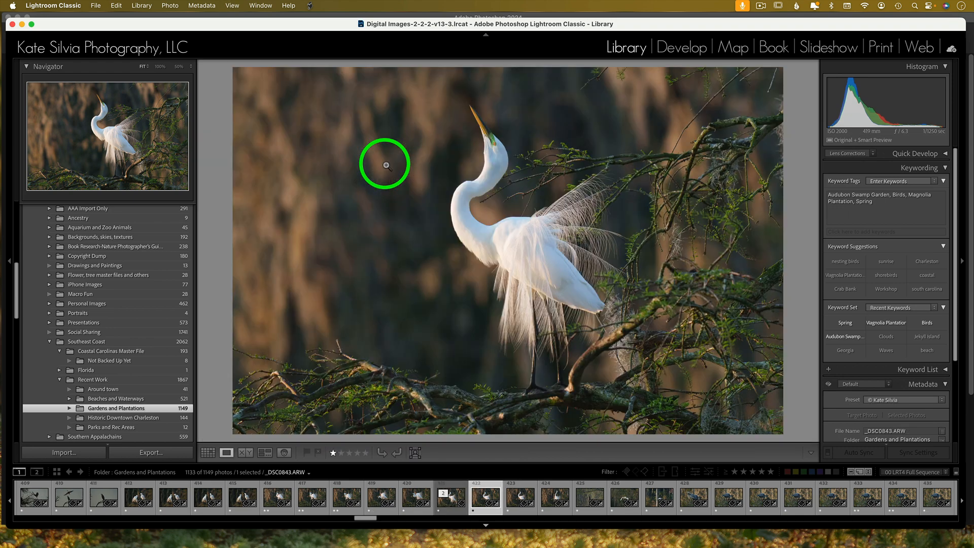
pyautogui.rightClick(501, 248)
pyautogui.moveTo(522, 277)
pyautogui.click(674, 345)
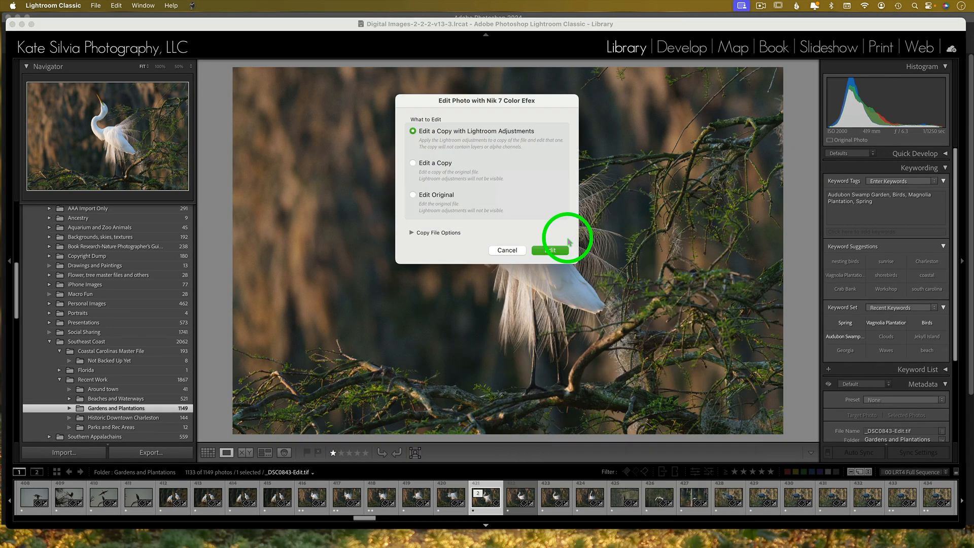
pyautogui.click(441, 195)
pyautogui.click(550, 249)
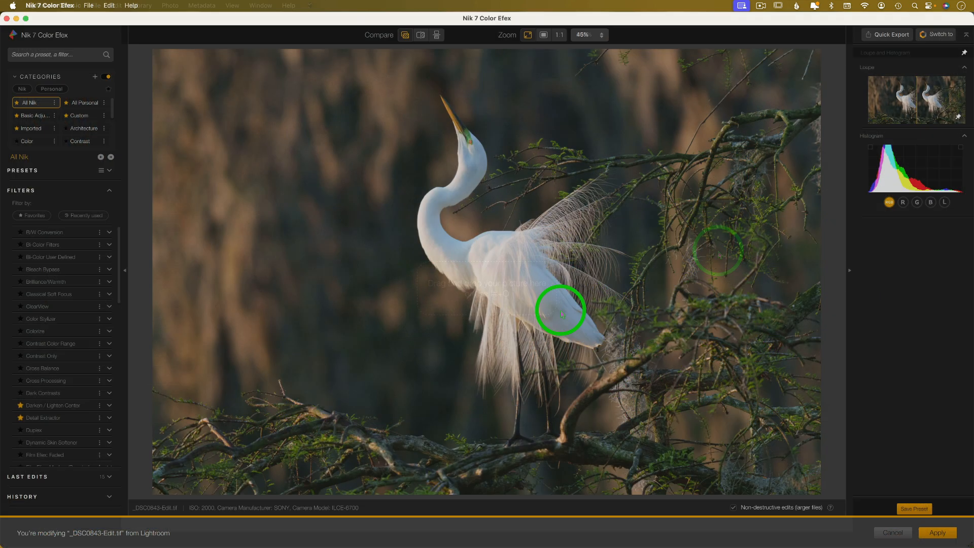
# Step: Add the Darken / Lighten Center filter to the egret photo and set its shape to 2
pyautogui.scroll(-5, 68, 262)
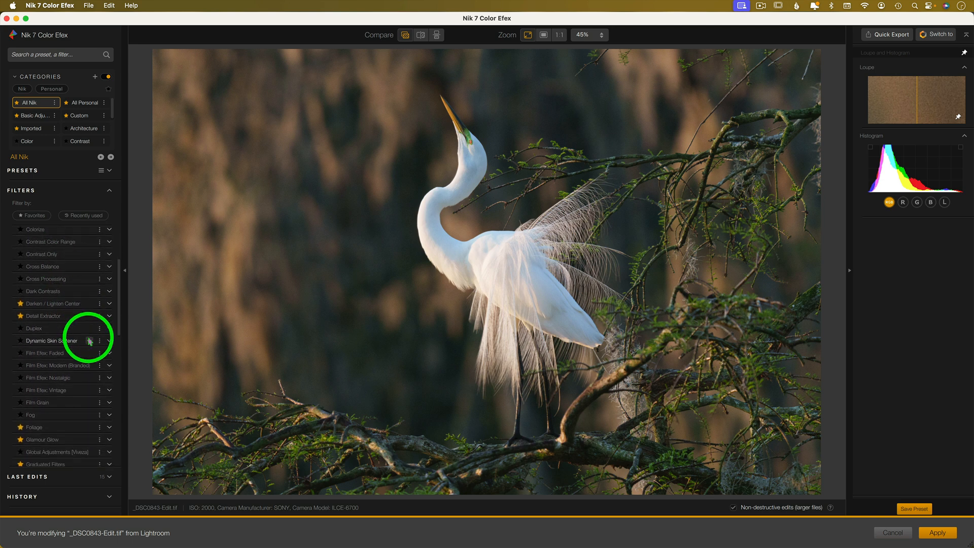
pyautogui.click(90, 303)
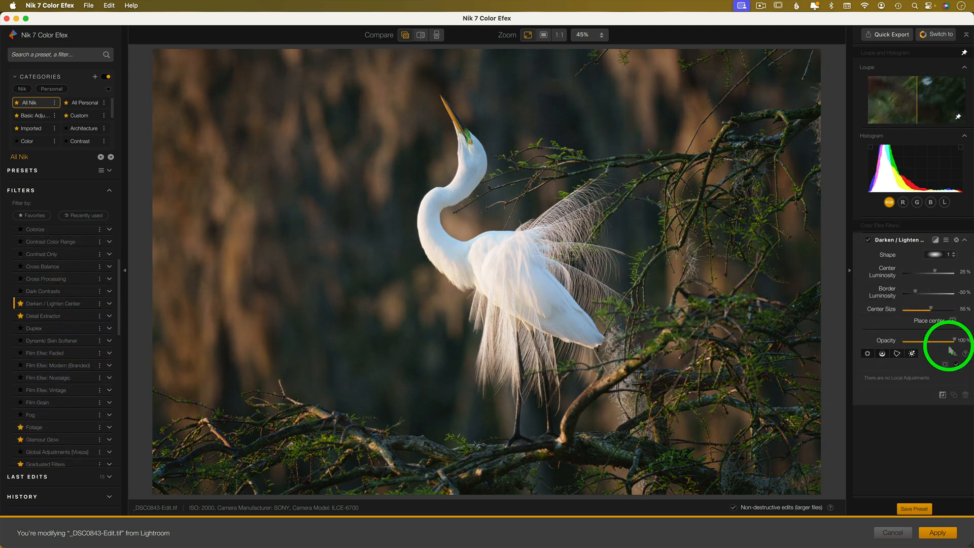
pyautogui.click(935, 254)
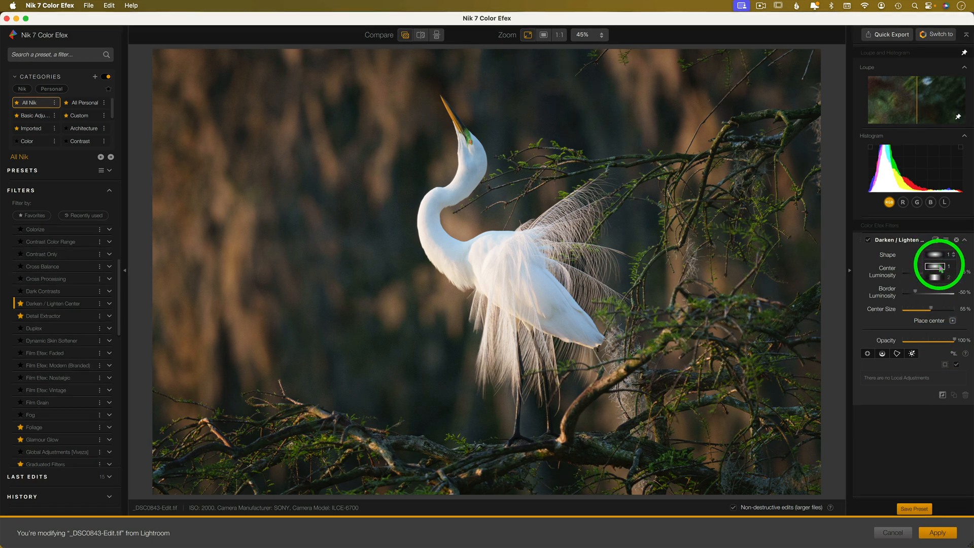
pyautogui.click(940, 280)
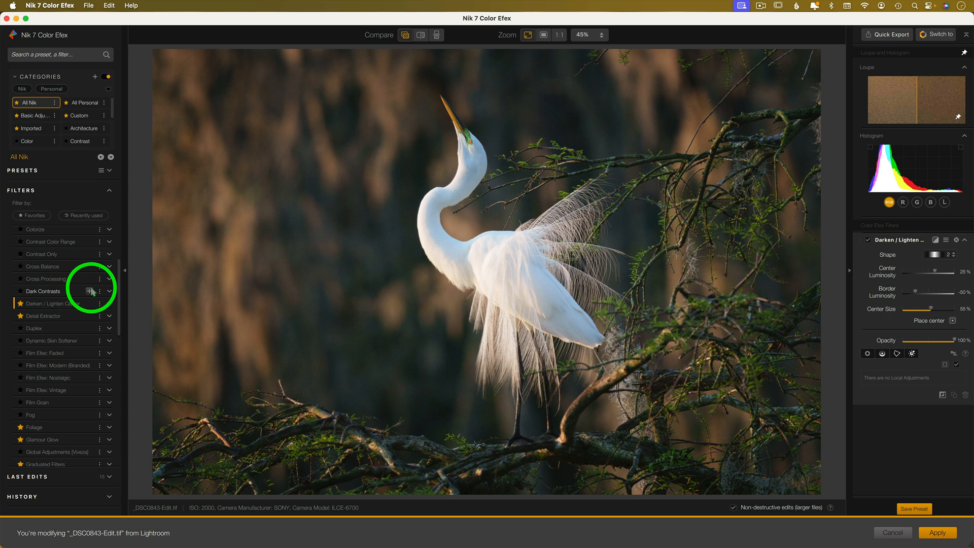
# Step: Add Detail Extractor, limit it with a slightly flattened elliptical control point on the egret's head, and check the point's mask
pyautogui.click(89, 316)
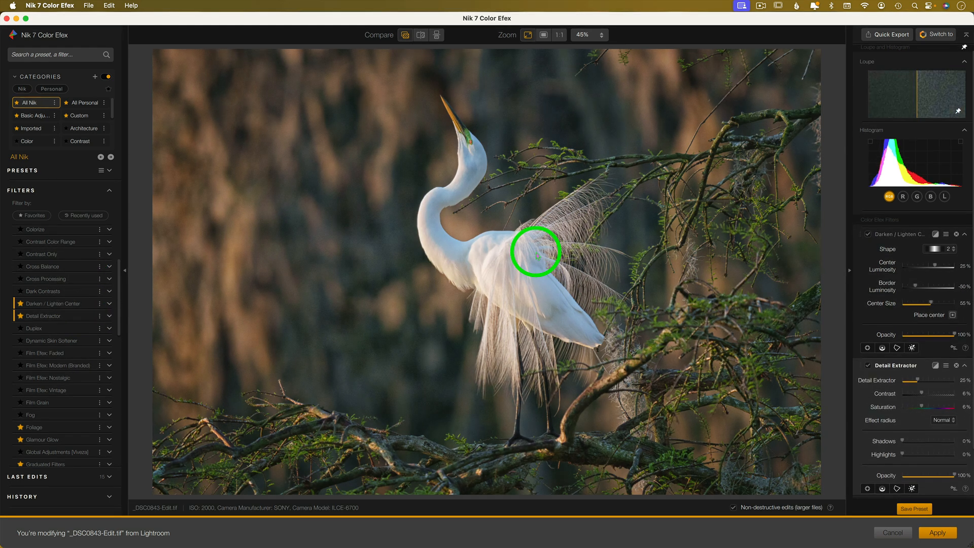
pyautogui.scroll(-3, 890, 304)
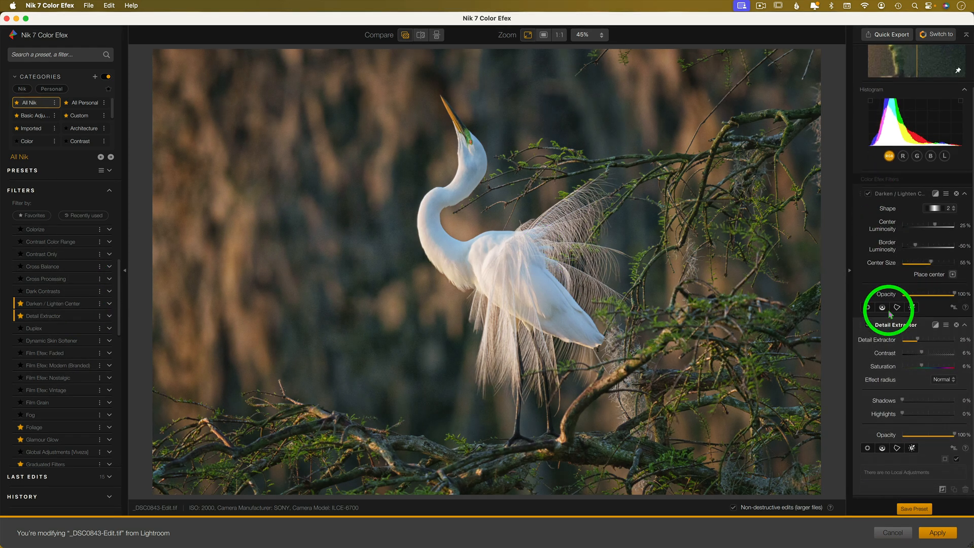
pyautogui.click(868, 444)
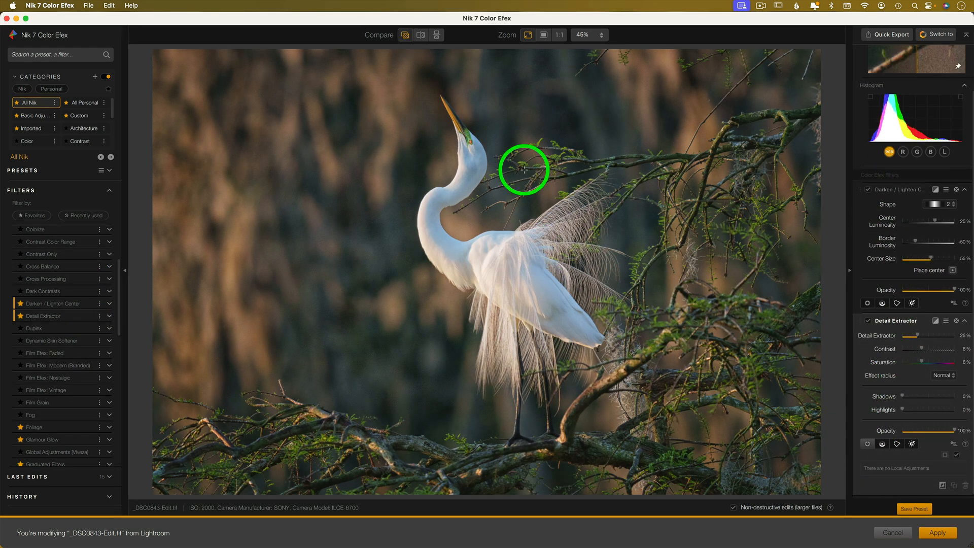
pyautogui.click(470, 146)
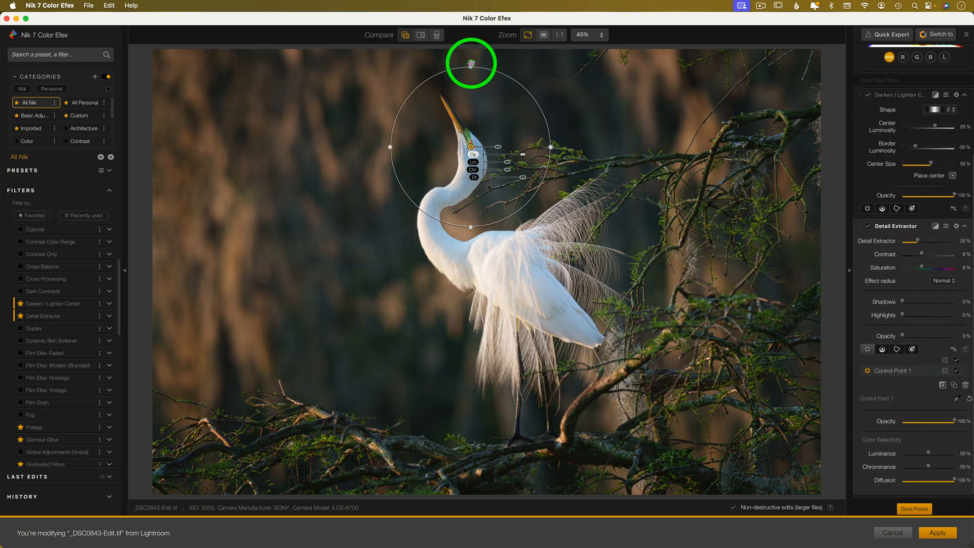
pyautogui.moveTo(472, 68); pyautogui.dragTo(470, 81)
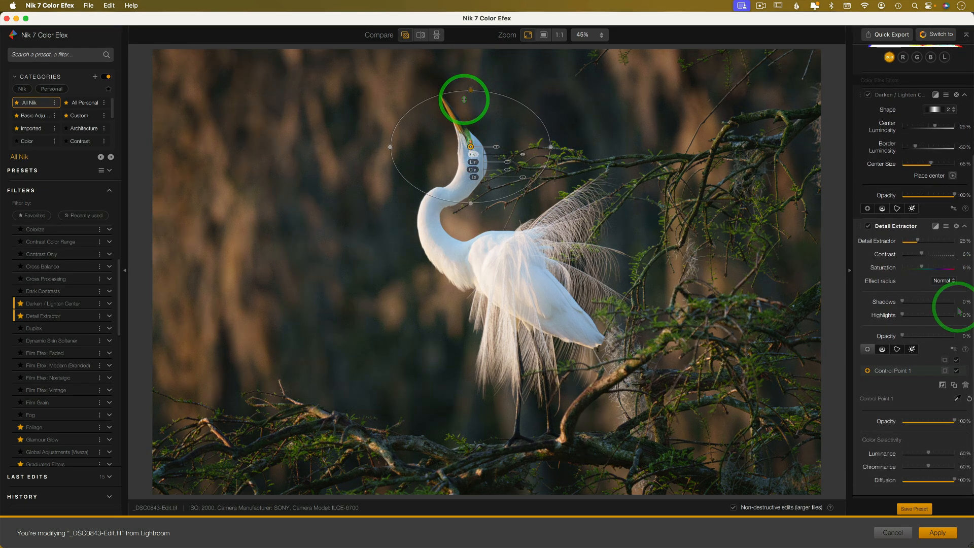
pyautogui.click(945, 370)
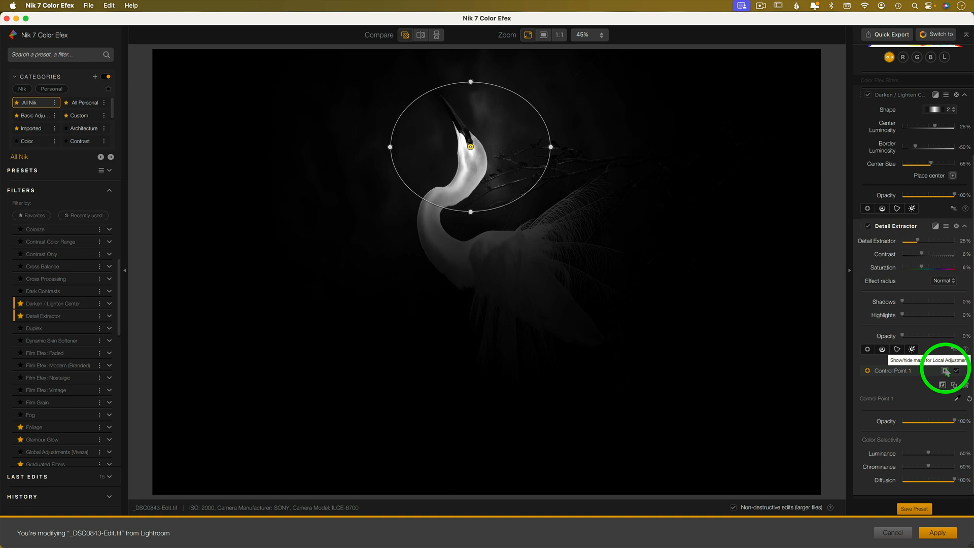
pyautogui.click(945, 371)
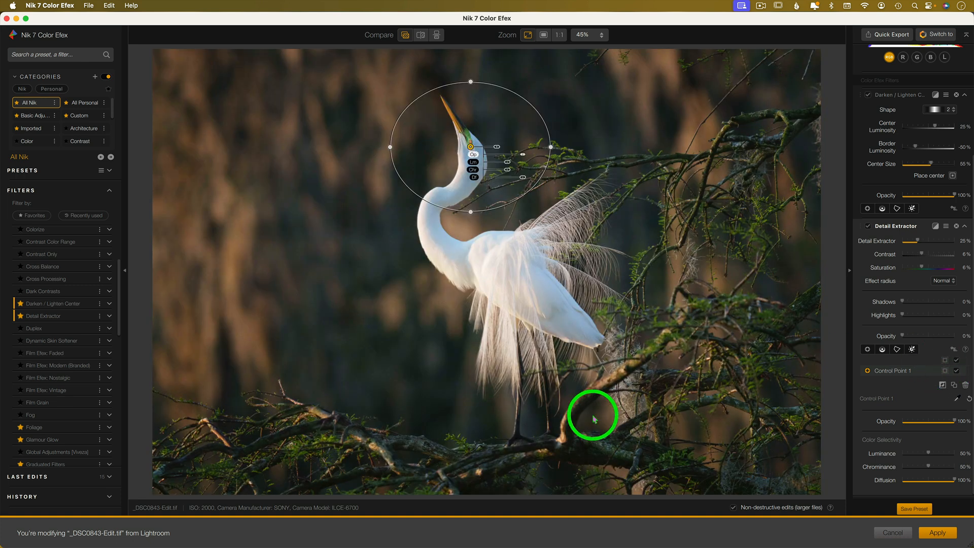
# Step: Add the Sunlight filter to the egret photo's stack and toggle its effect to preview the difference
pyautogui.scroll(-5, 71, 328)
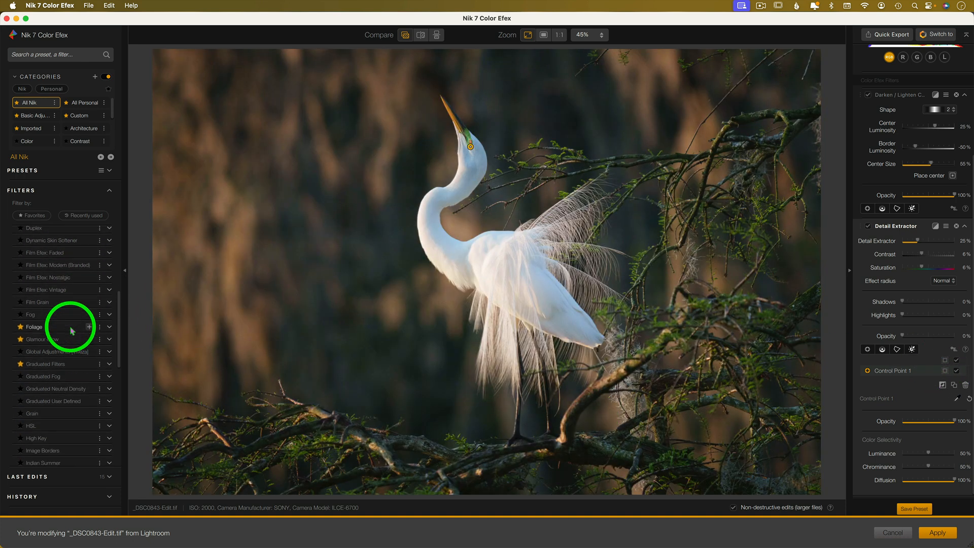
pyautogui.scroll(-6, 72, 331)
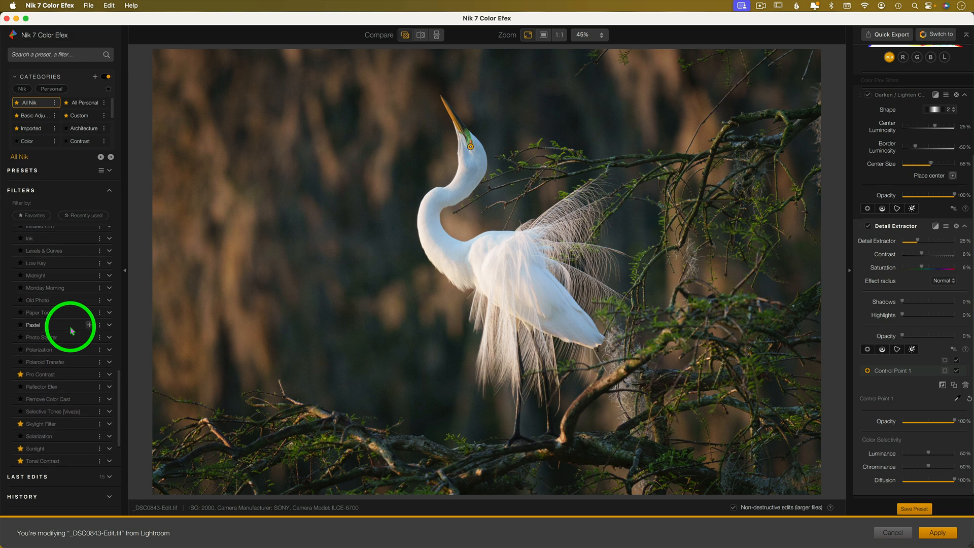
pyautogui.scroll(-1, 72, 331)
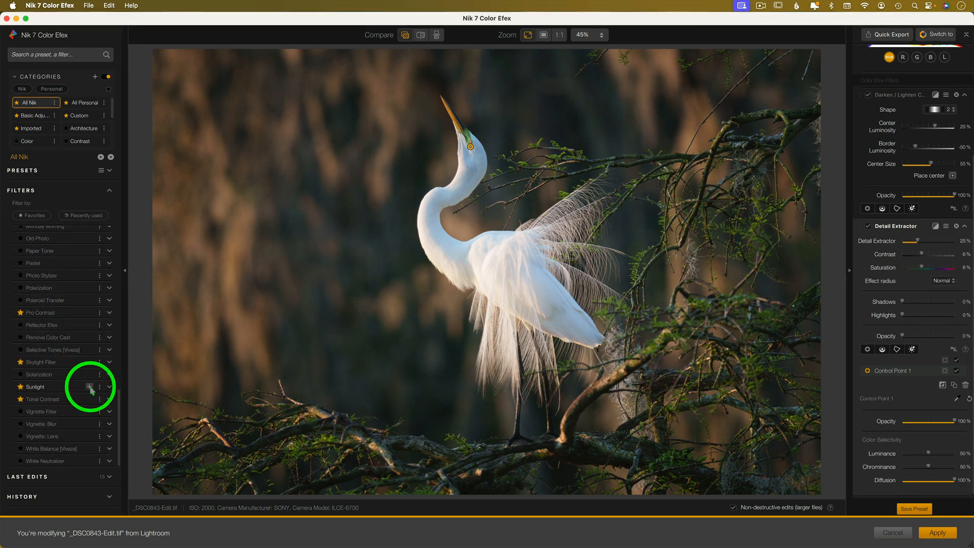
pyautogui.click(89, 387)
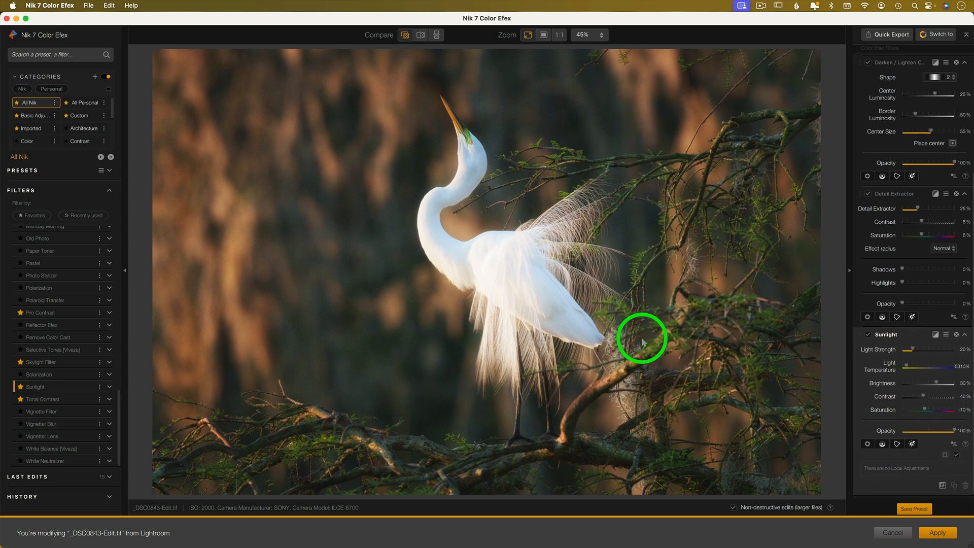
pyautogui.click(868, 335)
pyautogui.click(868, 335)
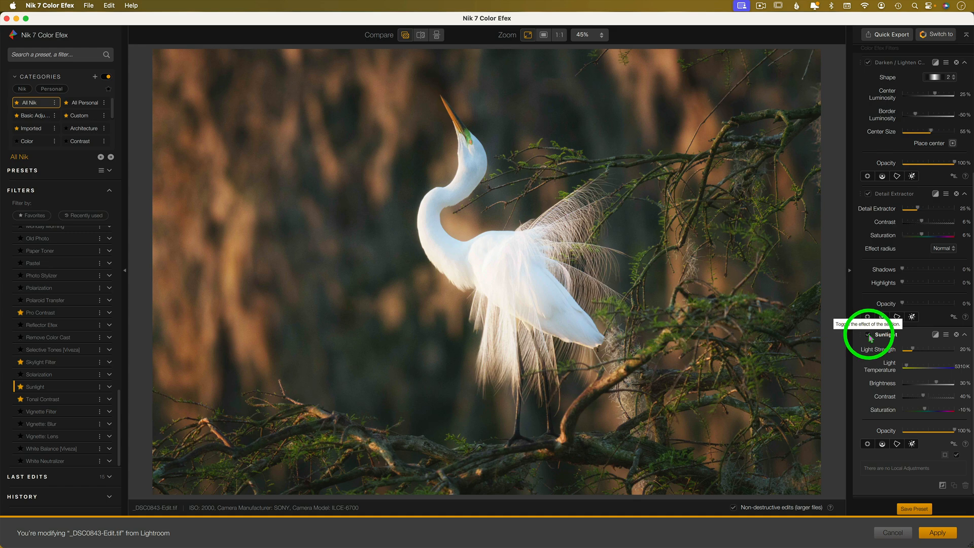
# Step: Adjust Sunlight to 28% light strength, 5685 K light temperature, 17% brightness and 73% contrast
pyautogui.moveTo(912, 350)
pyautogui.mouseDown()
pyautogui.moveTo(938, 355)
pyautogui.moveTo(921, 355)
pyautogui.mouseUp()
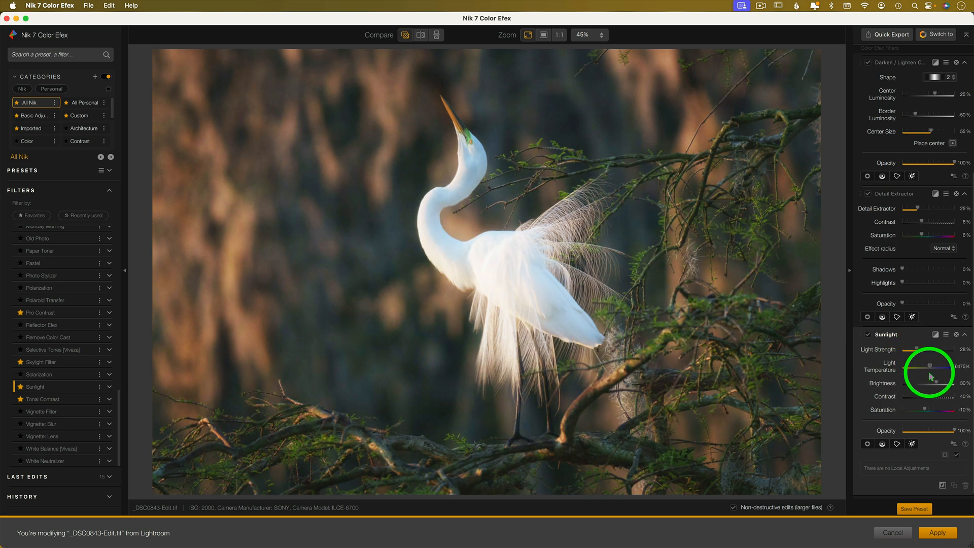
pyautogui.moveTo(924, 372)
pyautogui.mouseDown()
pyautogui.moveTo(933, 372)
pyautogui.moveTo(920, 373)
pyautogui.moveTo(931, 386)
pyautogui.mouseUp()
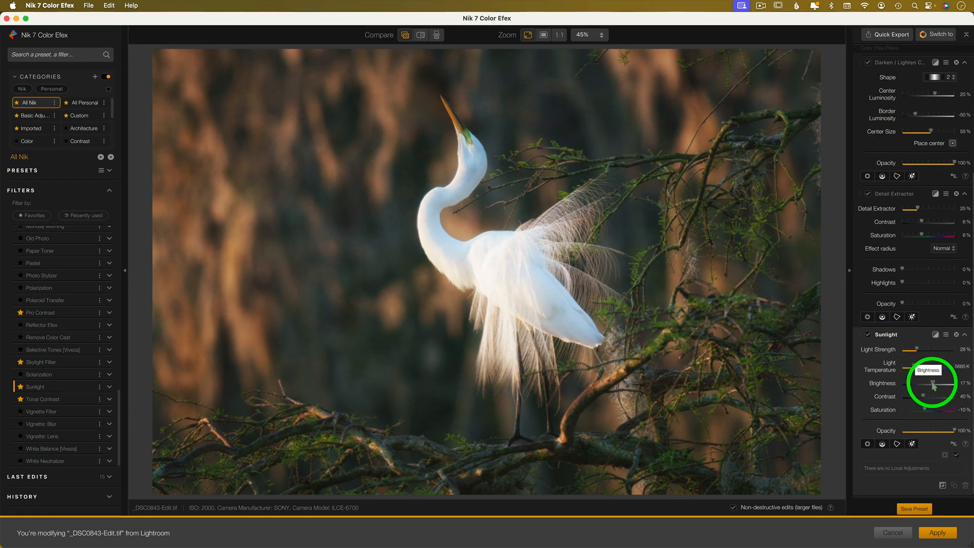
pyautogui.moveTo(906, 400); pyautogui.dragTo(939, 403)
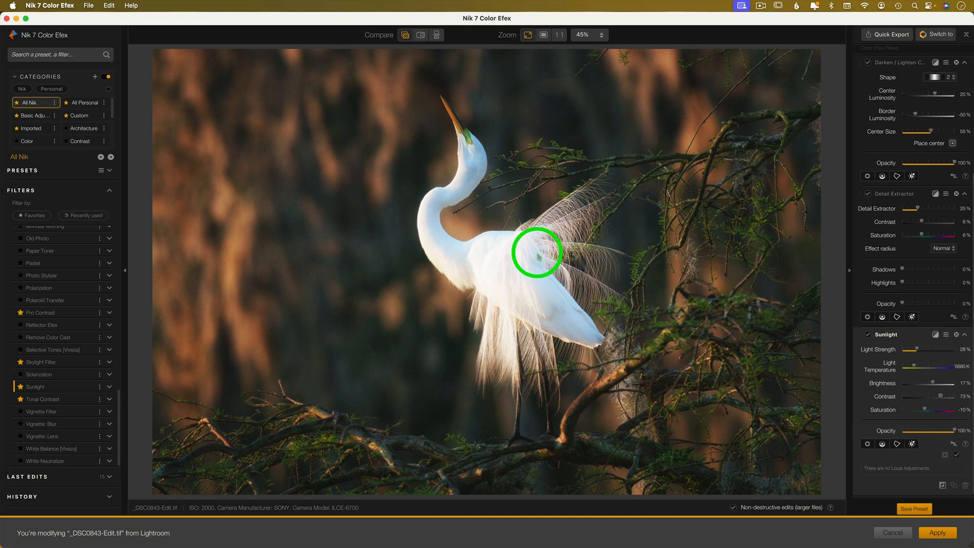
# Step: Add a control polygon to the Sunlight filter, outlining the whole egret from beak to plumes and feet
pyautogui.click(897, 444)
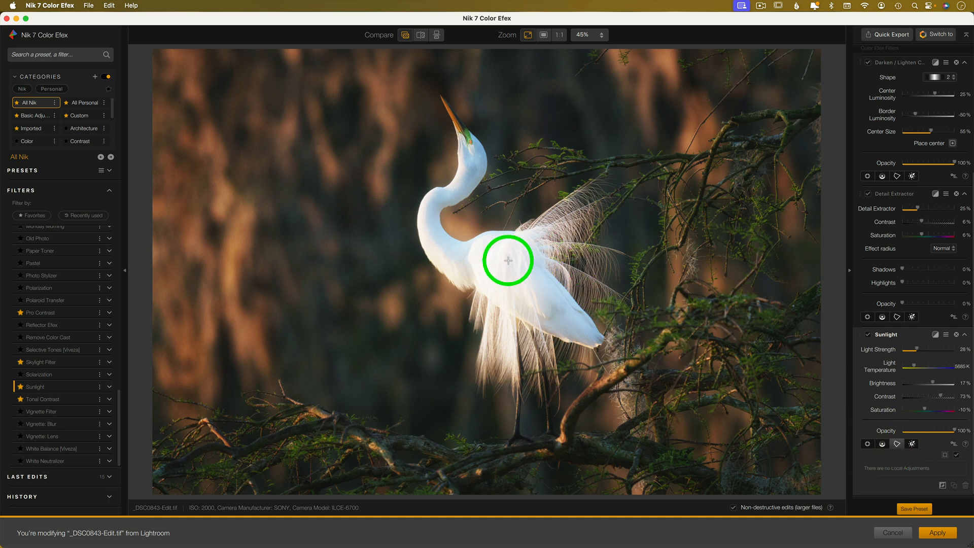
pyautogui.click(456, 114)
pyautogui.click(471, 133)
pyautogui.click(485, 150)
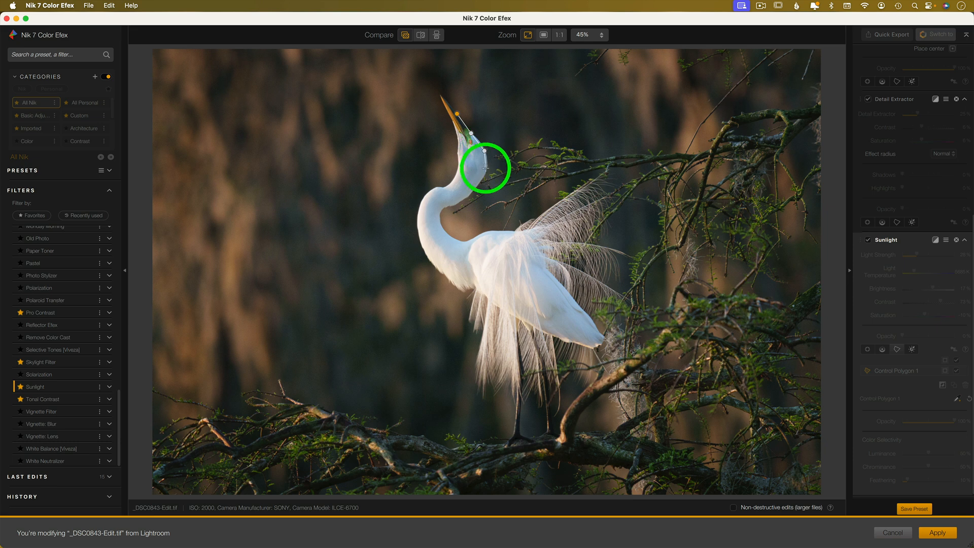
pyautogui.click(489, 165)
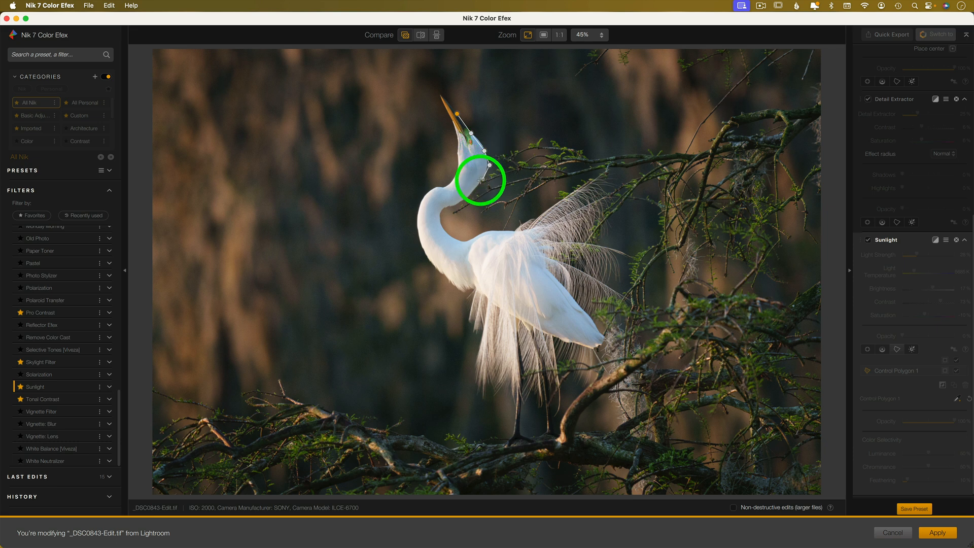
pyautogui.click(477, 187)
pyautogui.click(440, 210)
pyautogui.click(442, 224)
pyautogui.click(458, 241)
pyautogui.click(481, 236)
pyautogui.click(511, 232)
pyautogui.click(567, 196)
pyautogui.click(607, 171)
pyautogui.click(614, 199)
pyautogui.click(616, 280)
pyautogui.click(601, 347)
pyautogui.click(560, 374)
pyautogui.click(539, 406)
pyautogui.click(519, 421)
pyautogui.click(513, 429)
pyautogui.click(503, 445)
pyautogui.click(514, 445)
pyautogui.click(515, 392)
pyautogui.click(480, 381)
pyautogui.click(472, 304)
pyautogui.click(424, 252)
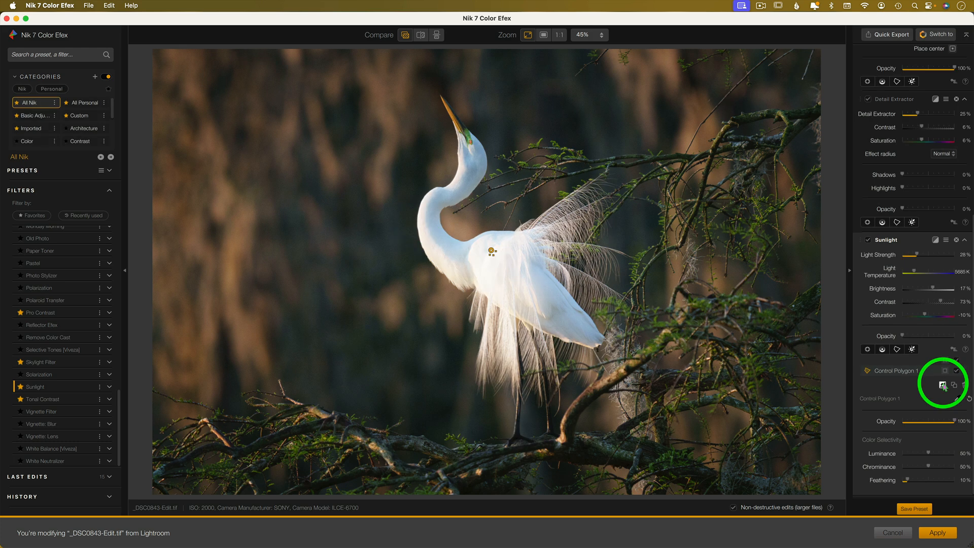
# Step: Invert the egret control polygon so Sunlight affects the background instead of the bird
pyautogui.click(943, 386)
pyautogui.click(943, 386)
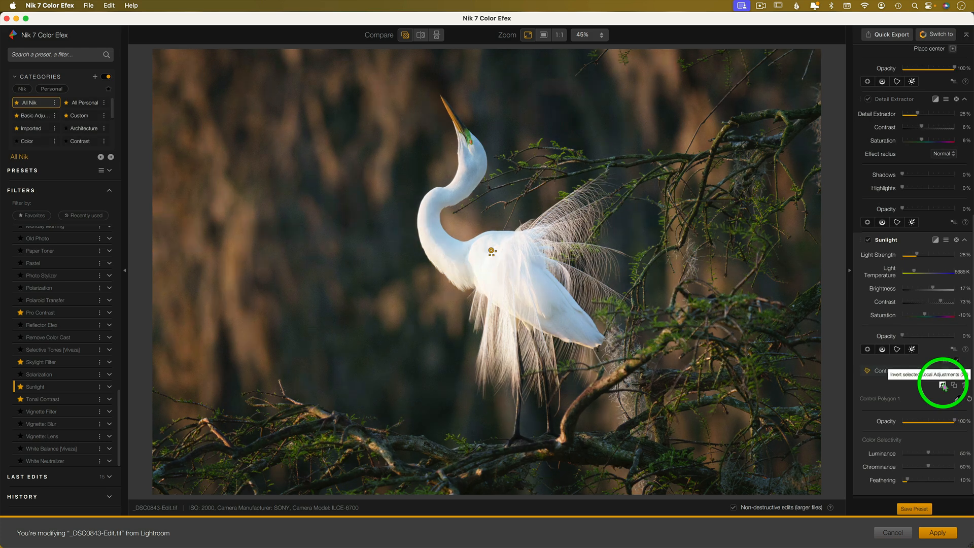
pyautogui.click(943, 386)
pyautogui.click(943, 385)
pyautogui.click(943, 385)
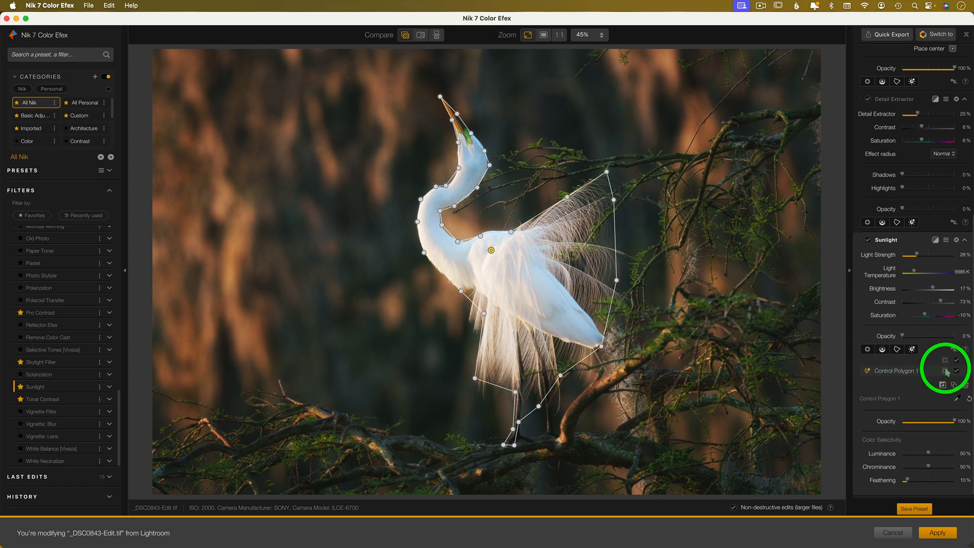
# Step: Using the mask view, set the polygon's luminance selectivity to 36%, chrominance to 40% and feathering to 8%
pyautogui.click(945, 371)
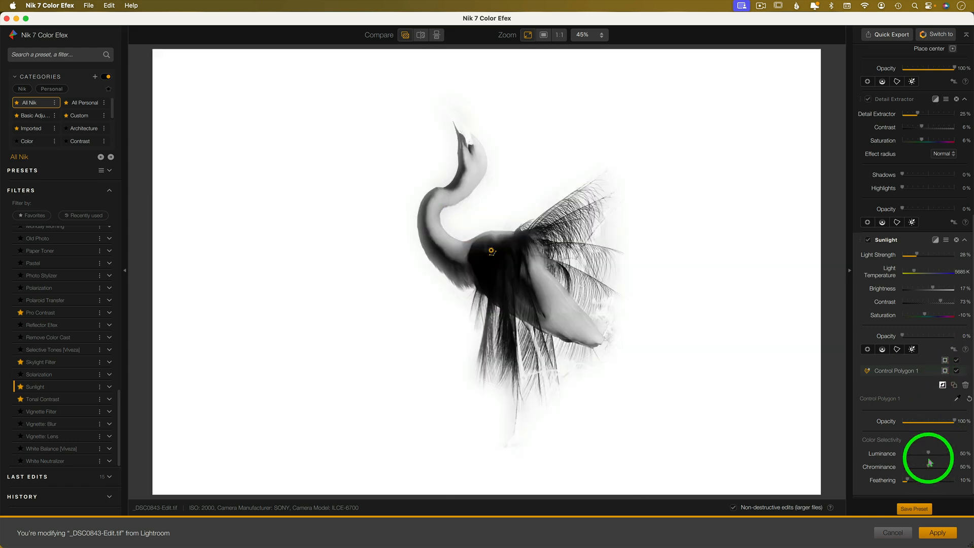
pyautogui.moveTo(929, 453); pyautogui.dragTo(906, 482)
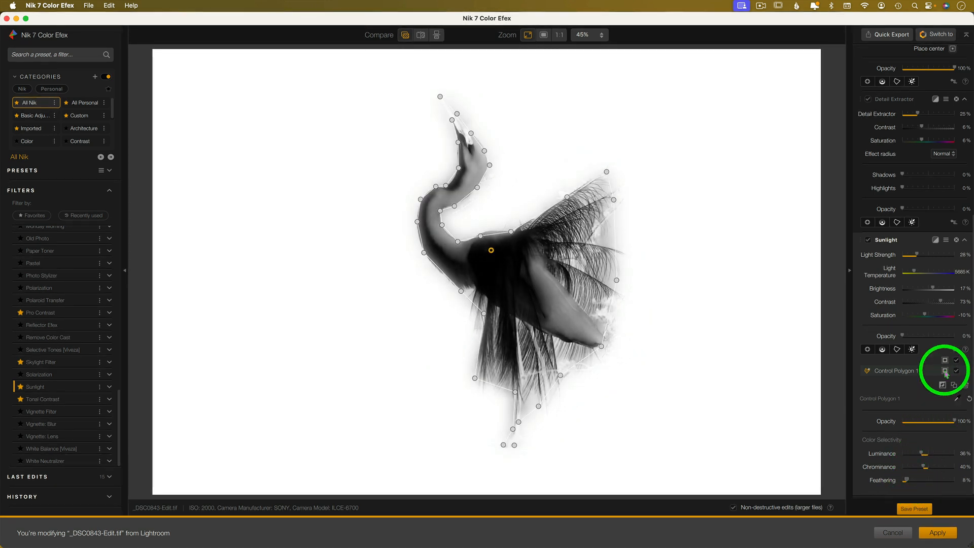
pyautogui.click(944, 371)
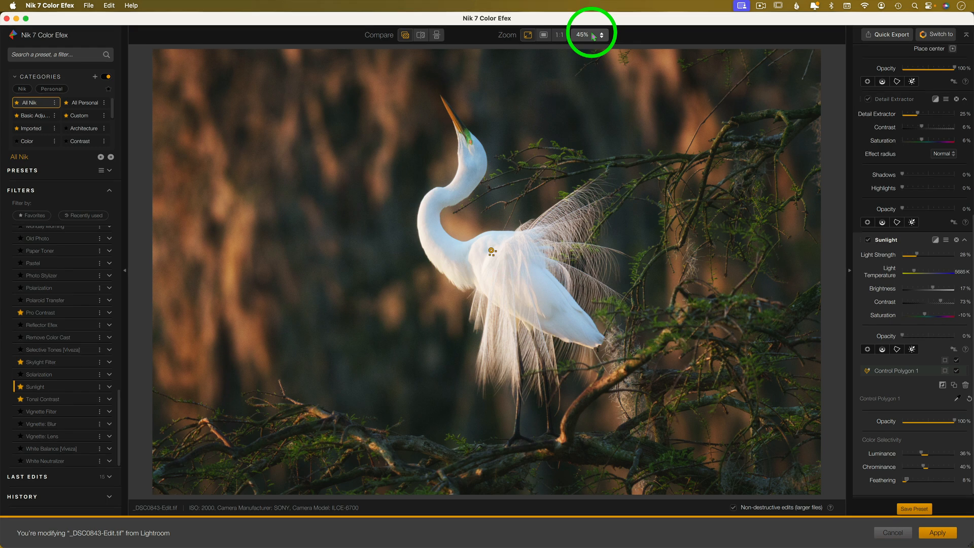
# Step: Toggle Sunlight to compare its effect, and set the polygon's luminance selectivity to 59% while checking the mask
pyautogui.click(868, 241)
pyautogui.click(870, 241)
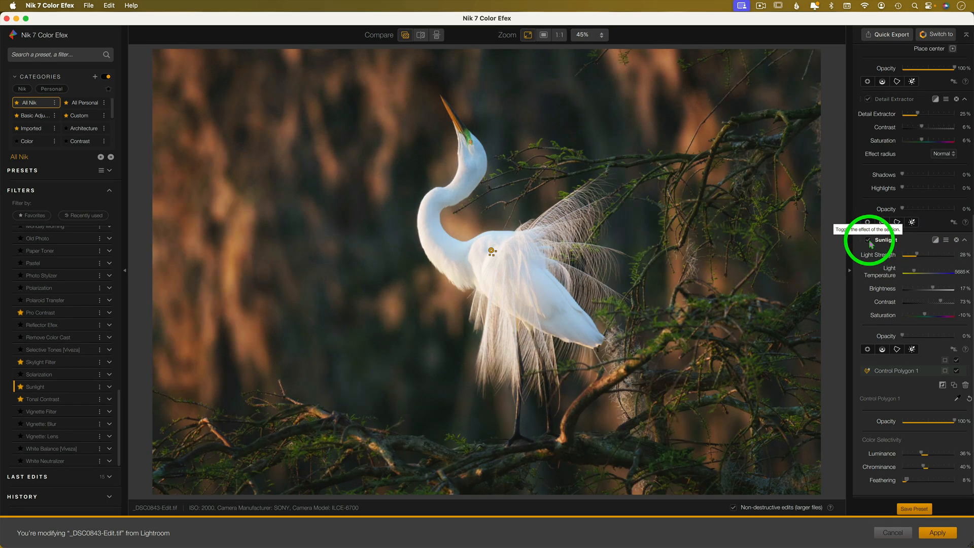
pyautogui.click(869, 241)
pyautogui.click(869, 241)
pyautogui.moveTo(923, 453); pyautogui.dragTo(930, 452)
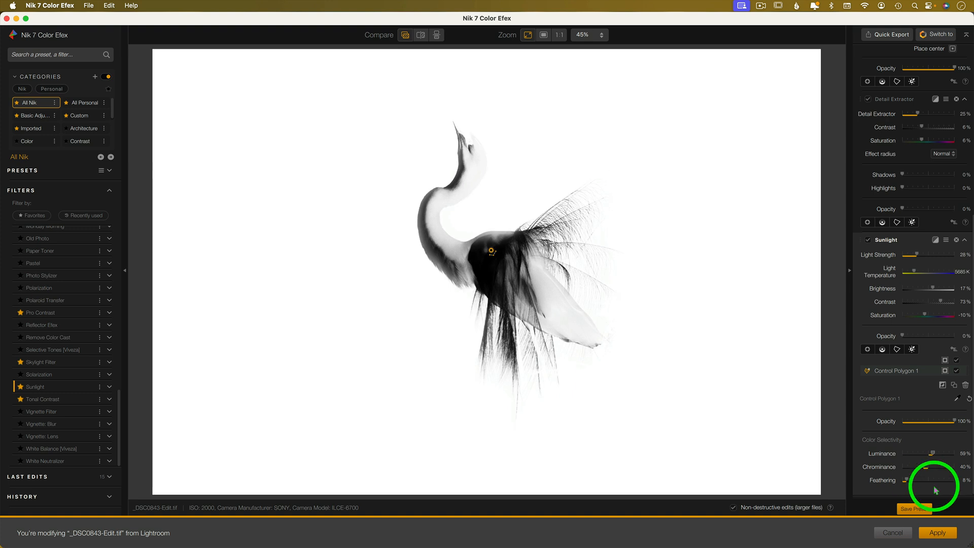
pyautogui.click(945, 371)
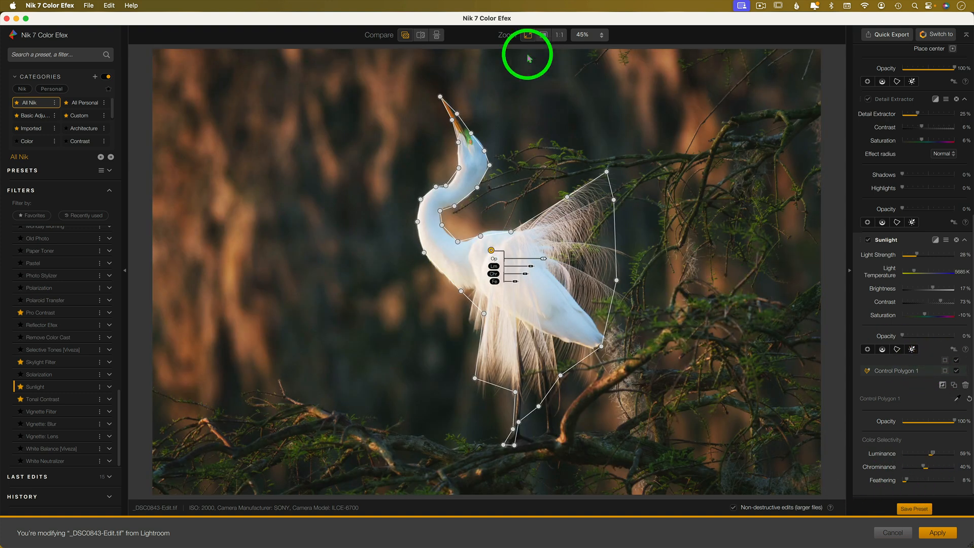
# Step: Compare the egret edit with the original, apply it, and compare the result with the adjacent photo in Lightroom Classic
pyautogui.click(404, 35)
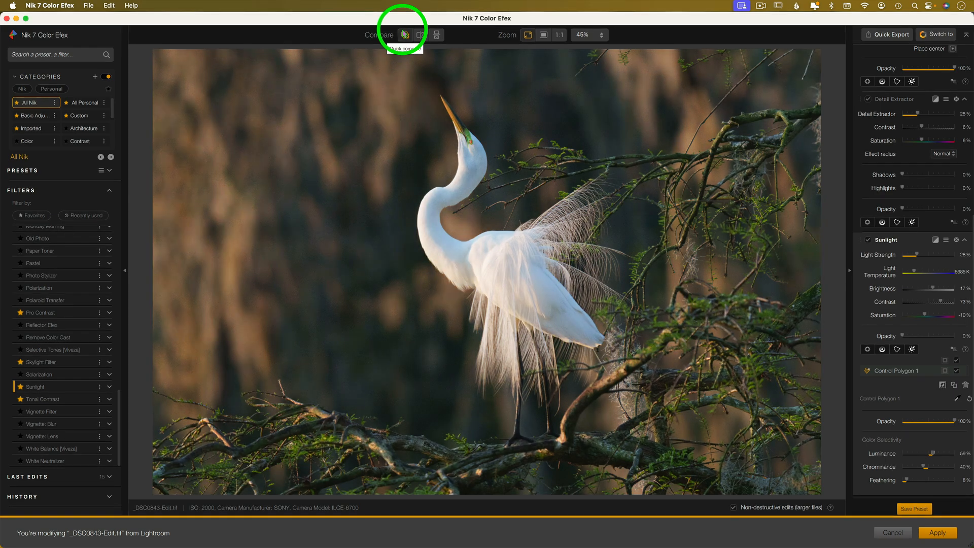
pyautogui.click(405, 35)
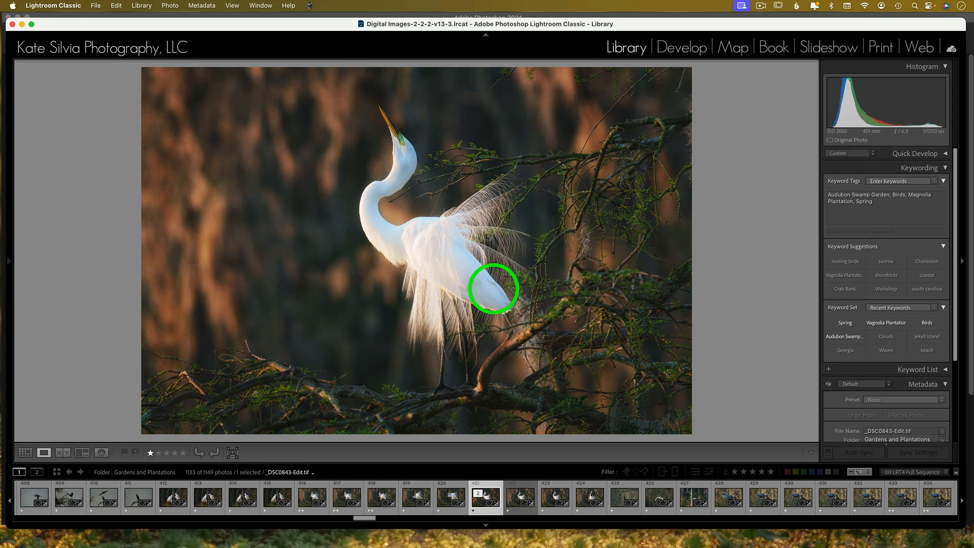
pyautogui.press('Right')
pyautogui.press('Left')
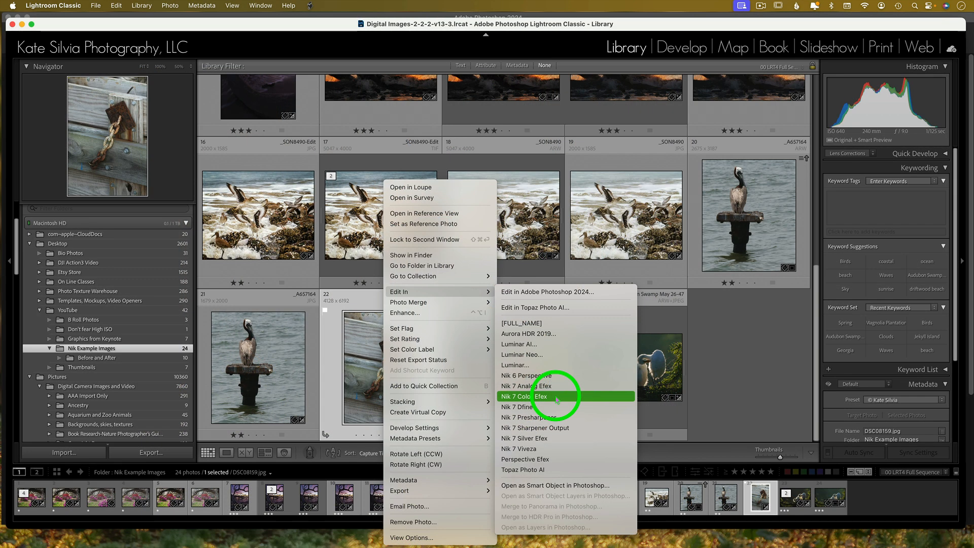
# Step: Send the rusty chain photo DSC08159.jpg to Nik 7 Color Efex as a copy with Lightroom adjustments
pyautogui.click(556, 396)
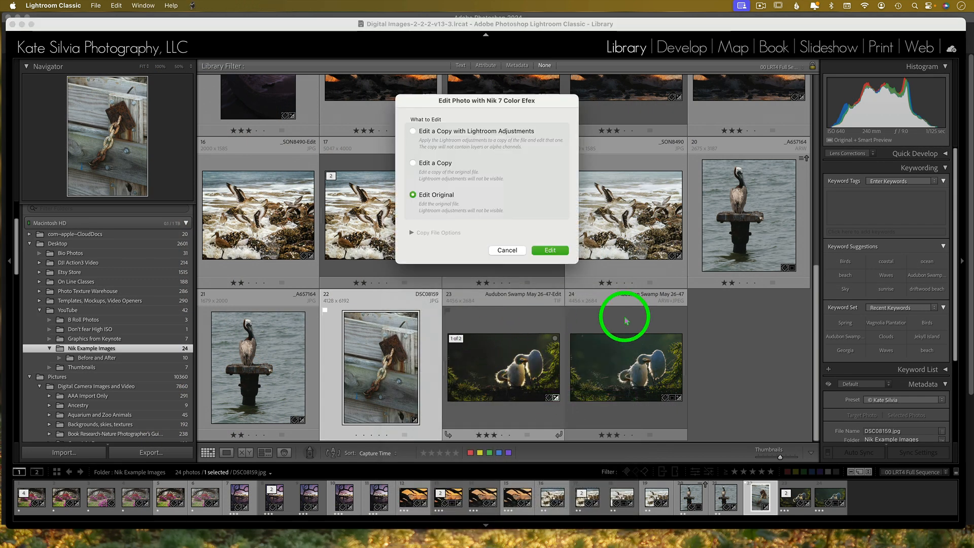
pyautogui.click(449, 133)
pyautogui.click(552, 250)
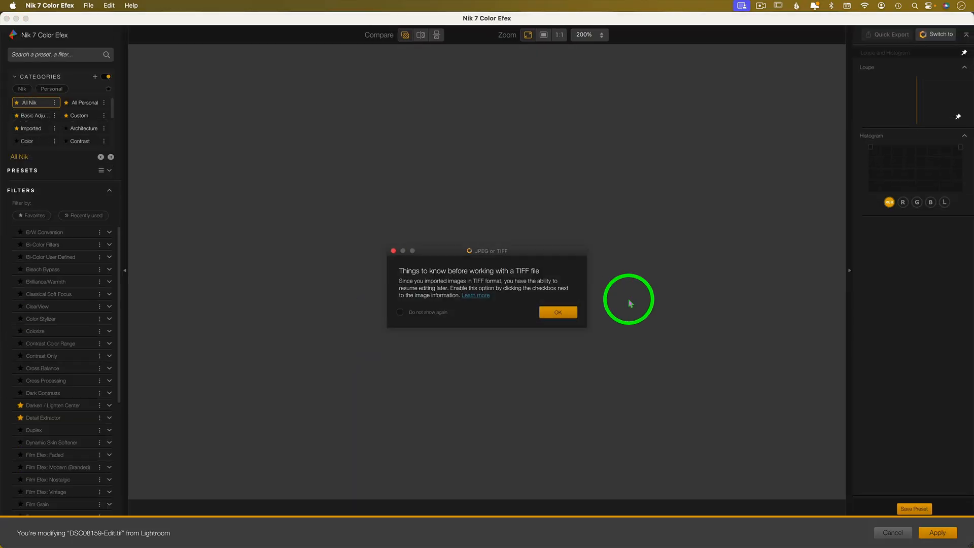
pyautogui.click(558, 313)
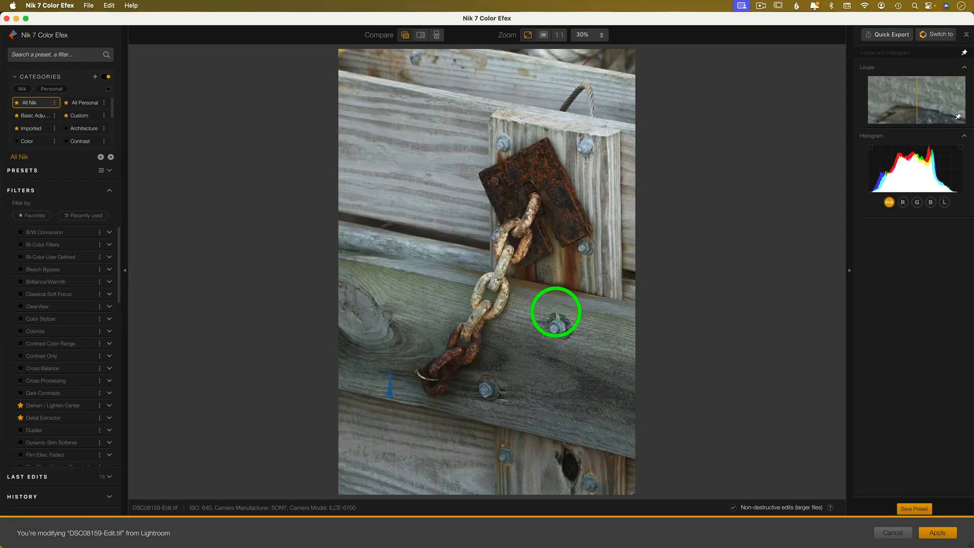
# Step: Stack the Detail Extractor, Darken / Lighten Center and Skylight Filter on the chain photo, and compare with the original
pyautogui.click(90, 417)
pyautogui.scroll(-3, 85, 379)
pyautogui.scroll(-3, 83, 376)
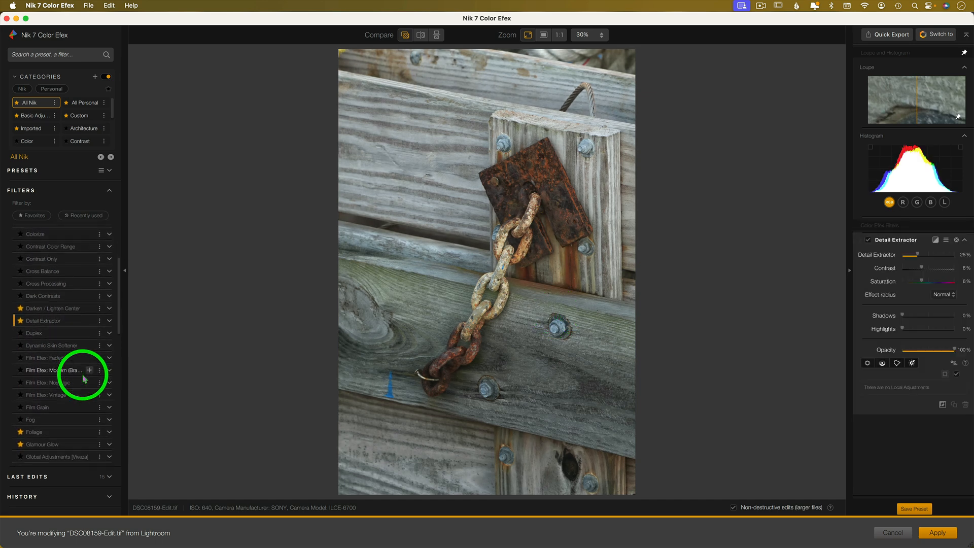
pyautogui.click(90, 361)
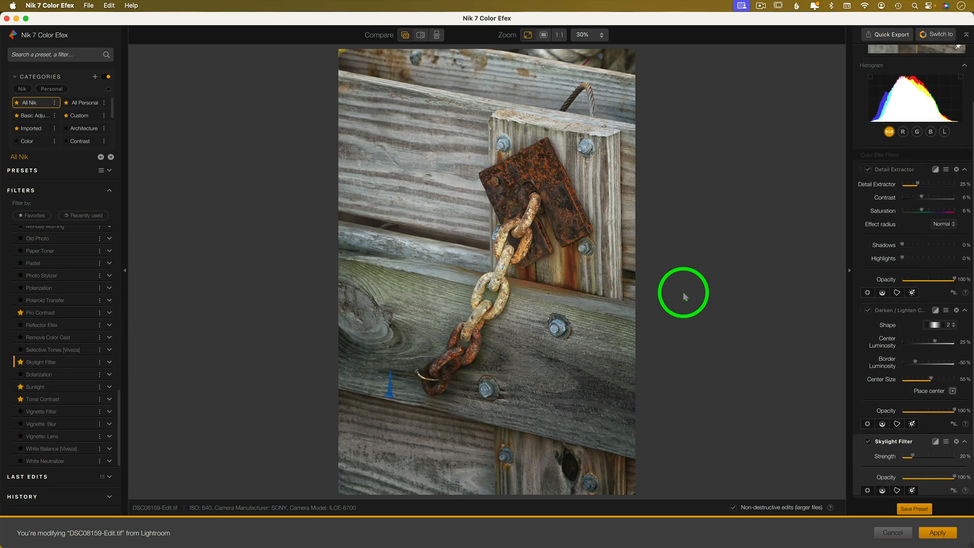
pyautogui.click(406, 35)
pyautogui.click(405, 35)
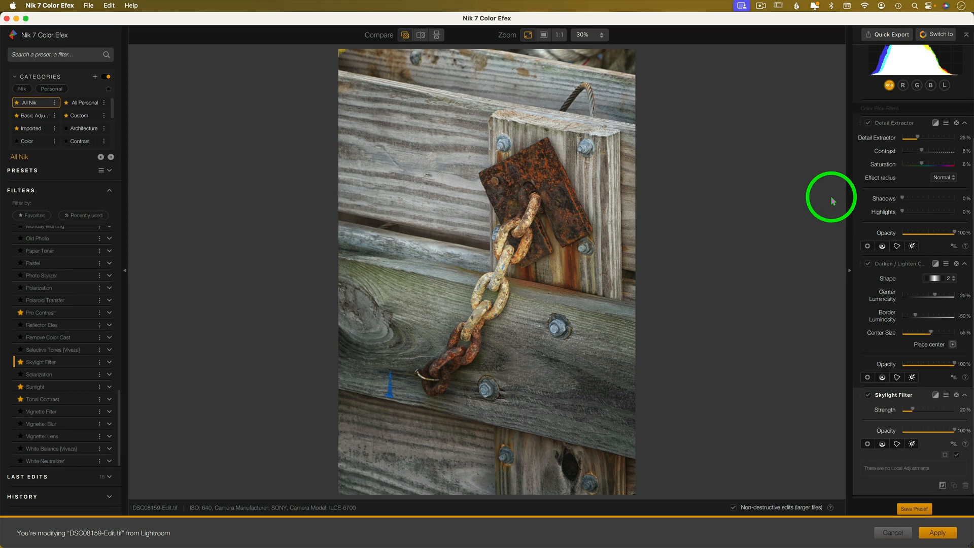
# Step: Set Detail Extractor to 77% and add a luminosity mask sampled from the weathered wood beside the rusty plate
pyautogui.moveTo(919, 139); pyautogui.dragTo(949, 143)
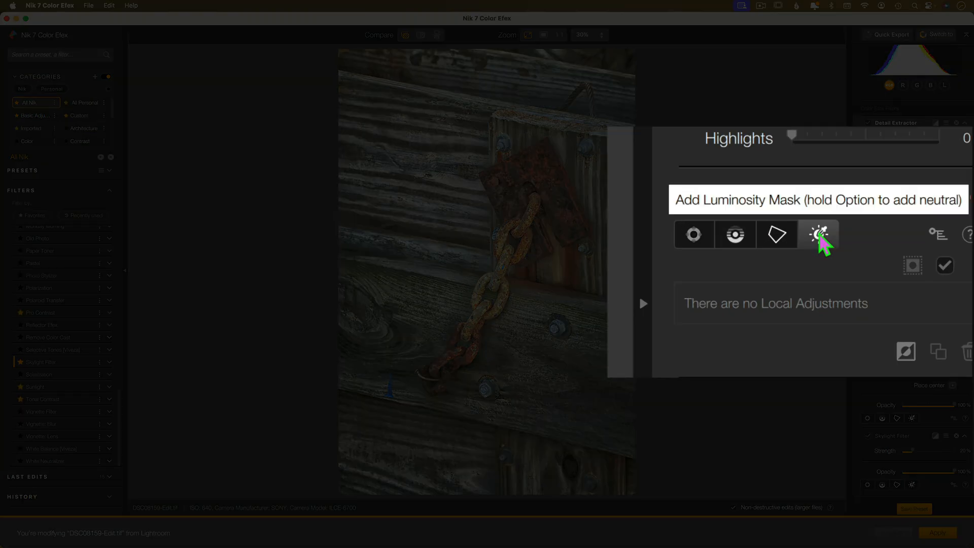
pyautogui.click(911, 246)
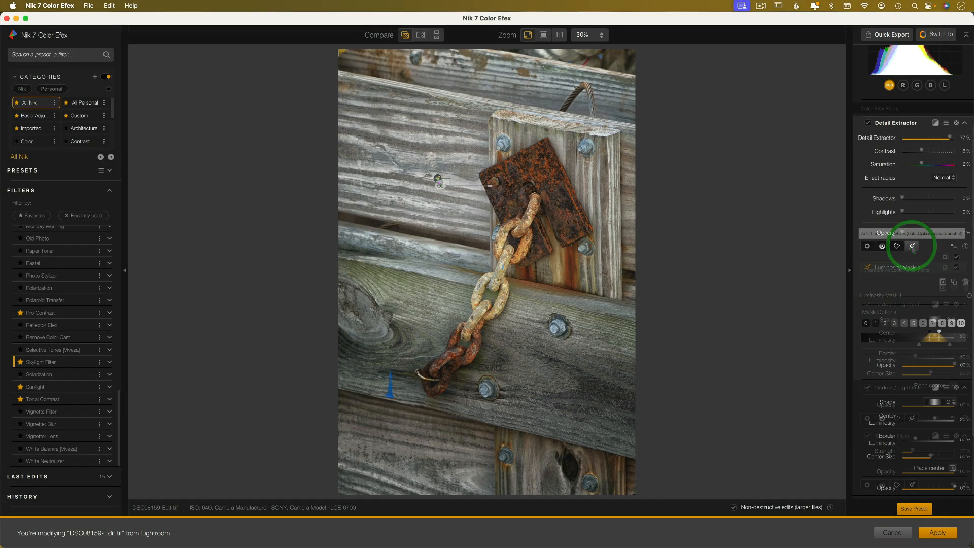
pyautogui.click(437, 178)
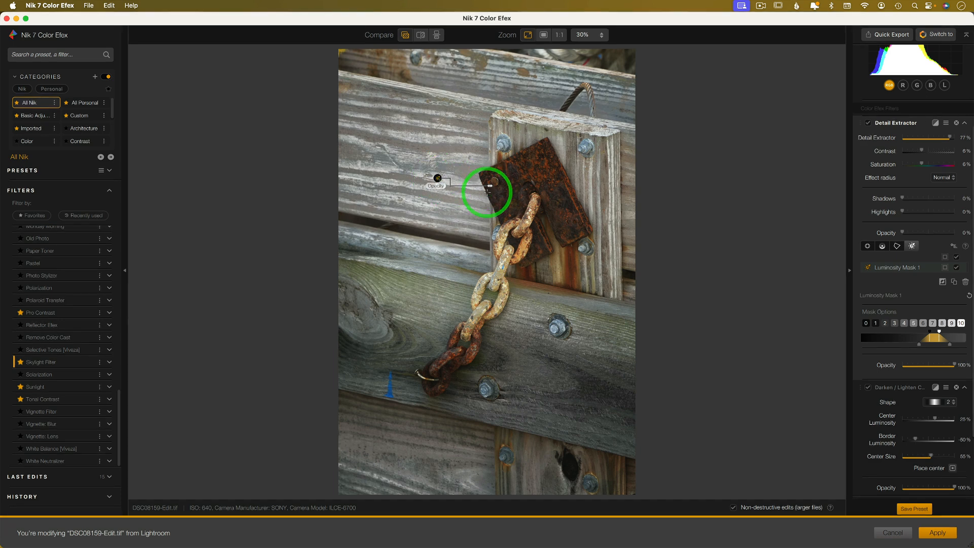
# Step: Try the luminosity mask's sample point on the rusty plate, move it back onto the wood planks, and display the mask
pyautogui.moveTo(437, 178); pyautogui.dragTo(525, 214)
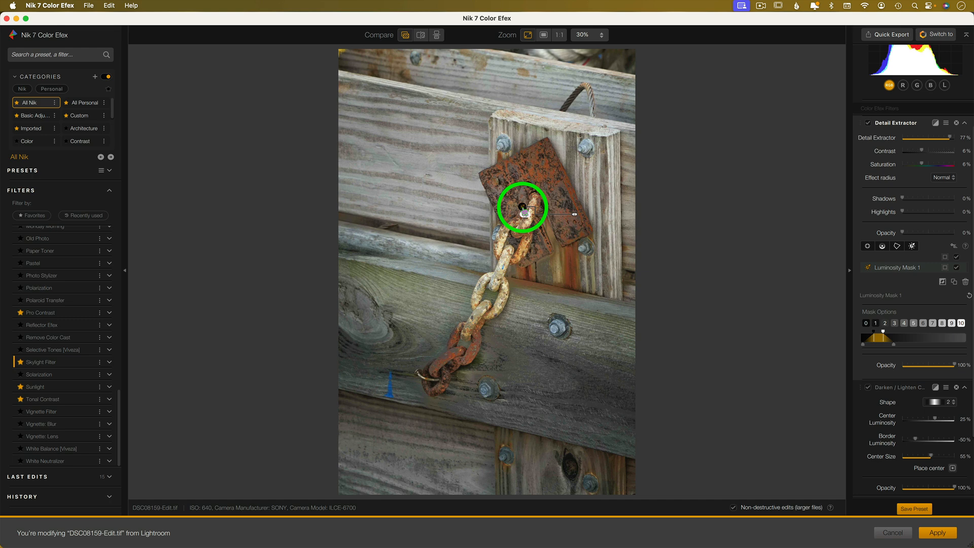
pyautogui.moveTo(524, 213); pyautogui.dragTo(428, 226)
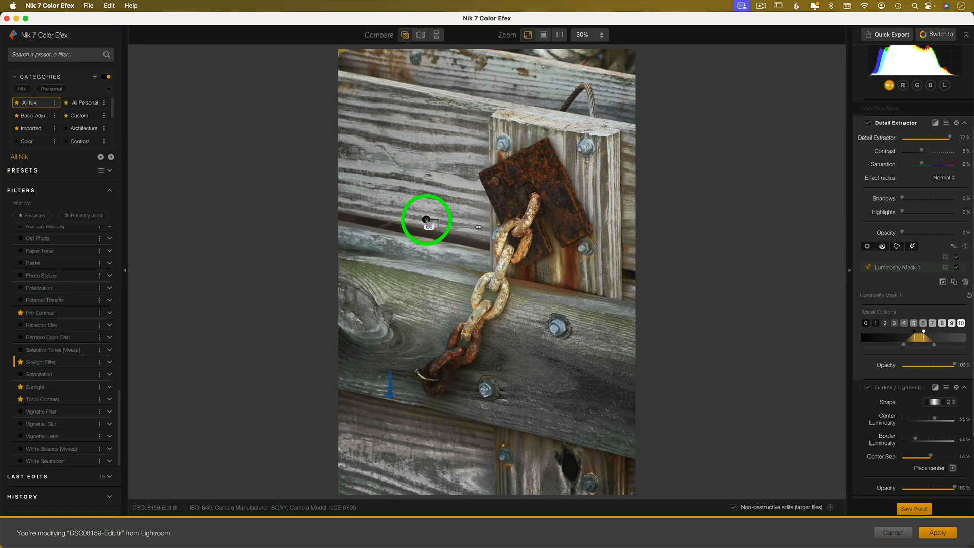
pyautogui.click(945, 268)
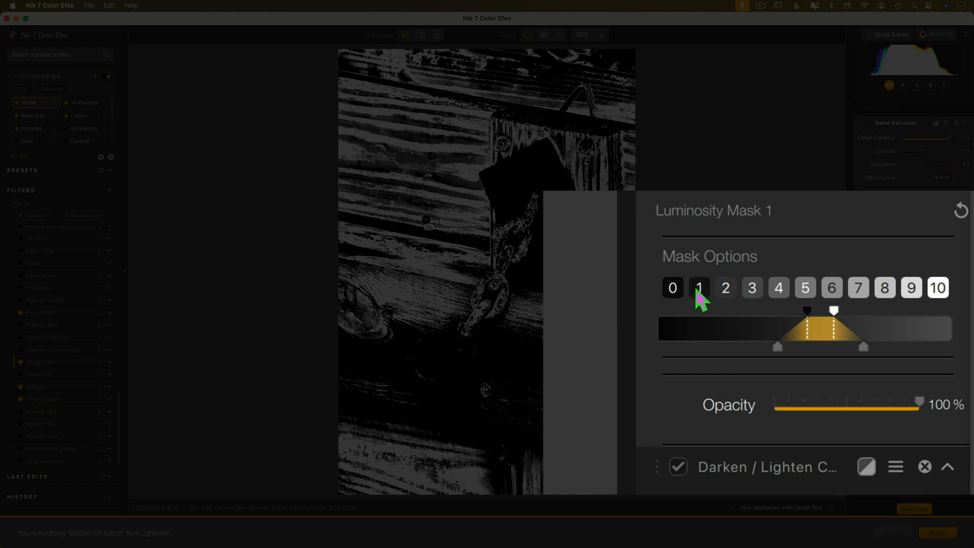
# Step: Try different luminosity mask zones, settle on zone 6, narrow its falloff on both sides, and hide the mask overlay
pyautogui.click(885, 292)
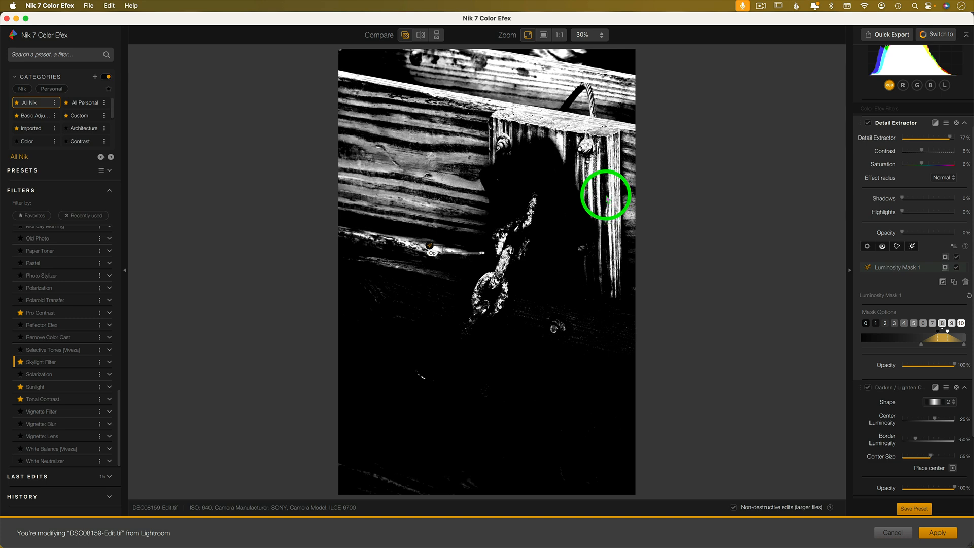
pyautogui.click(885, 324)
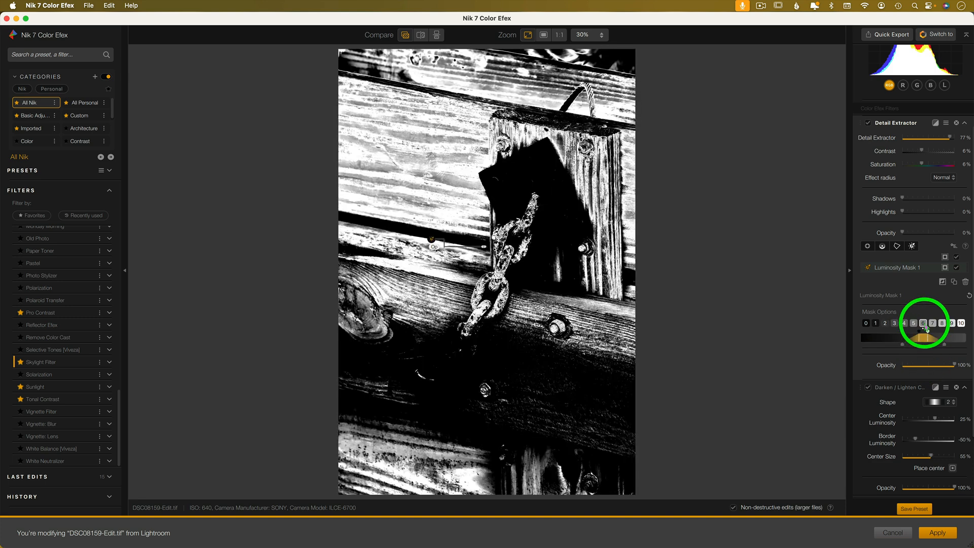
pyautogui.moveTo(944, 347); pyautogui.dragTo(898, 346)
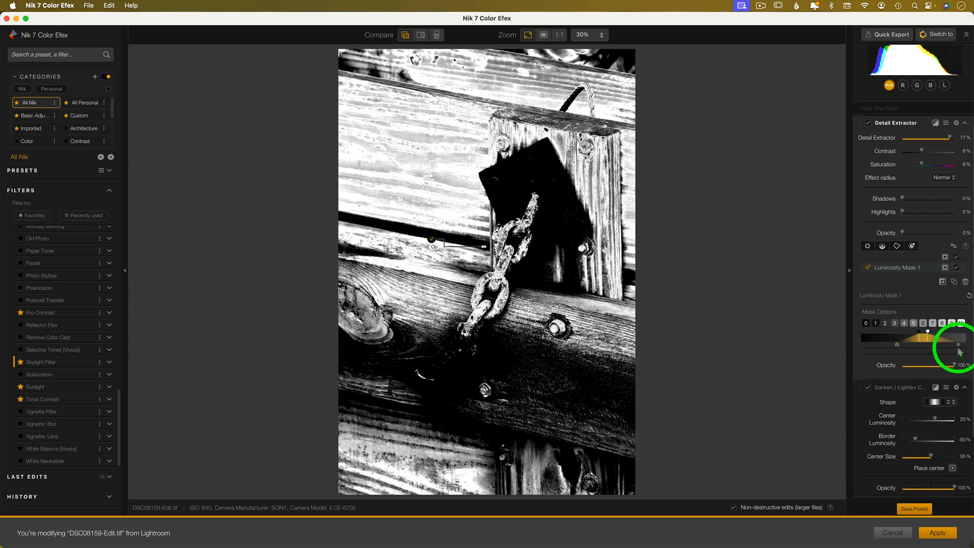
pyautogui.moveTo(959, 347); pyautogui.dragTo(912, 348)
pyautogui.click(912, 246)
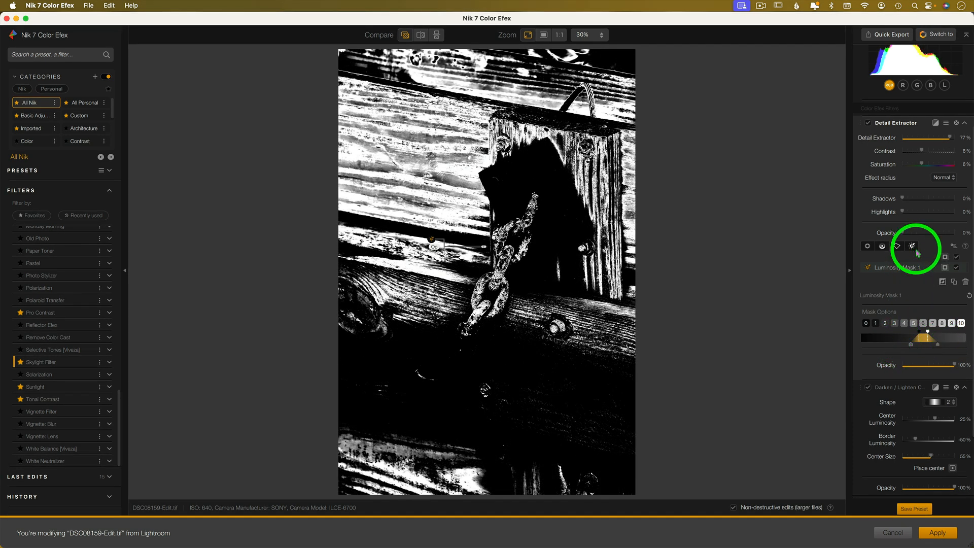
pyautogui.click(945, 267)
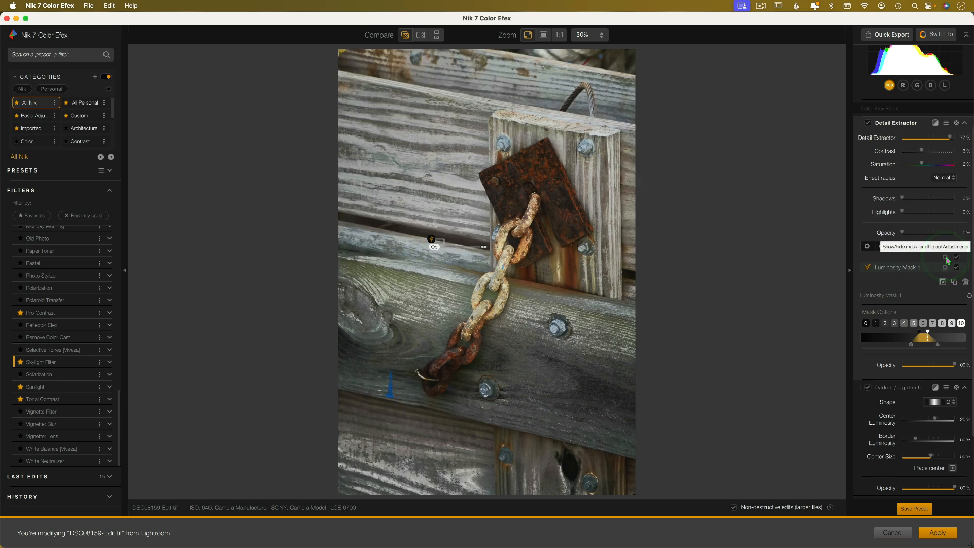
# Step: Toggle the Detail Extractor filter off and on to check its masked effect on the wood planks
pyautogui.click(869, 123)
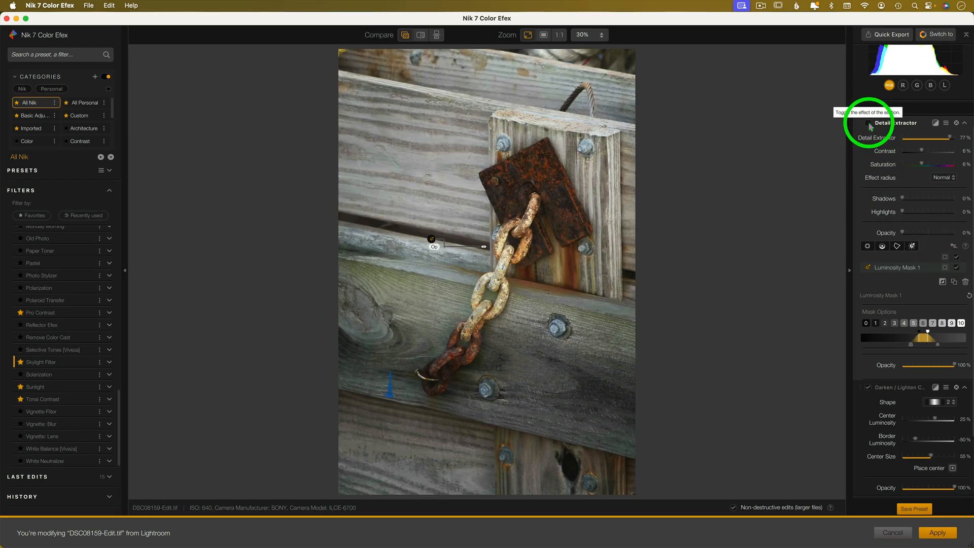
pyautogui.click(869, 124)
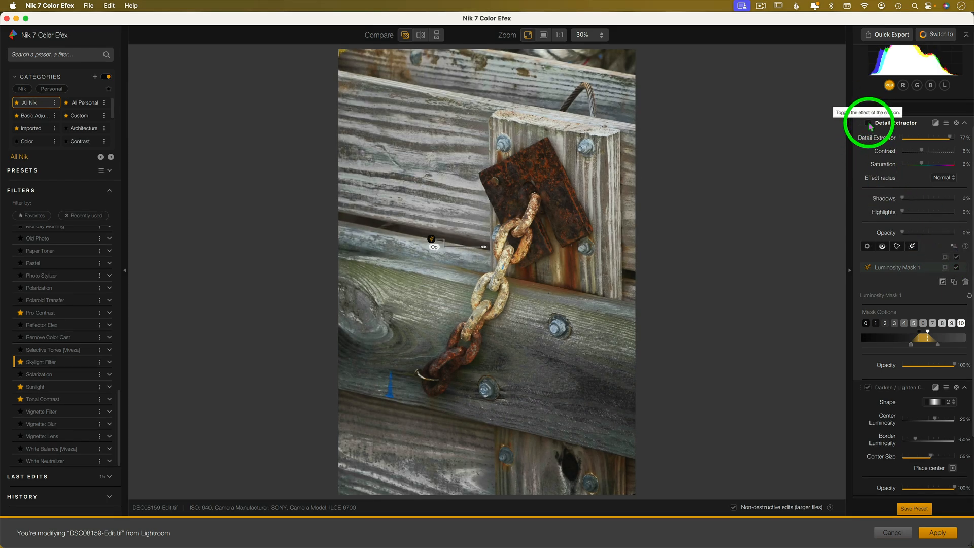
pyautogui.click(868, 123)
pyautogui.click(868, 124)
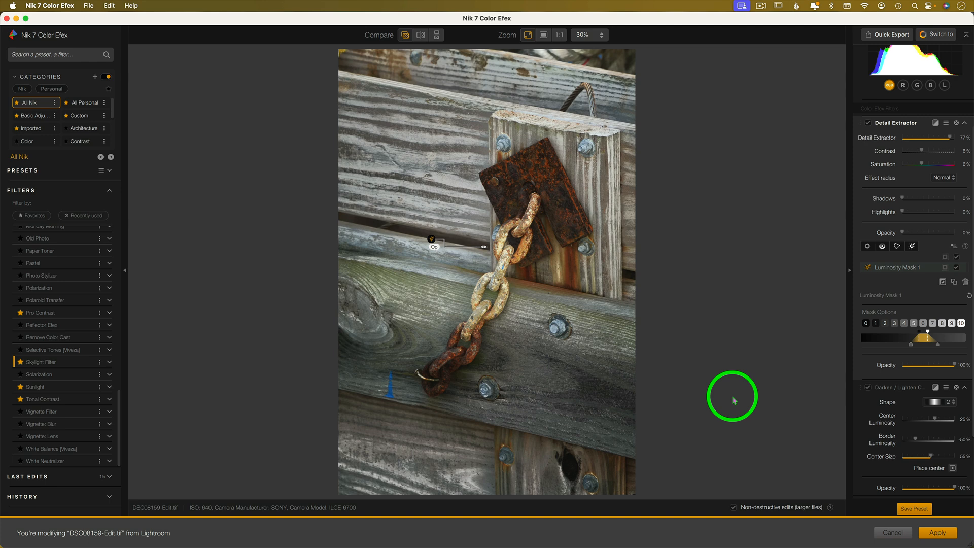
# Step: Compare the fully filtered chain photo with the original several times using Quick compare
pyautogui.click(407, 36)
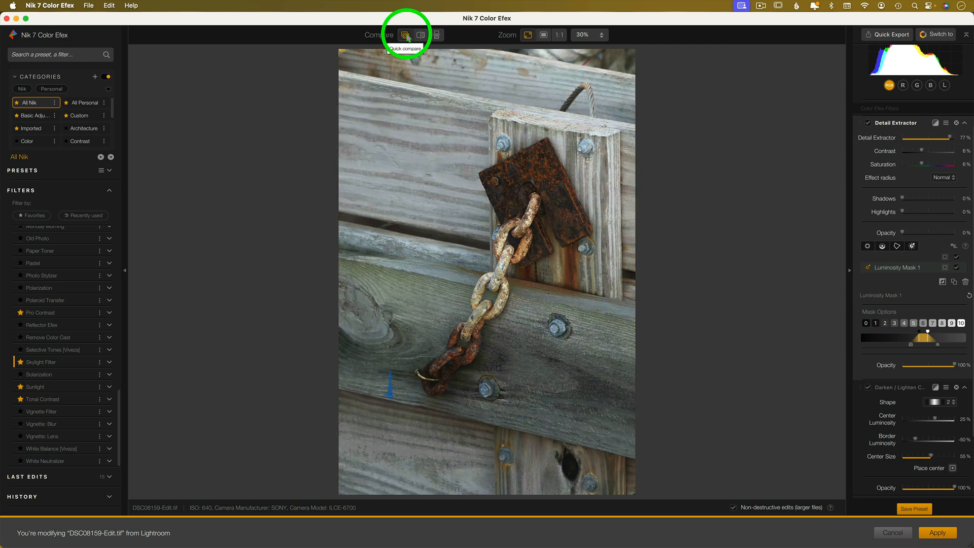
pyautogui.click(407, 35)
pyautogui.click(406, 35)
pyautogui.click(406, 35)
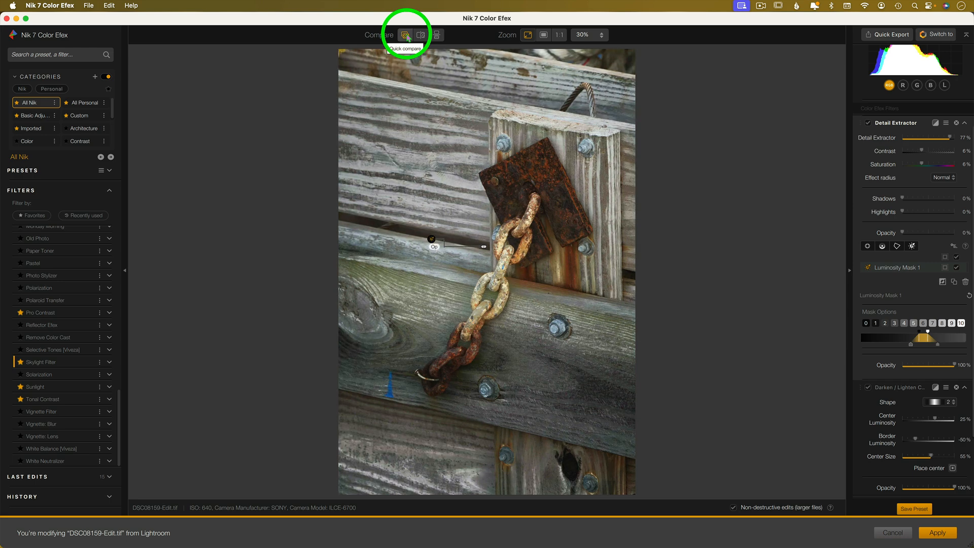
pyautogui.click(406, 36)
pyautogui.click(406, 35)
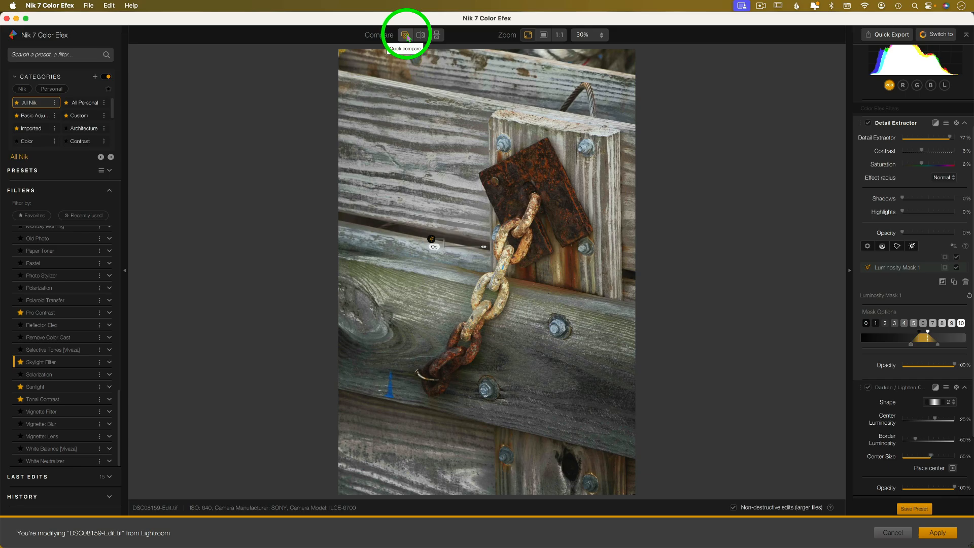